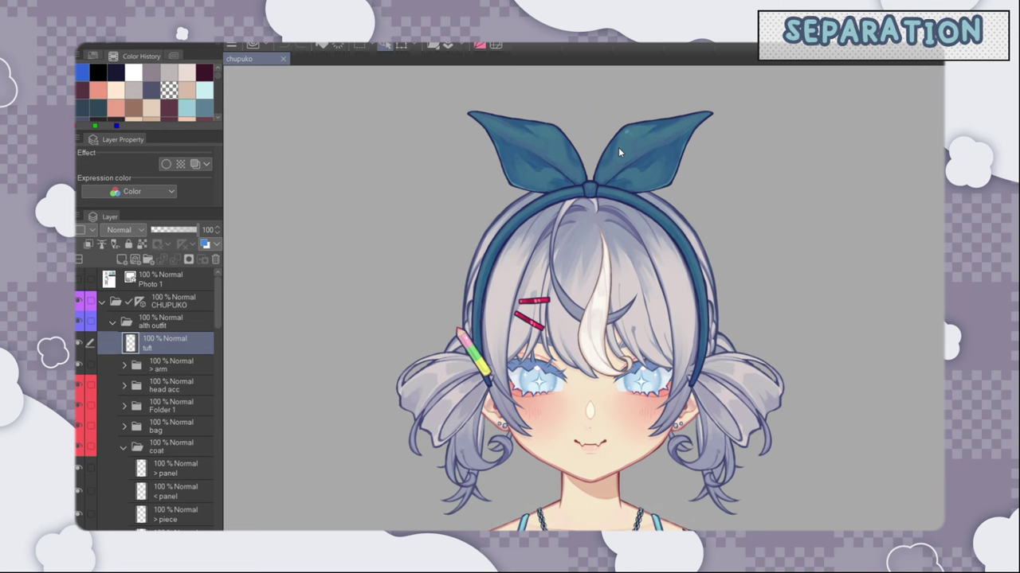
Step: Inspect the character's artwork and compare it with the alth outfit folder hidden and shown
scroll(618, 147, down, 4)
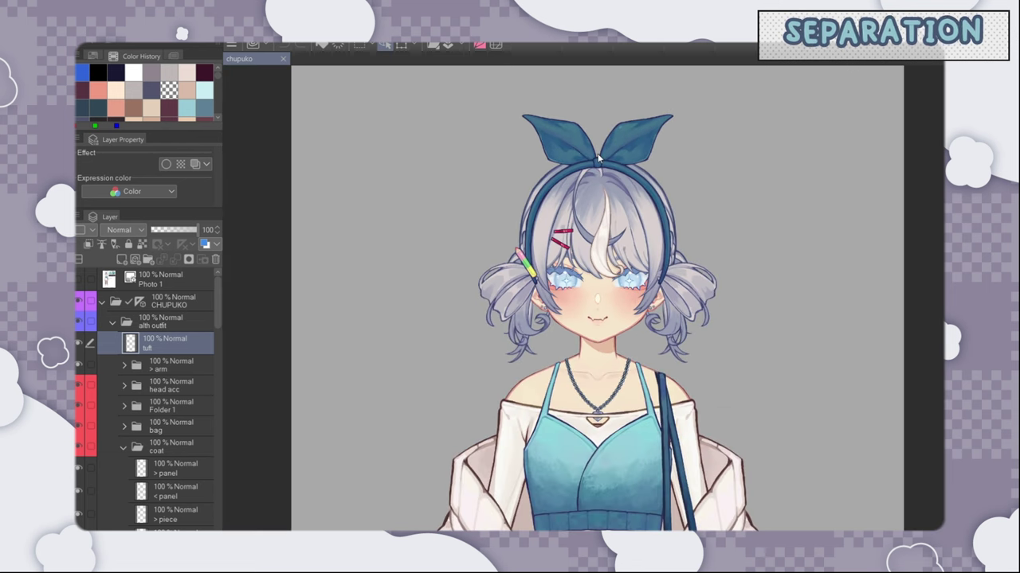
scroll(606, 190, up, 2)
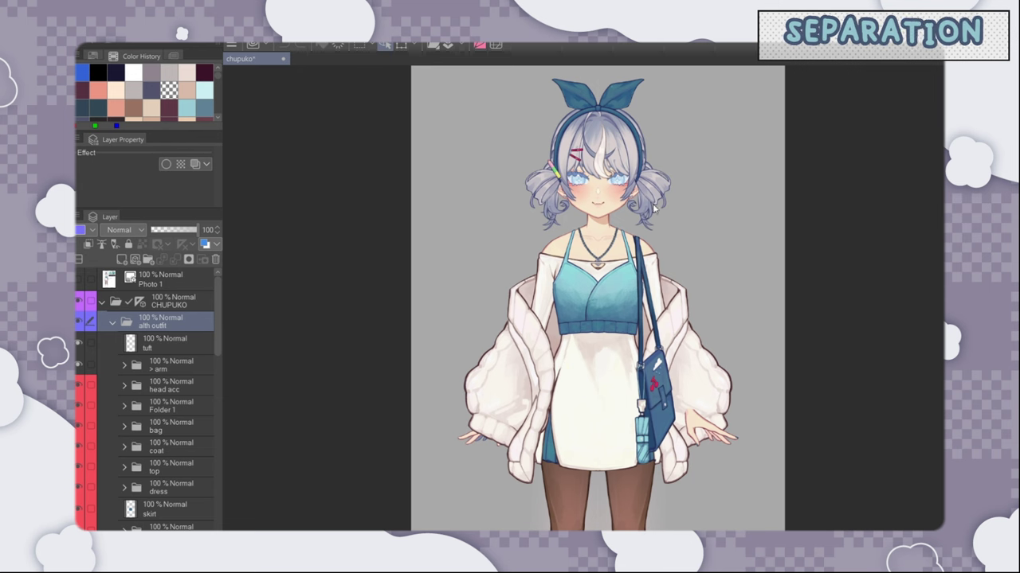
scroll(625, 152, up, 2)
scroll(625, 151, up, 2)
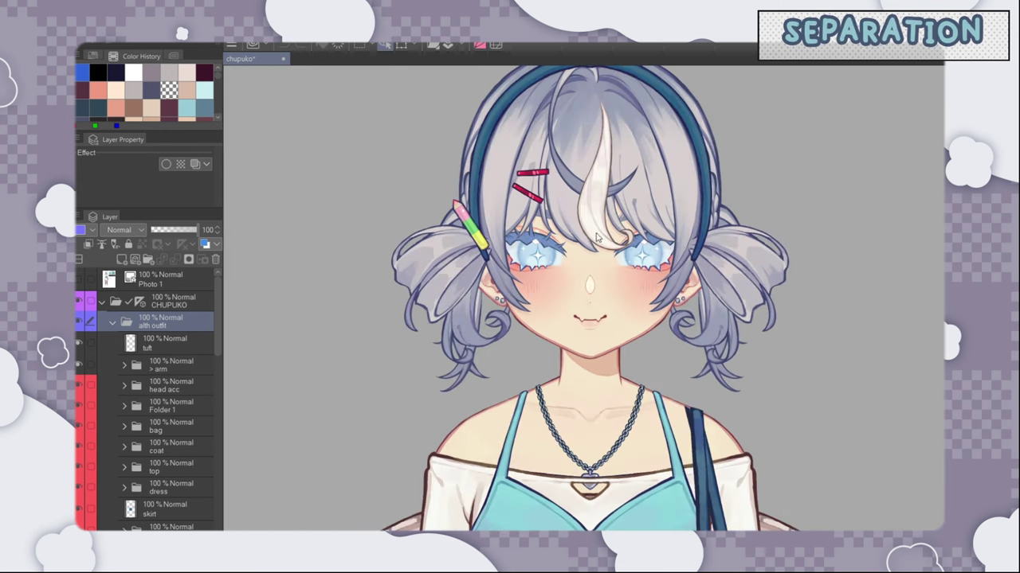
click(79, 322)
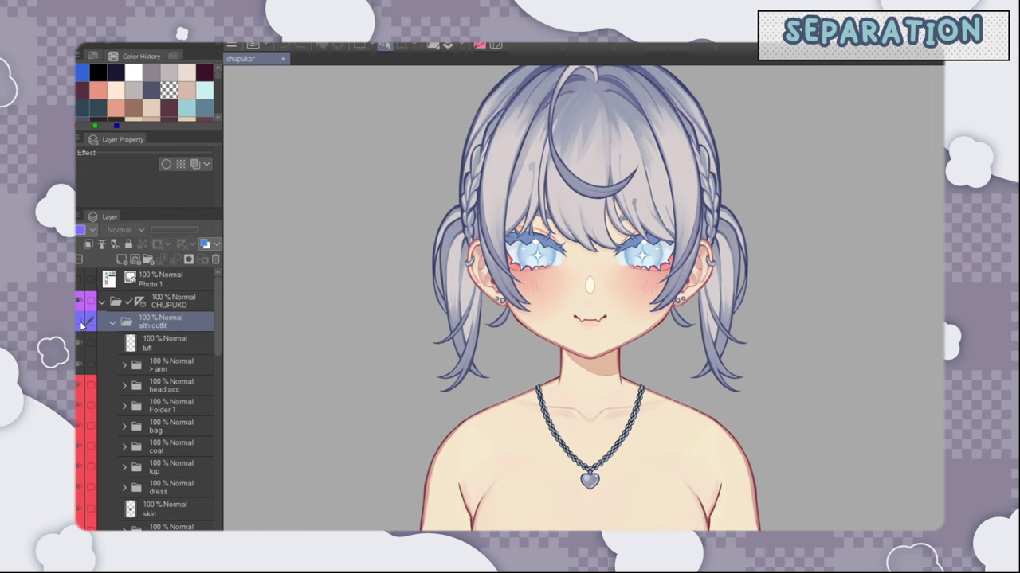
click(80, 322)
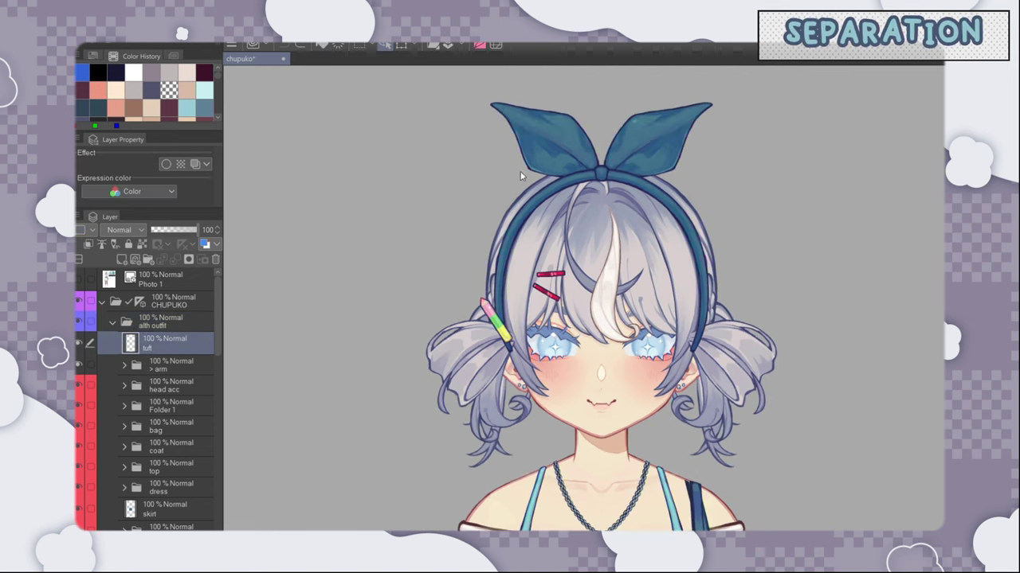
Step: Pull both bow loops and the centre knot away from the headband as separate layers
drag(551, 147, 476, 104)
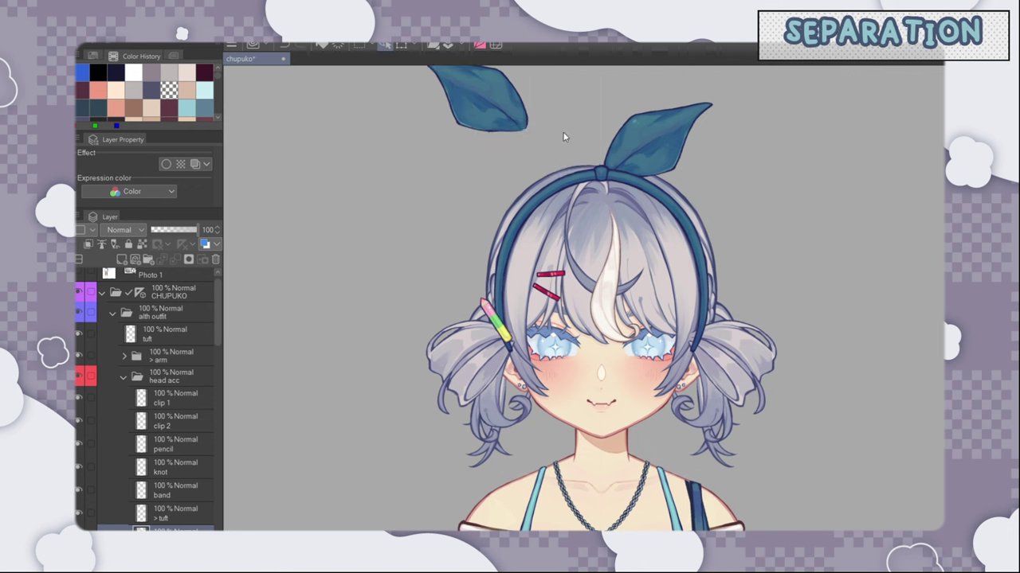
drag(622, 152, 696, 110)
drag(608, 179, 644, 141)
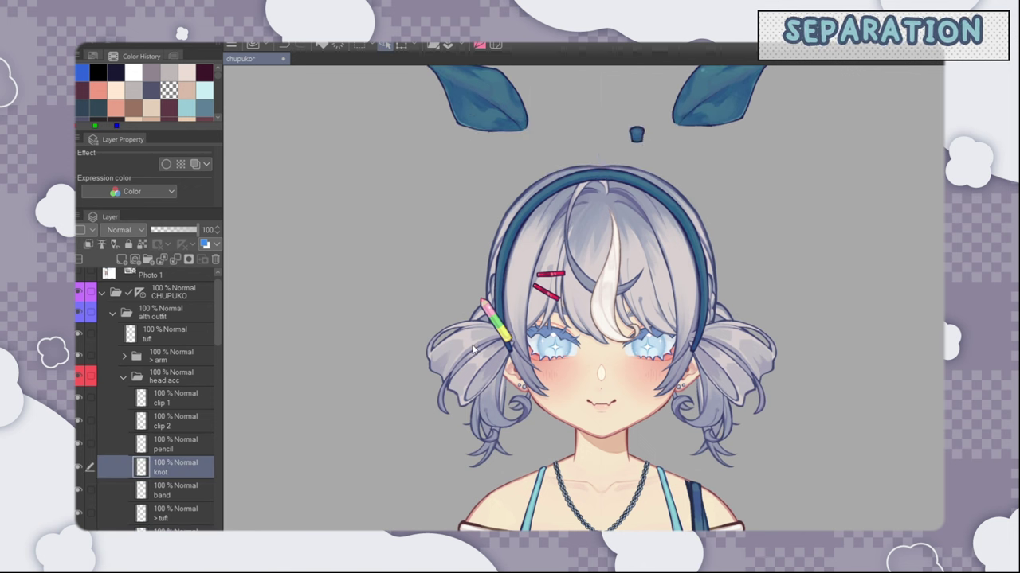
Step: Spread the hair bun and curled strands on the pencil side of the head outward, away from the pigtail
drag(474, 345, 398, 317)
drag(479, 413, 354, 476)
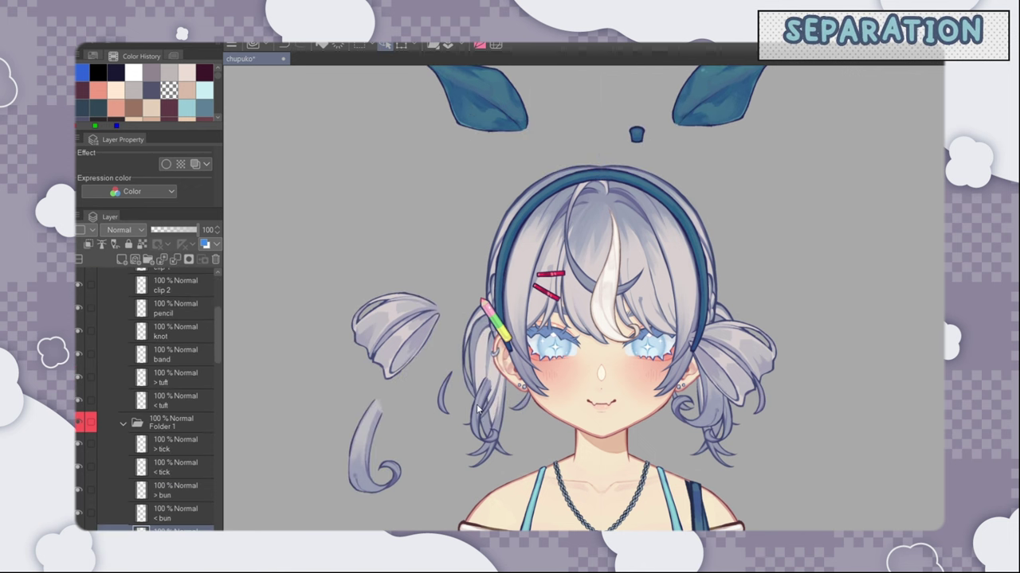
drag(478, 406, 455, 460)
Step: Move the pencil, the upper hair clip and the white hair tuft away from their places on the hair
drag(502, 330, 469, 273)
drag(549, 275, 529, 240)
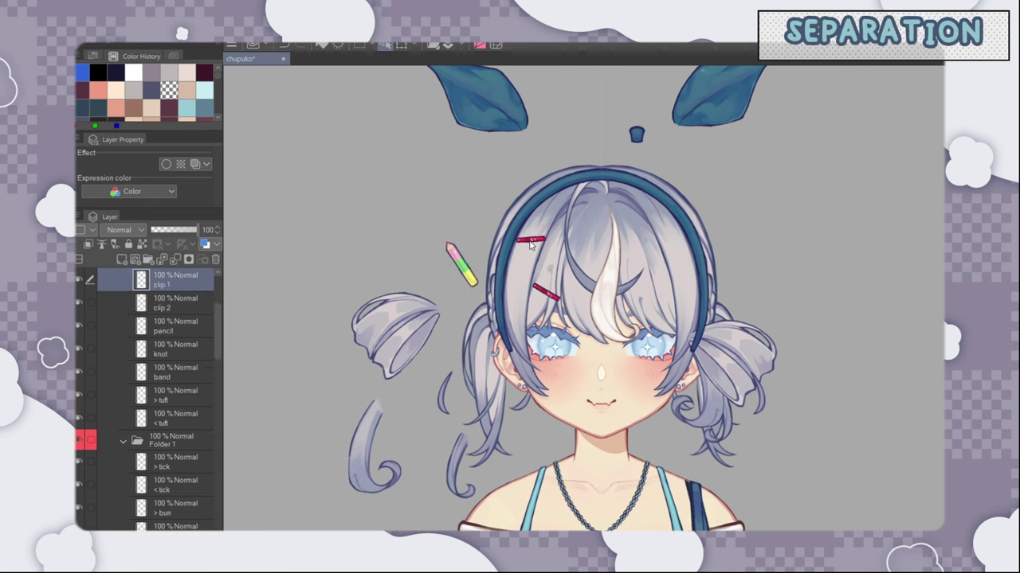
click(609, 285)
drag(608, 282, 633, 267)
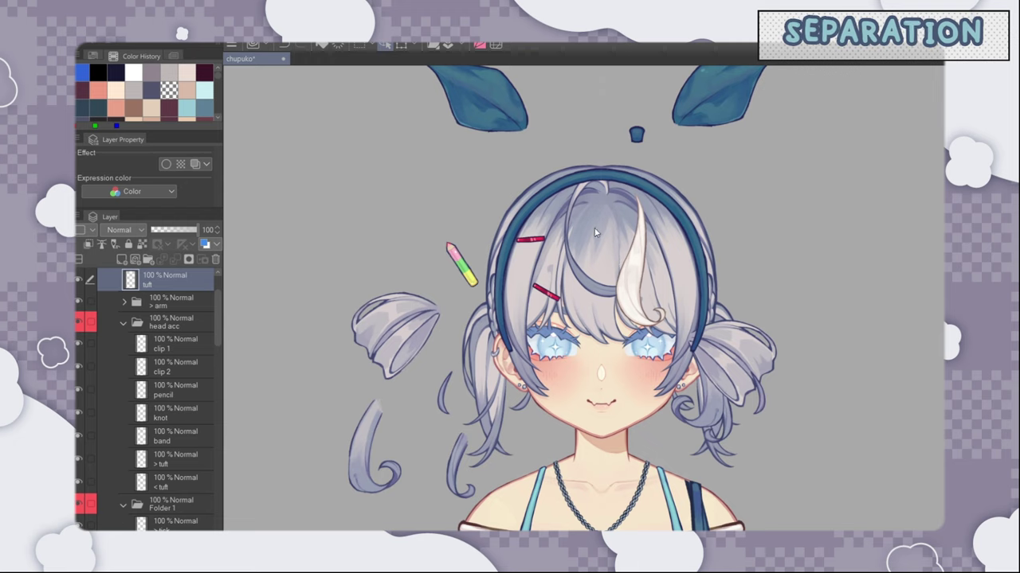
Step: Shift the hand beside the bag outward, and pull the opposite coat sleeve and front panel away from the body
scroll(618, 239, down, 3)
scroll(739, 412, up, 3)
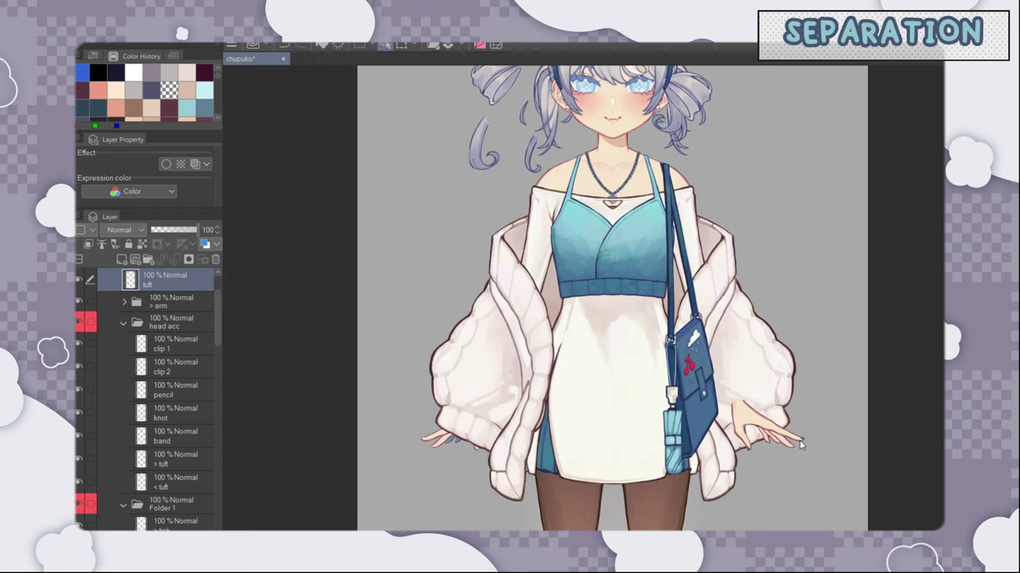
drag(800, 439, 824, 443)
drag(463, 390, 401, 372)
drag(540, 336, 493, 323)
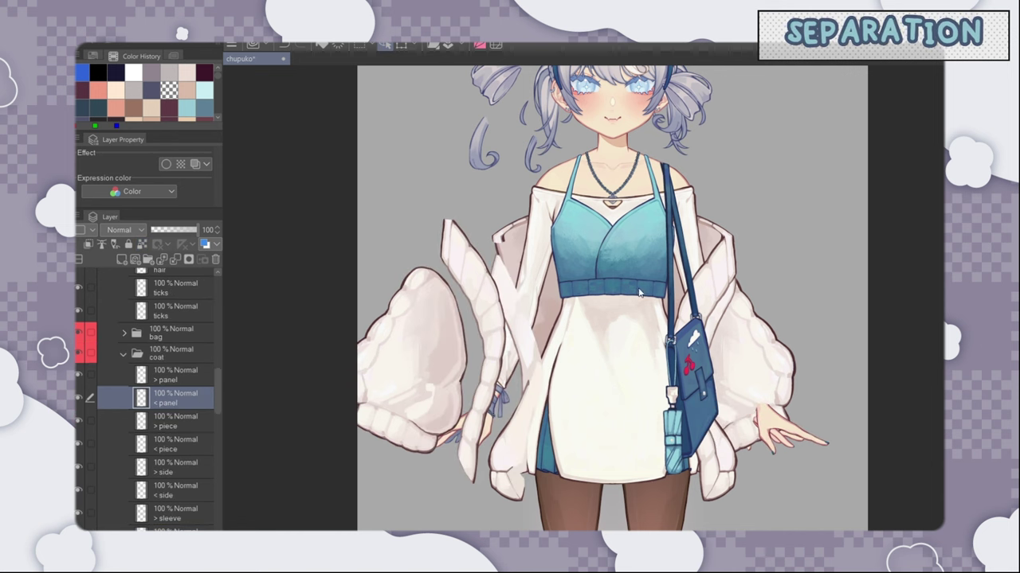
Step: Spread the white dress, blue skirt and remaining upper clothing pieces away from the body to expose the layers beneath
drag(582, 361, 773, 265)
drag(590, 388, 527, 445)
drag(616, 211, 456, 220)
drag(695, 250, 781, 225)
drag(690, 396, 700, 422)
drag(671, 319, 619, 342)
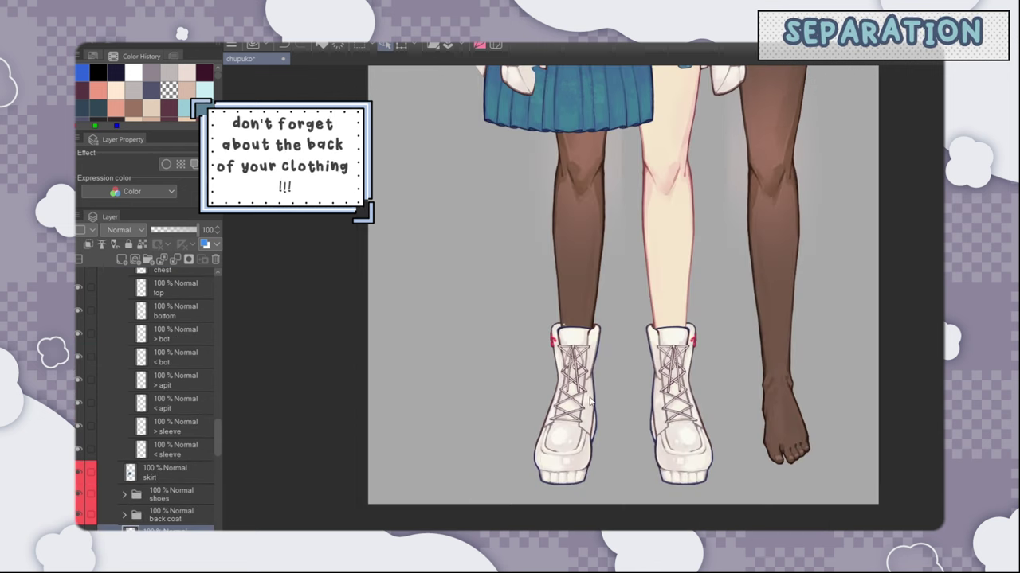
Step: Nudge the boot on the stockinged leg slightly and examine how its opening is drawn around the ankle
mouse_move(586, 407)
mouse_down()
mouse_move(561, 429)
mouse_move(591, 429)
mouse_move(612, 353)
mouse_move(570, 362)
mouse_move(596, 403)
mouse_up()
scroll(582, 328, up, 6)
scroll(591, 335, up, 2)
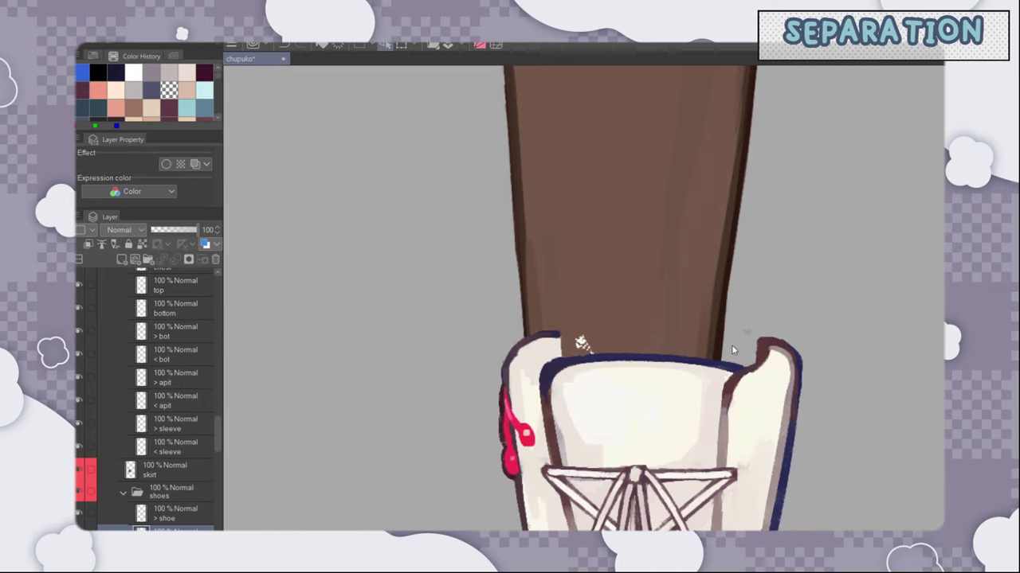
scroll(567, 347, down, 6)
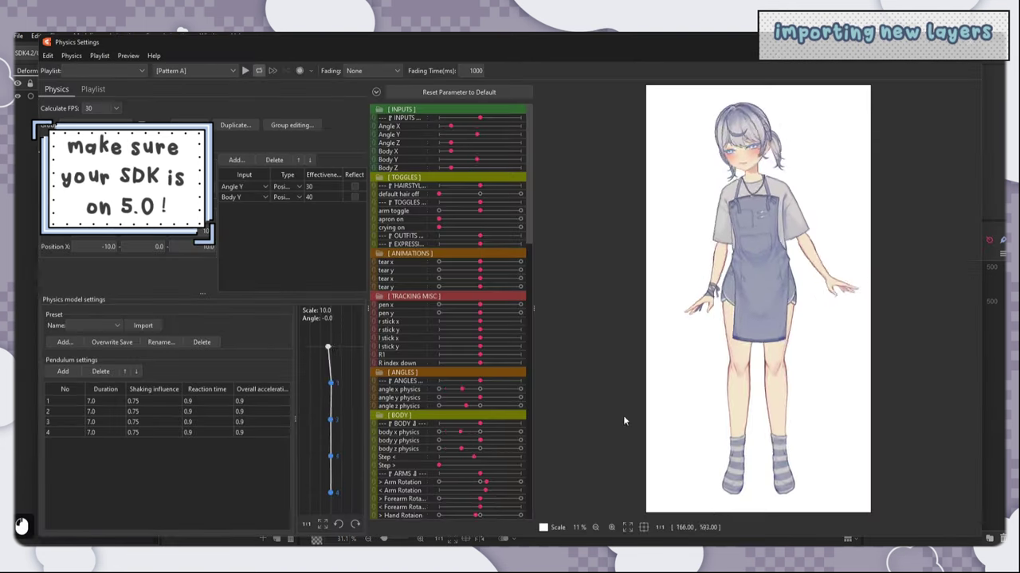
Step: Switch to Live2D Cubism and preview the model's physics by swinging its pose in the Physics Settings preview
drag(868, 246, 764, 479)
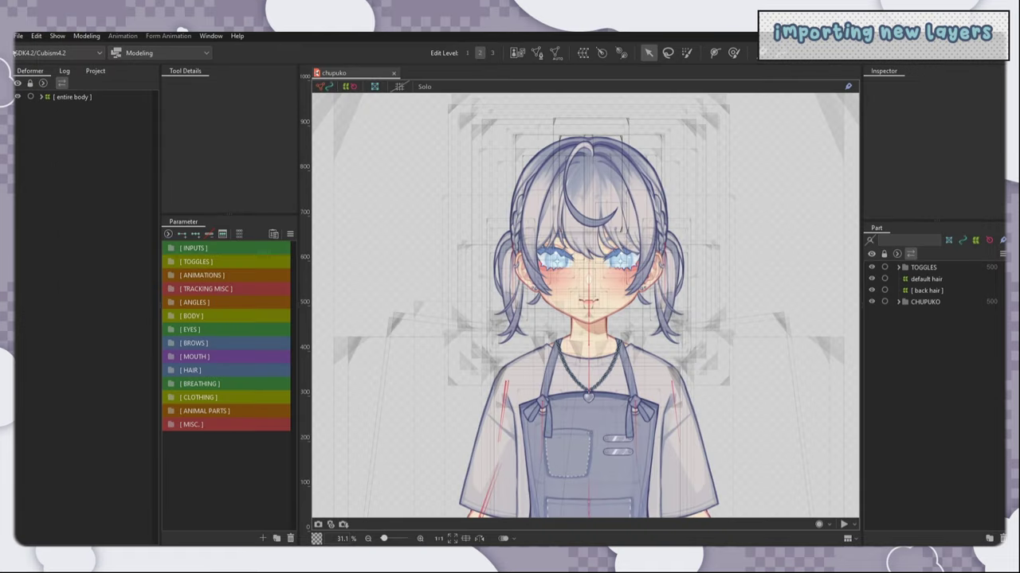
Step: Open the outfit PSD and select the chupuko model as the one to integrate it into
click(17, 36)
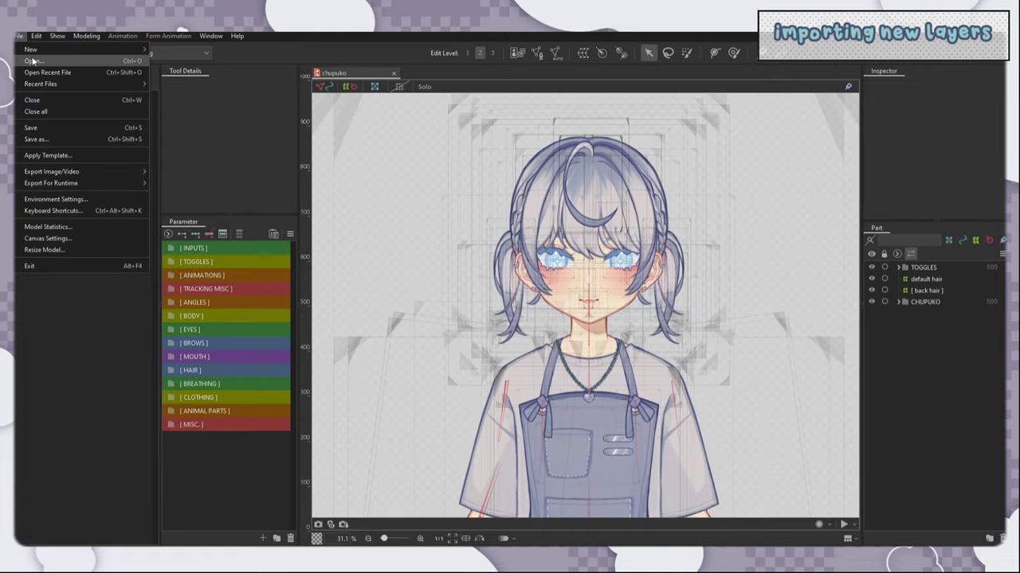
click(32, 61)
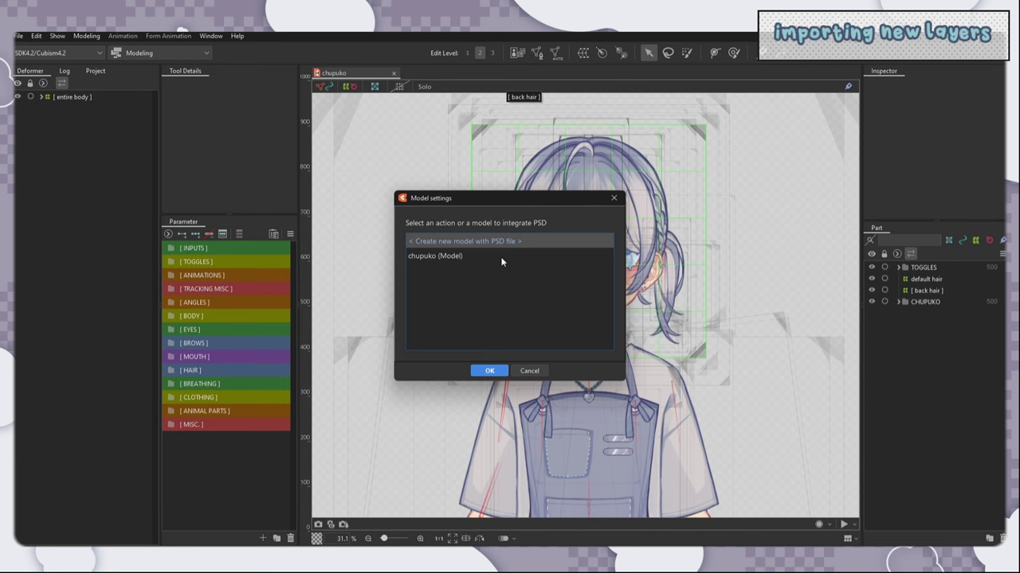
click(443, 256)
click(489, 370)
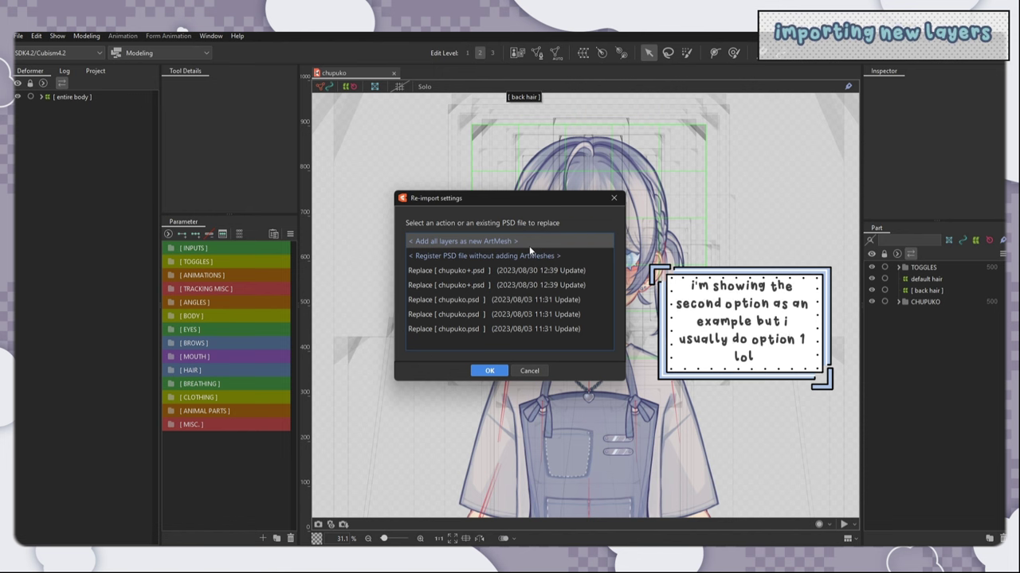
Step: Review the re-import choices for replacing an existing PSD, registering it without ArtMeshes or adding all layers as new ArtMeshes, and cancel
click(462, 271)
click(461, 298)
click(462, 312)
click(459, 330)
click(457, 300)
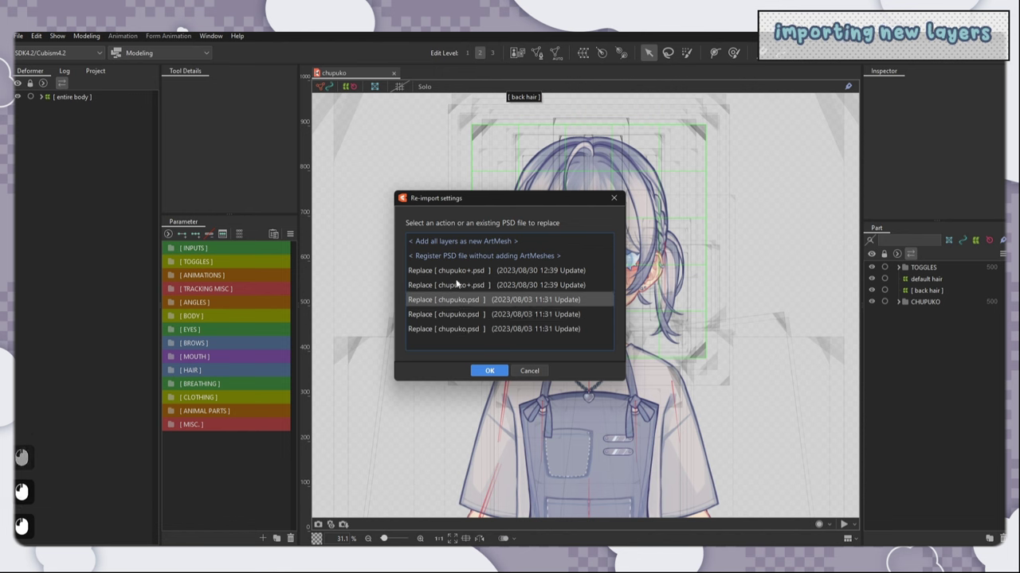
click(454, 283)
click(478, 317)
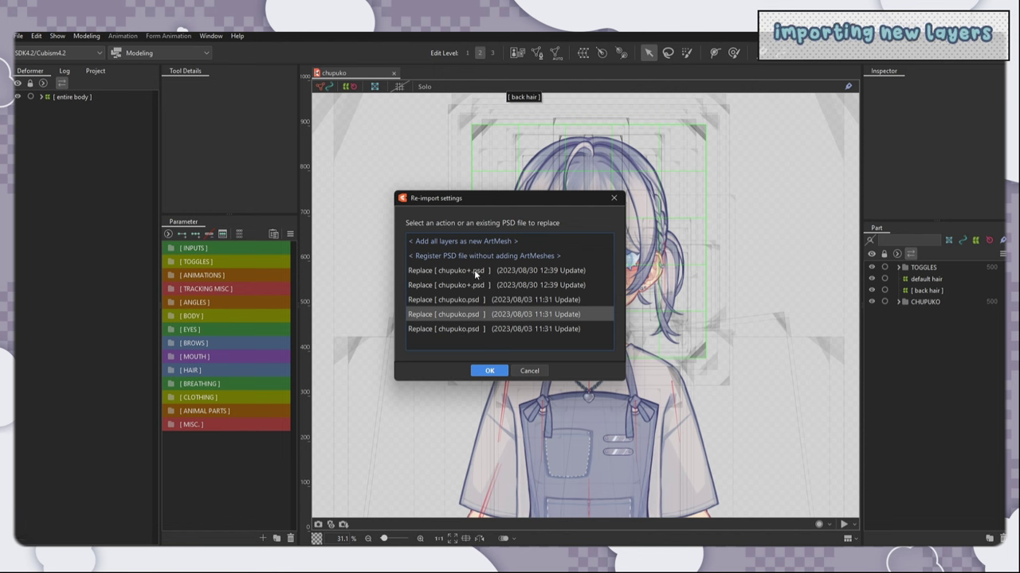
click(527, 272)
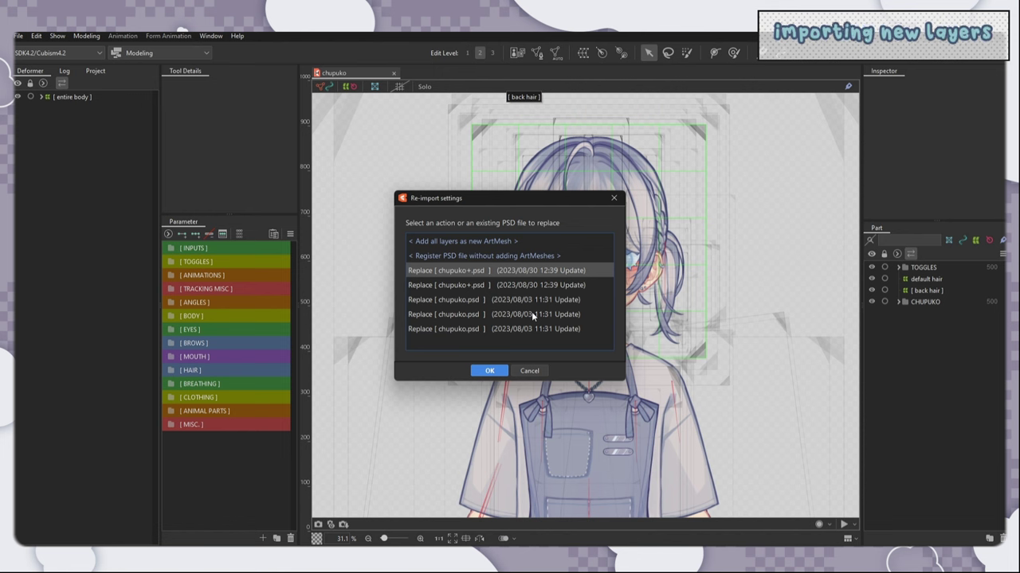
click(495, 254)
click(497, 243)
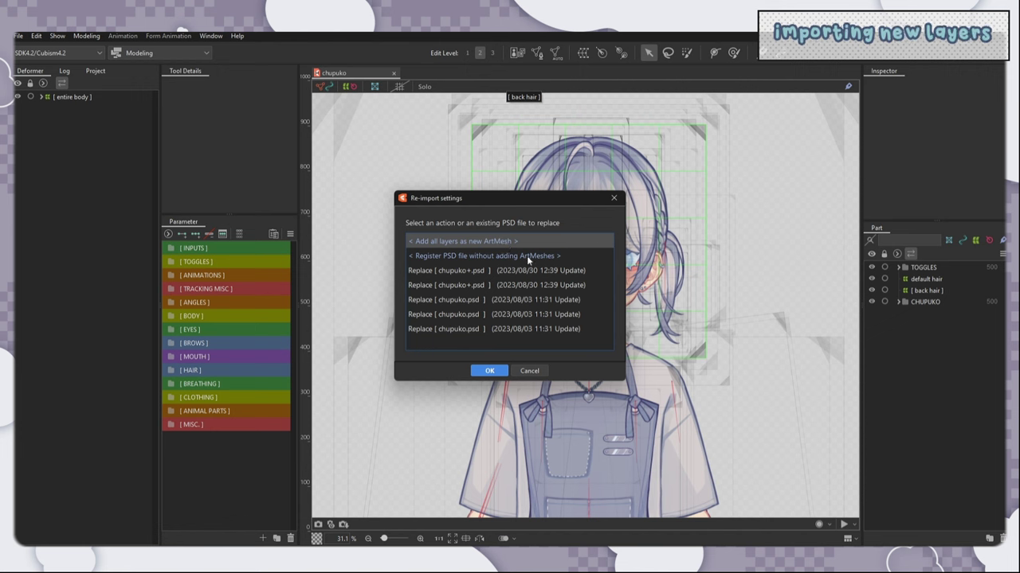
click(541, 371)
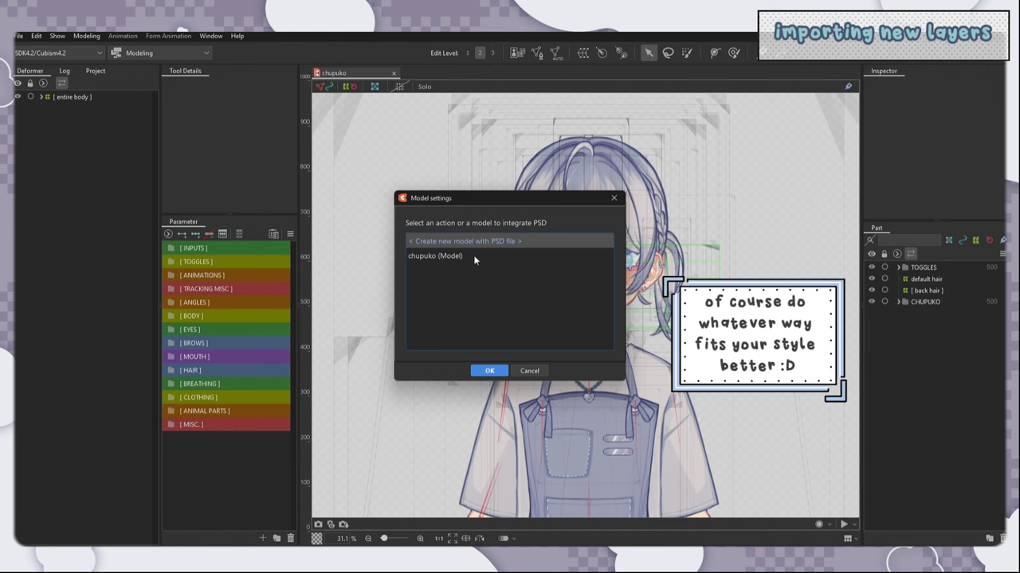
Step: Create a new model from the outfit PSD and display its image at Full Scale resolution
click(488, 371)
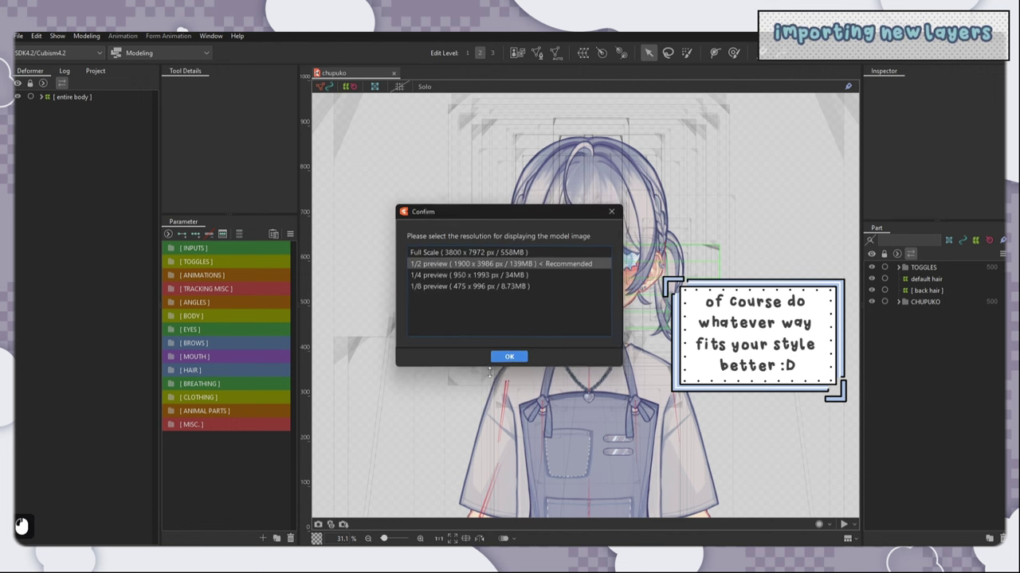
click(502, 253)
click(510, 358)
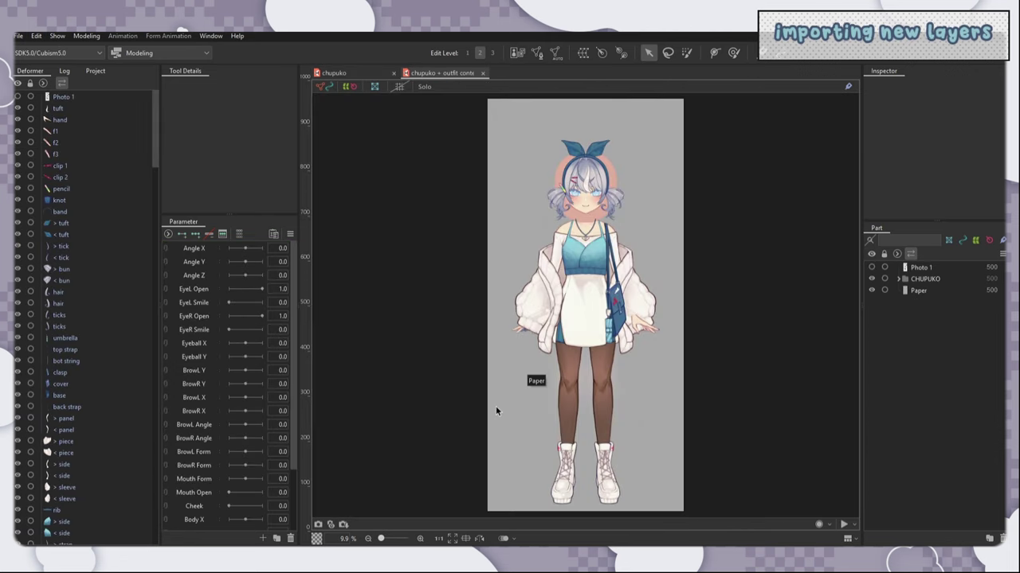
Step: Cut the alth outfit part with its child objects from the CHUPUKO folder of the new outfit model
scroll(599, 183, up, 2)
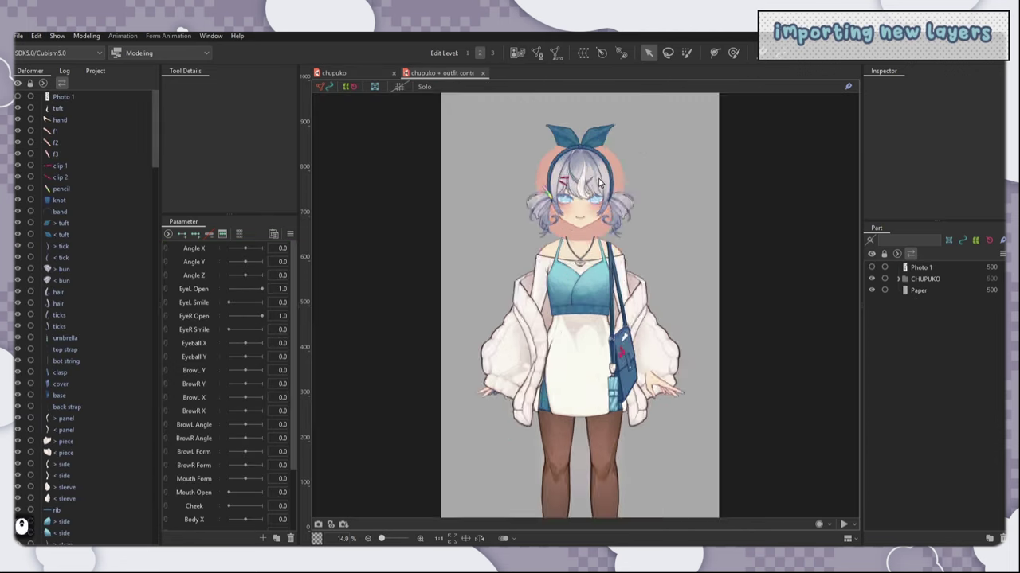
scroll(598, 183, up, 5)
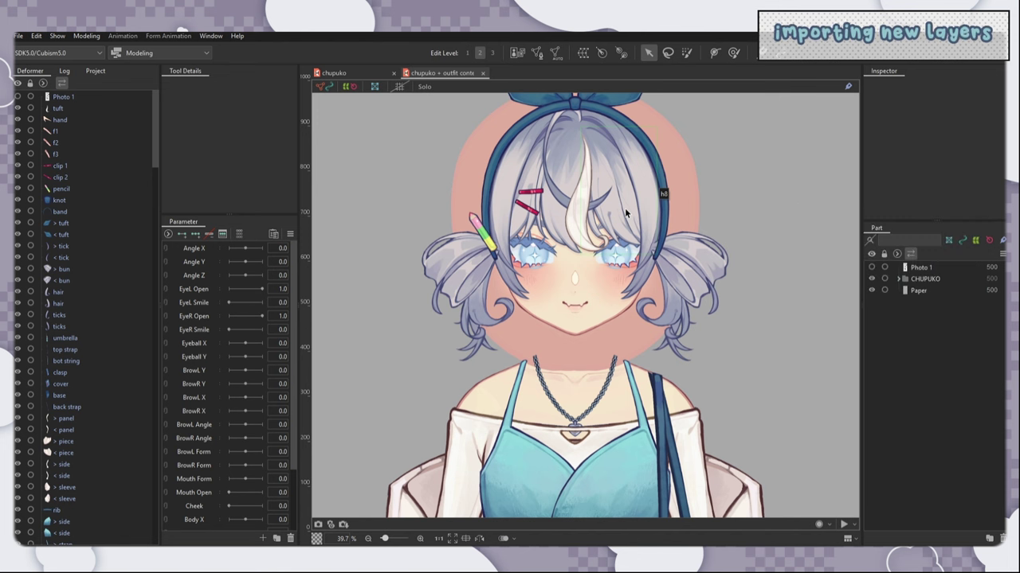
click(900, 280)
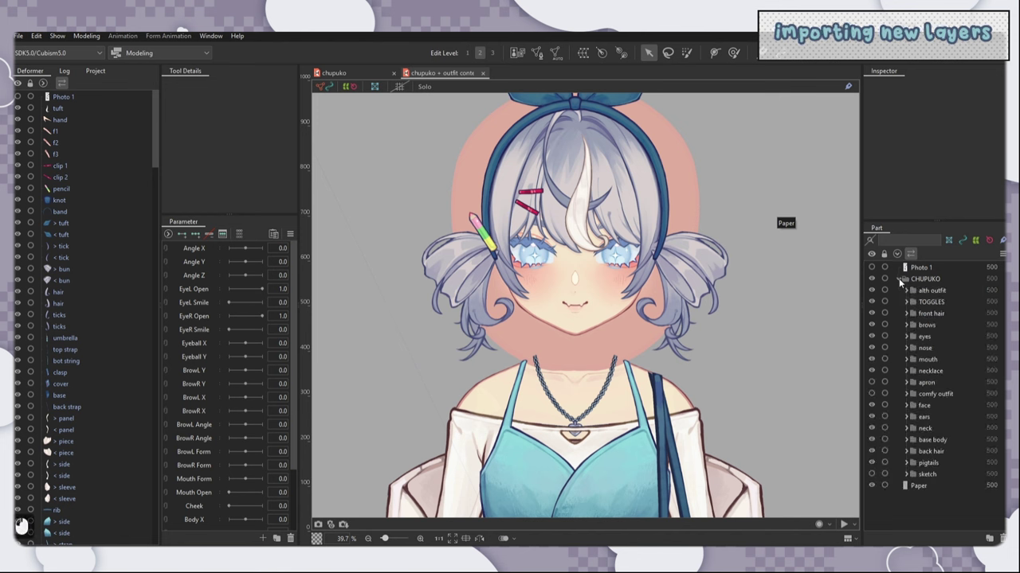
click(936, 291)
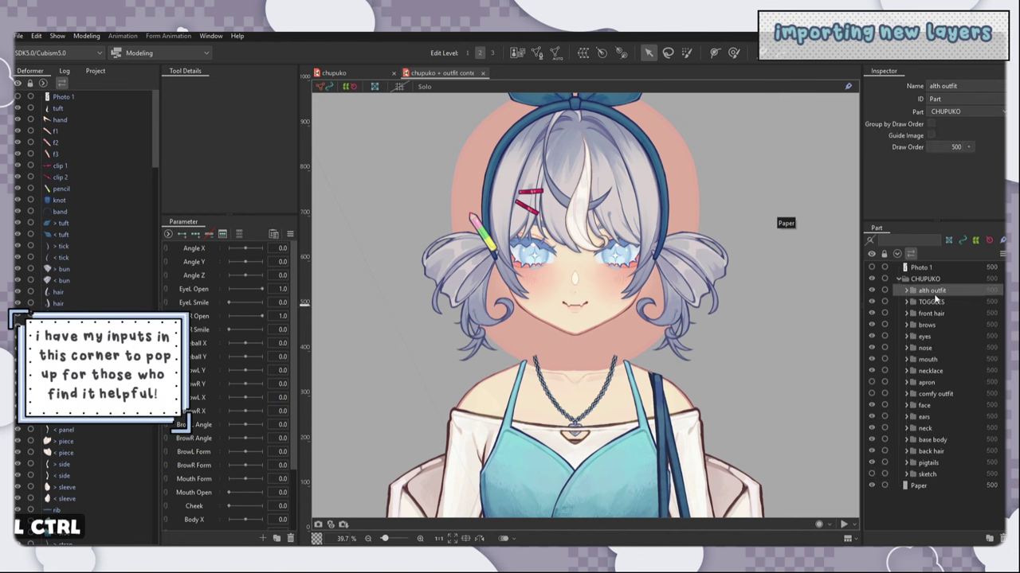
key(ctrl+x)
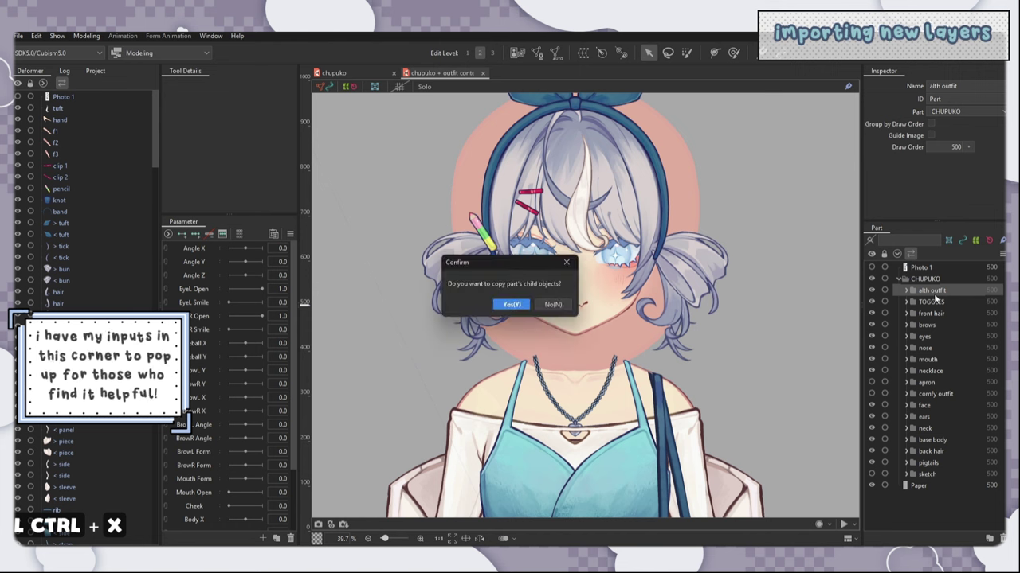
click(512, 305)
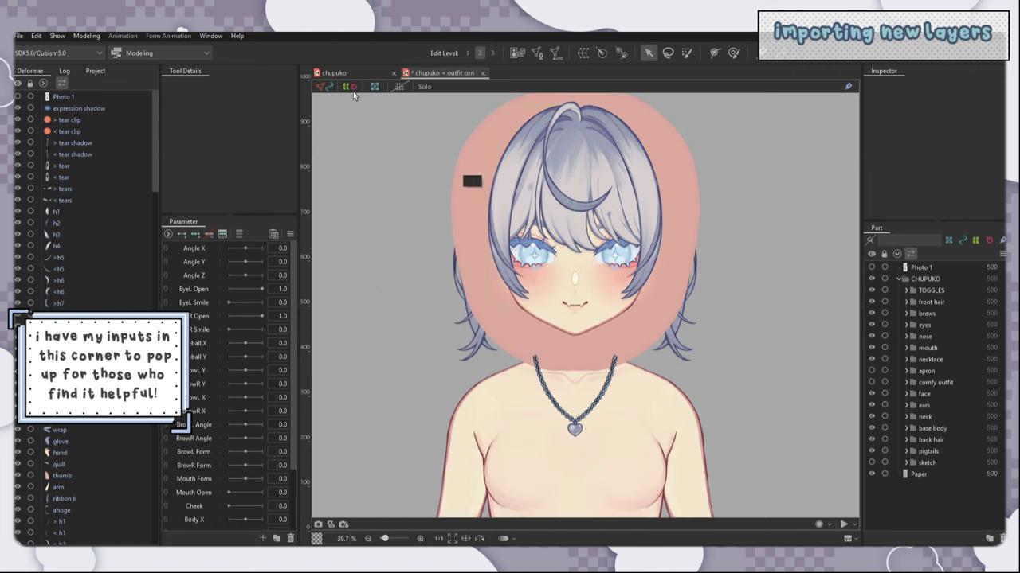
Step: Paste the cut outfit part with all its layers into the original chupuko model
click(333, 72)
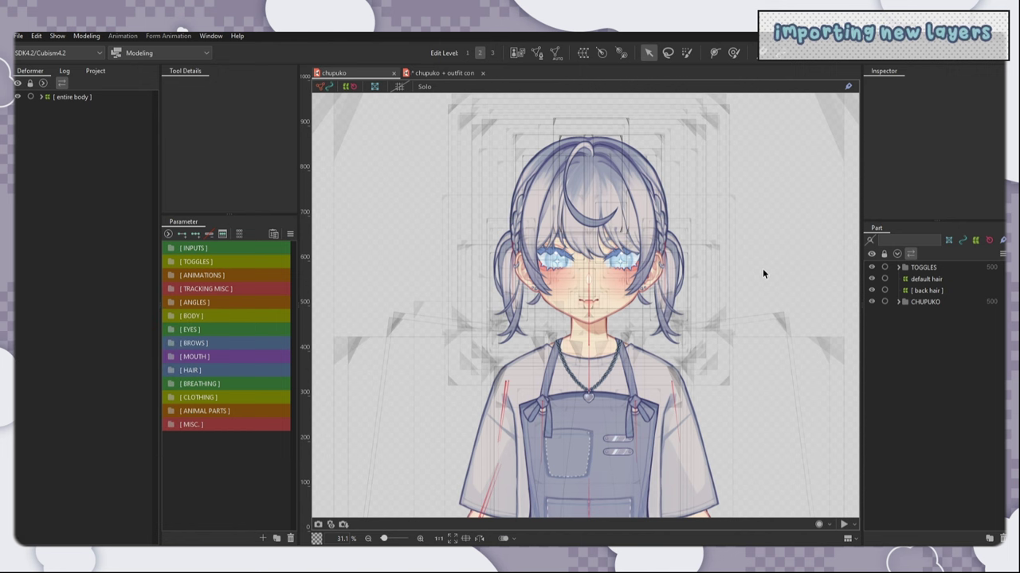
key(ctrl+v)
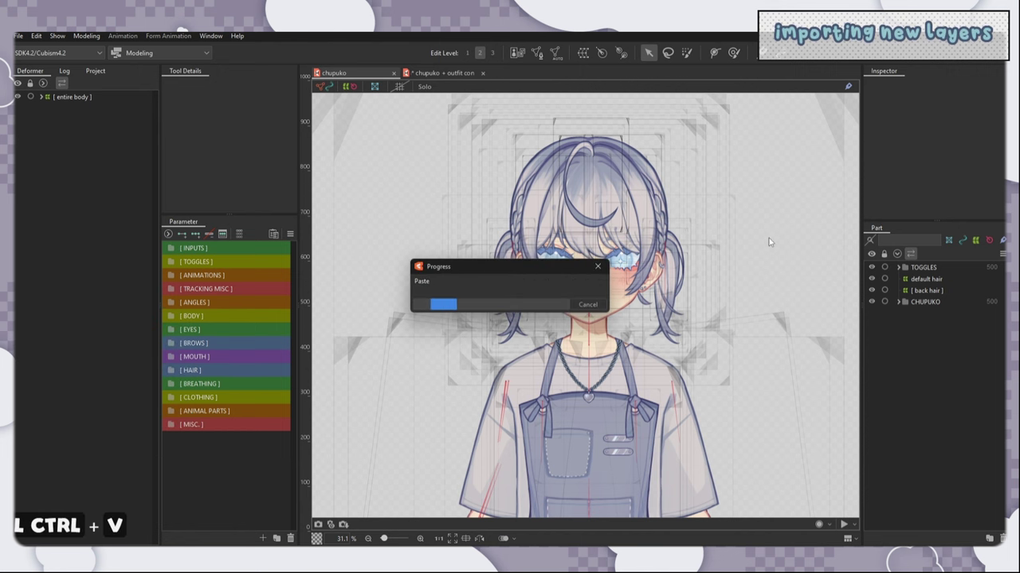
scroll(559, 360, down, 5)
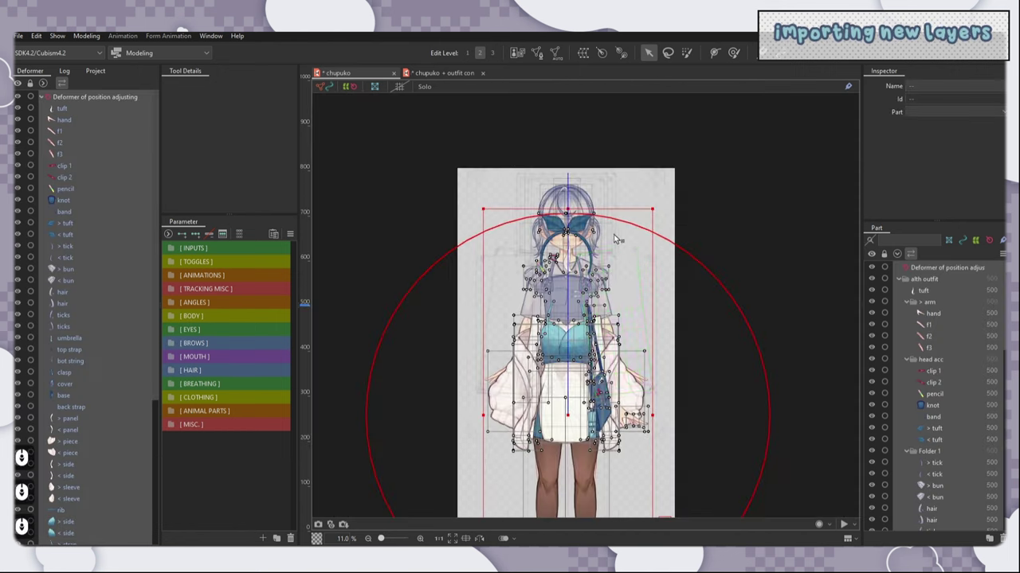
Step: Move the pasted outfit layers straight up with the position-adjusting deformer until they line up with the original model's body
scroll(554, 307, up, 2)
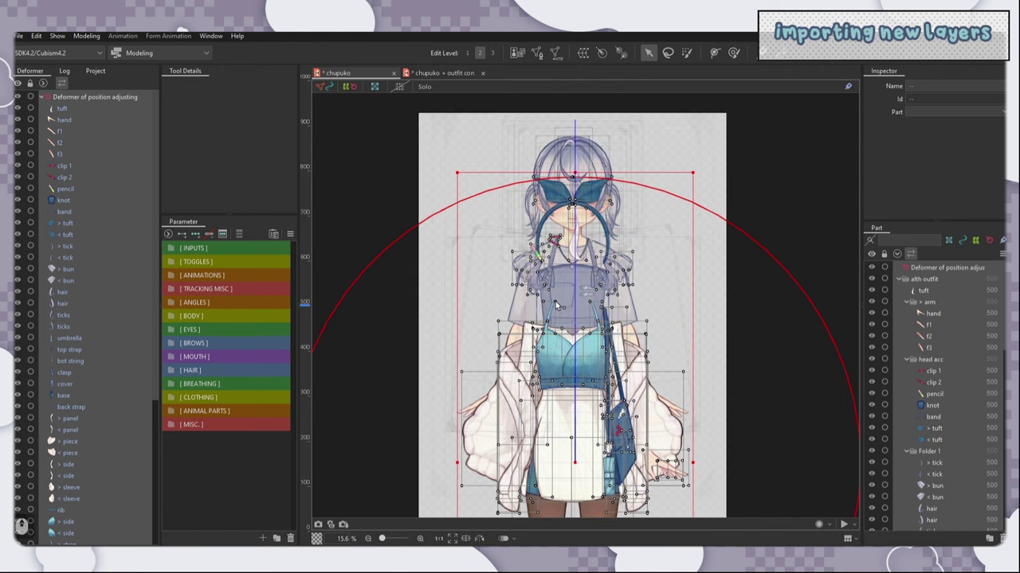
scroll(562, 408, up, 2)
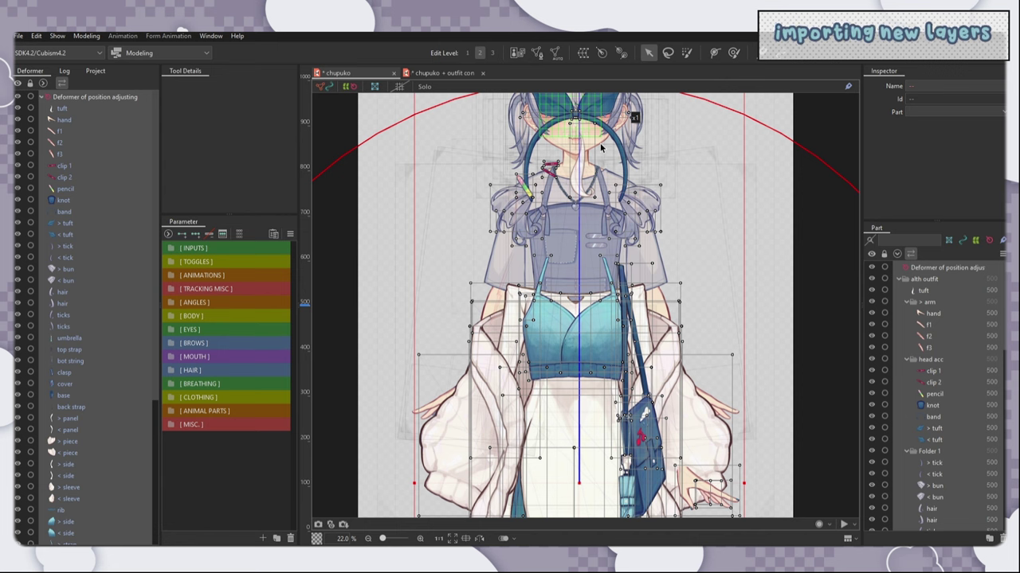
scroll(594, 153, down, 1)
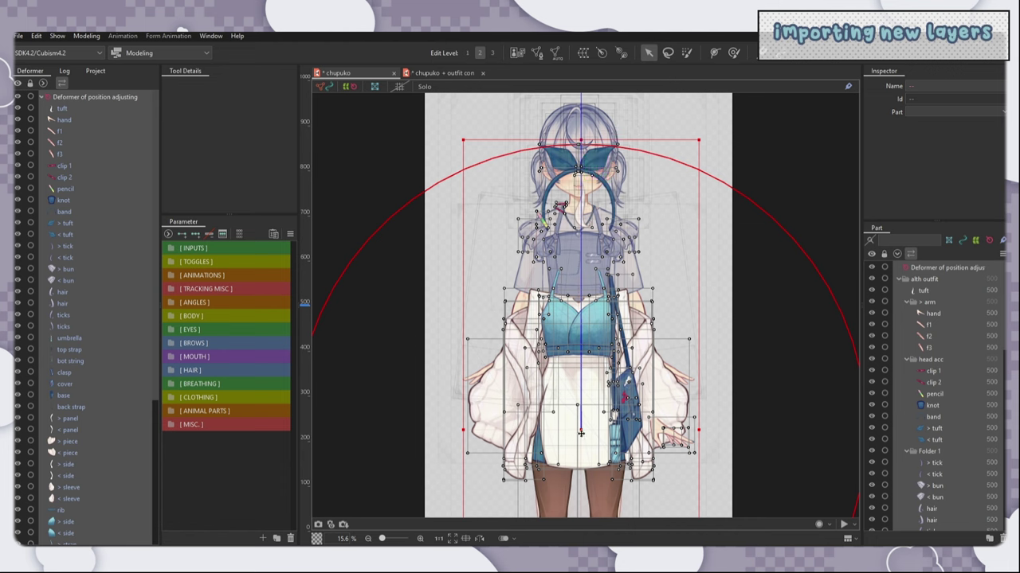
key(shift)
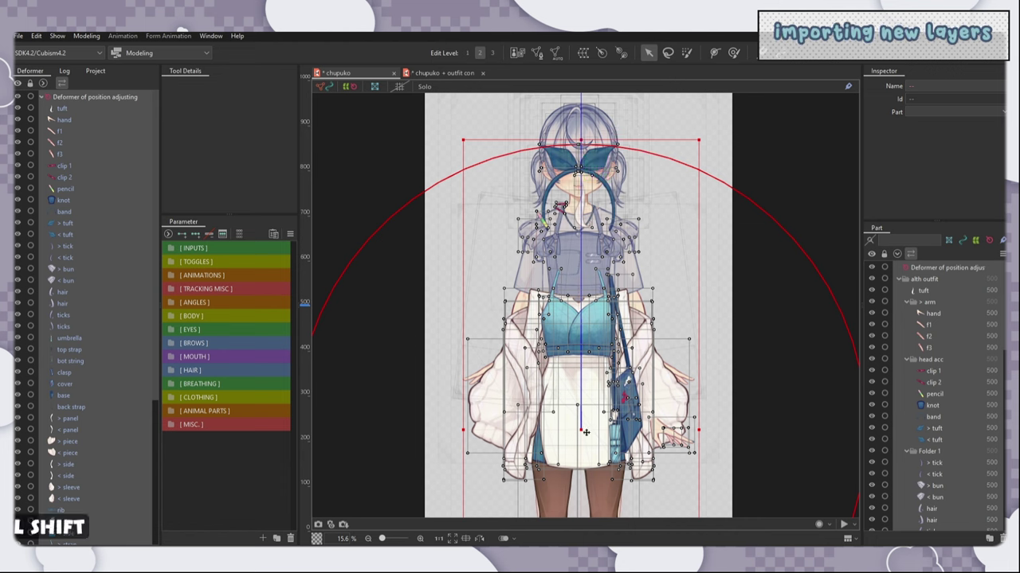
drag(580, 433, 579, 369)
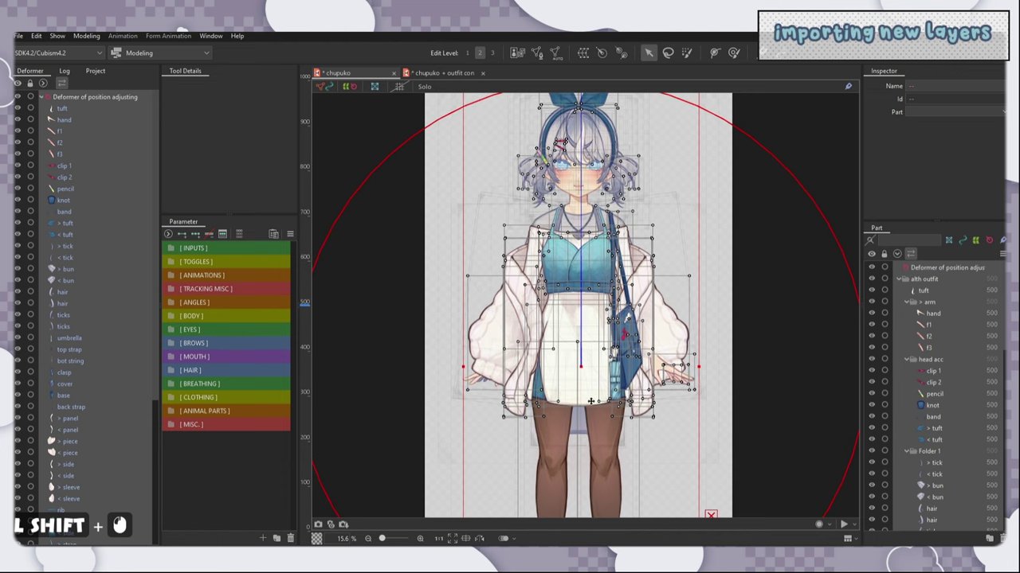
scroll(578, 369, up, 5)
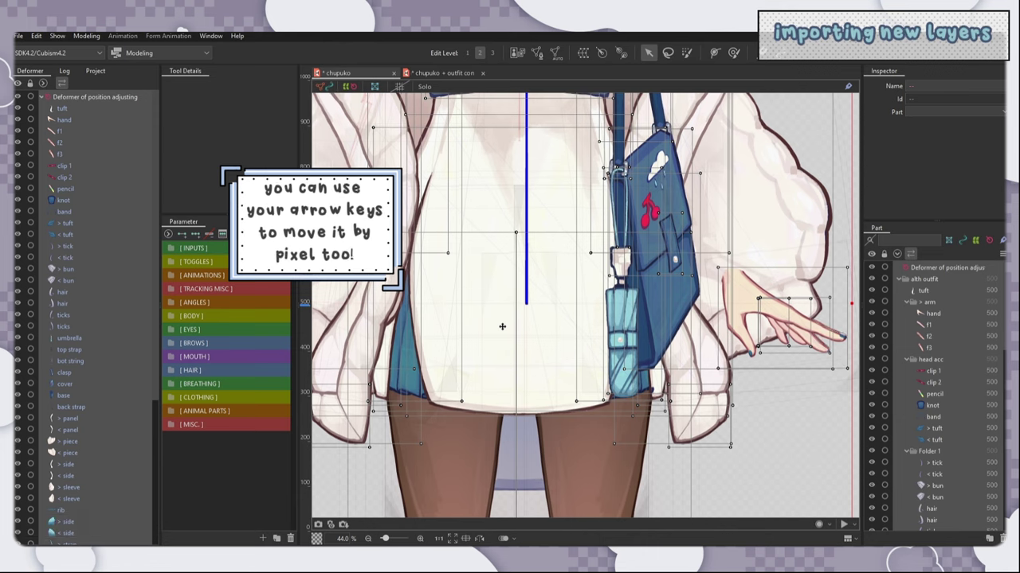
scroll(577, 403, down, 5)
scroll(568, 231, up, 3)
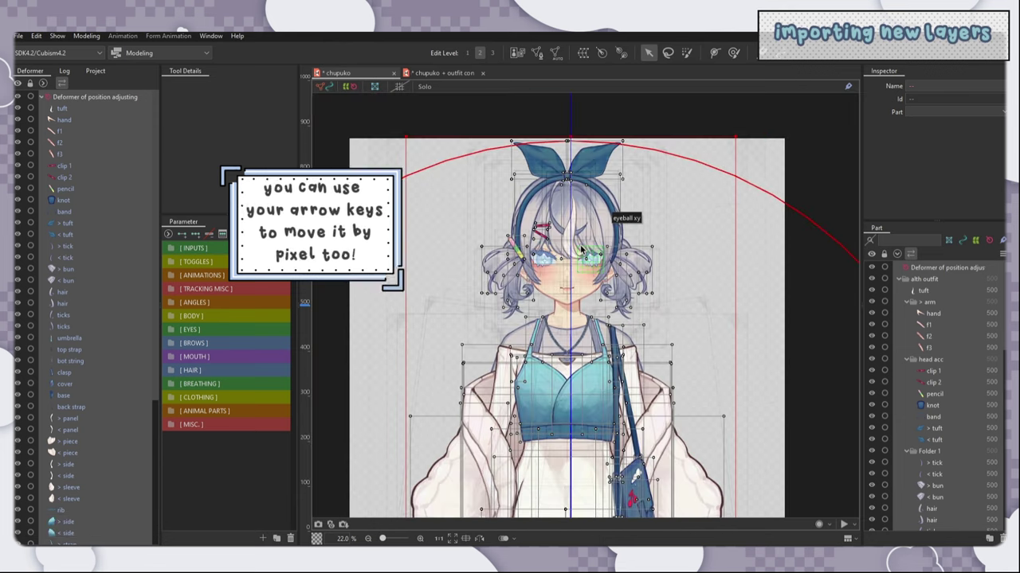
Step: Remove the position-adjusting deformer and close the separate outfit model without saving it
click(939, 278)
click(928, 270)
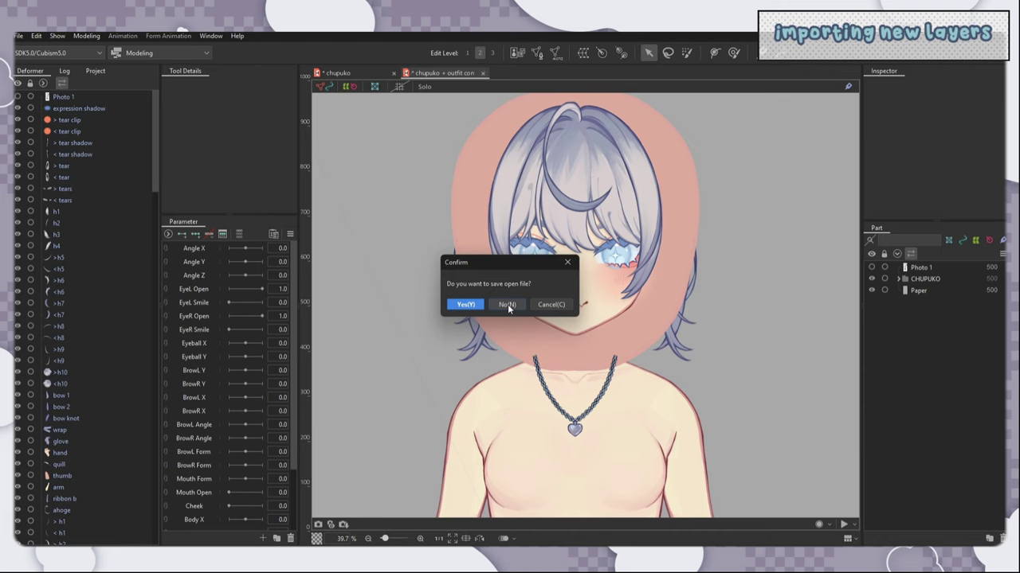
click(507, 305)
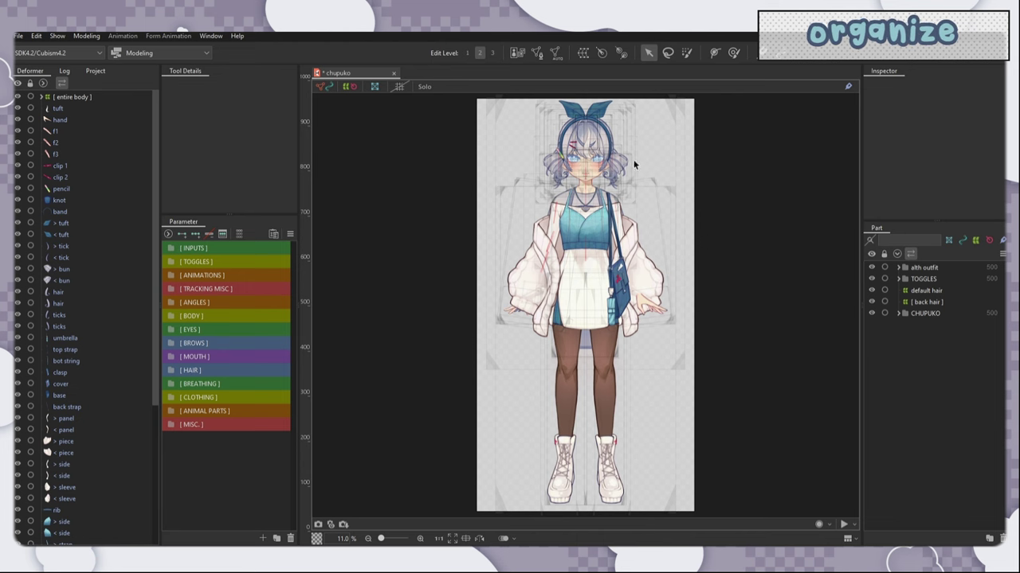
Step: Create a warp deformer named "[ alt outfit ]" as parent of all new outfit layers, from tuft down to the legs
scroll(634, 164, up, 2)
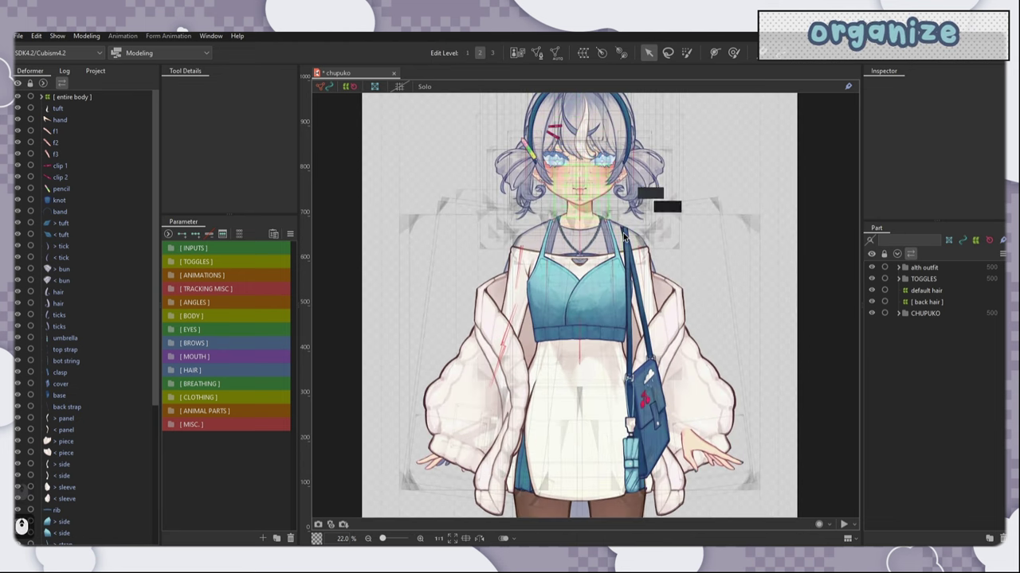
click(87, 107)
scroll(88, 188, down, 4)
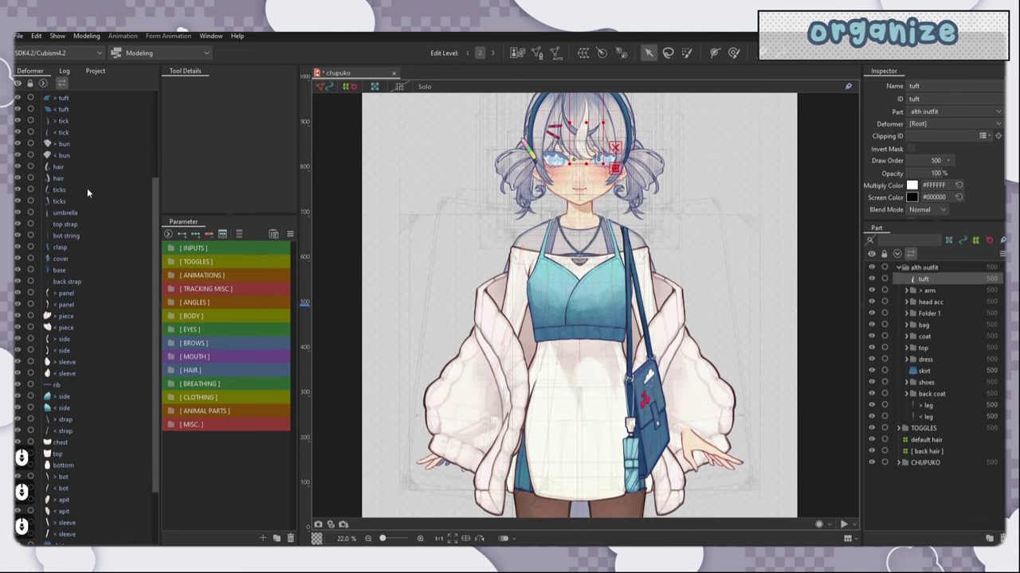
scroll(89, 191, down, 3)
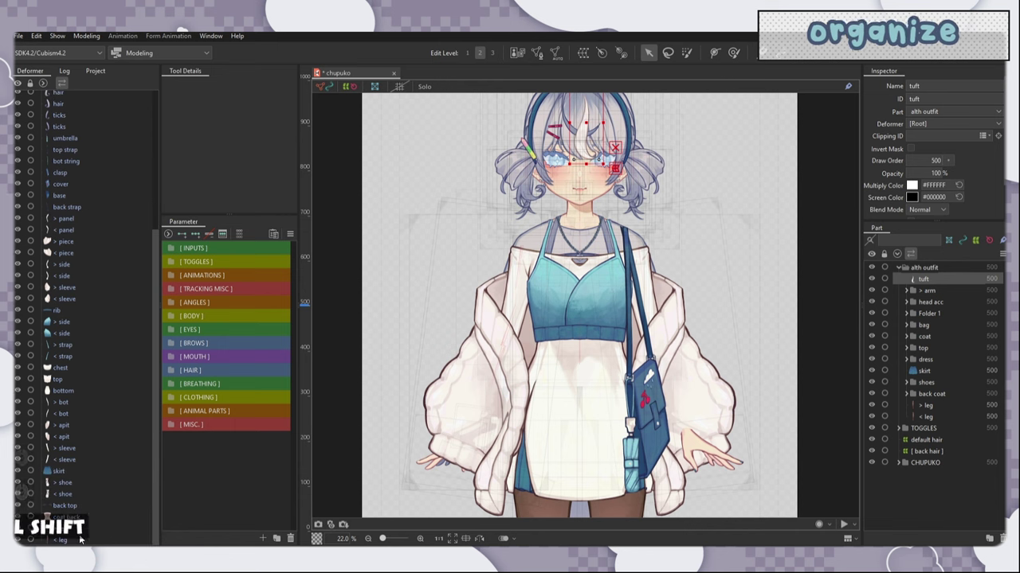
shift+click(74, 509)
click(583, 52)
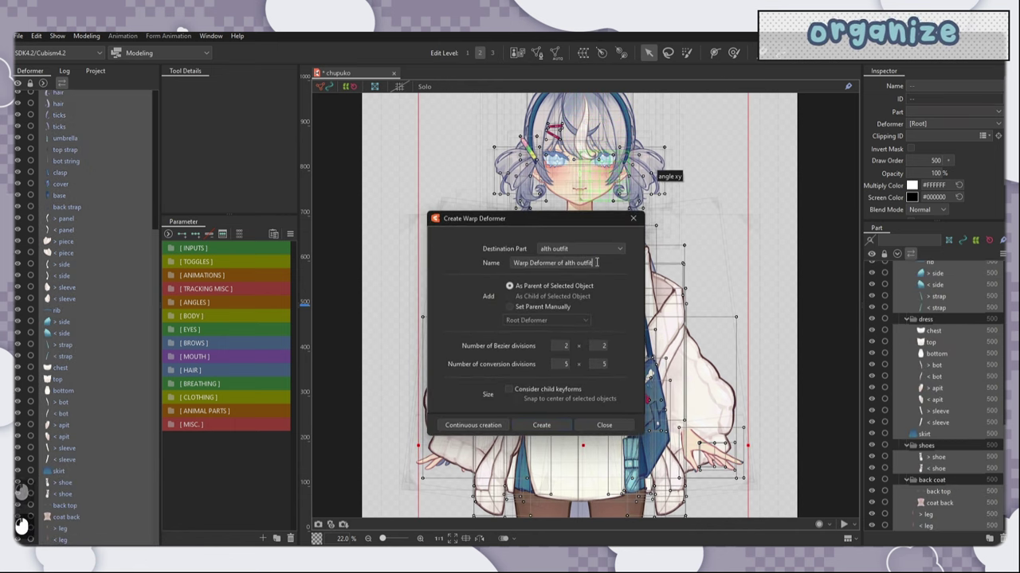
key(ctrl+a)
key(BackSpace)
text([ alt outfit ])
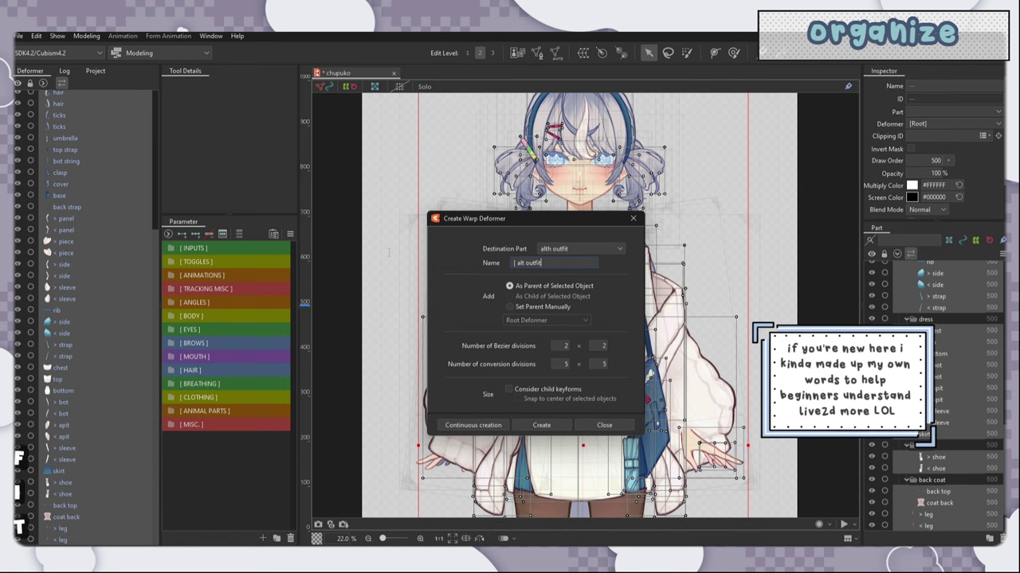
key(Return)
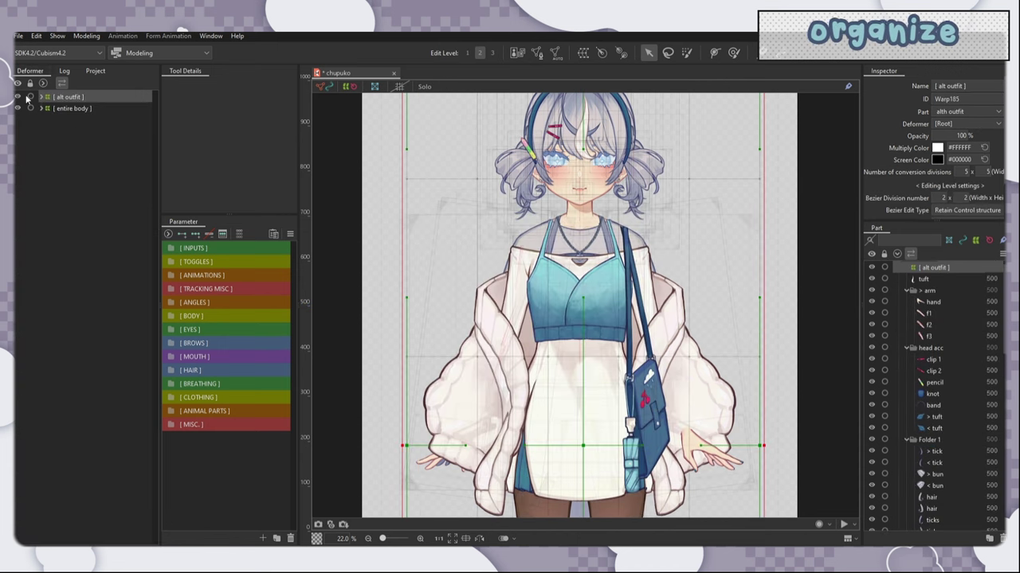
Step: Collapse the alth outfit part and hide it so that only the default outfit is displayed
scroll(616, 313, up, 3)
scroll(902, 275, up, 1)
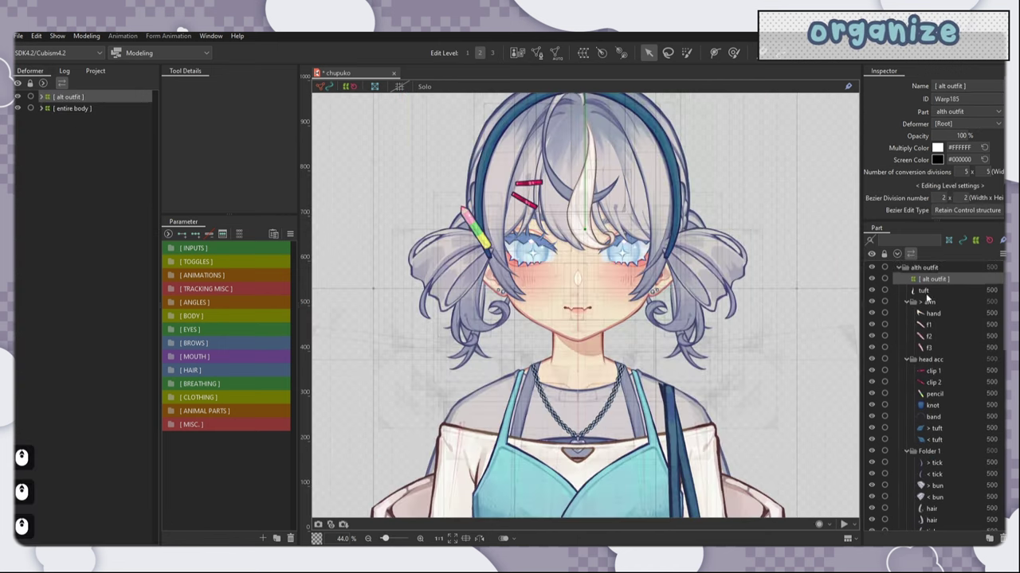
click(900, 269)
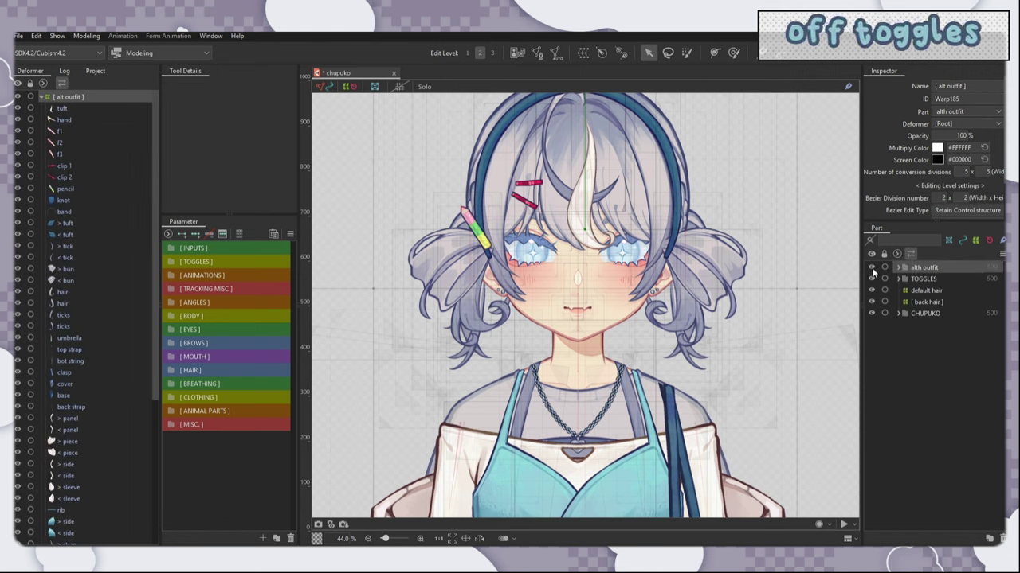
click(872, 269)
scroll(713, 279, down, 3)
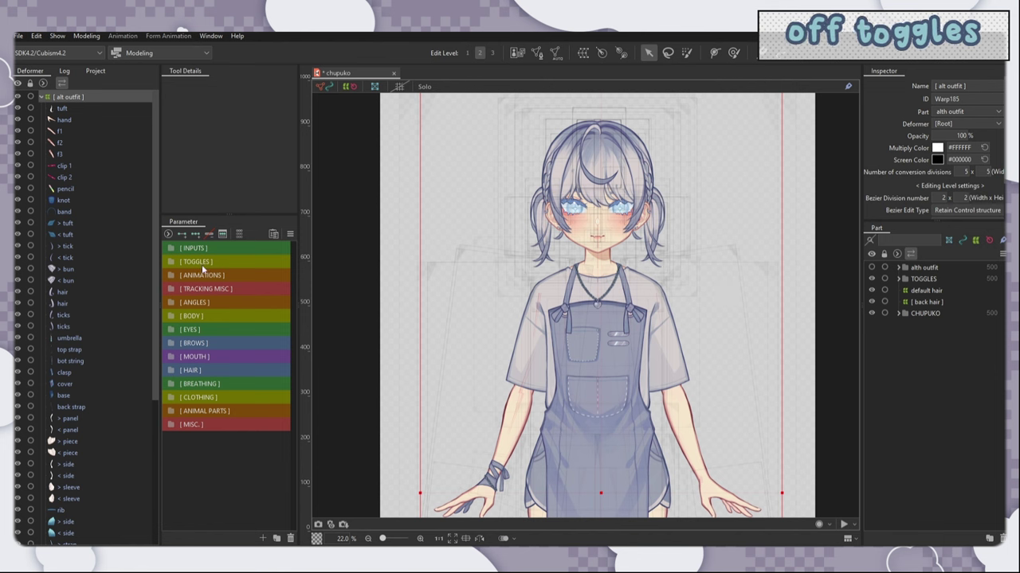
Step: Expand the TOGGLES parameter group and widen the parameter list to make room for the full names
click(171, 263)
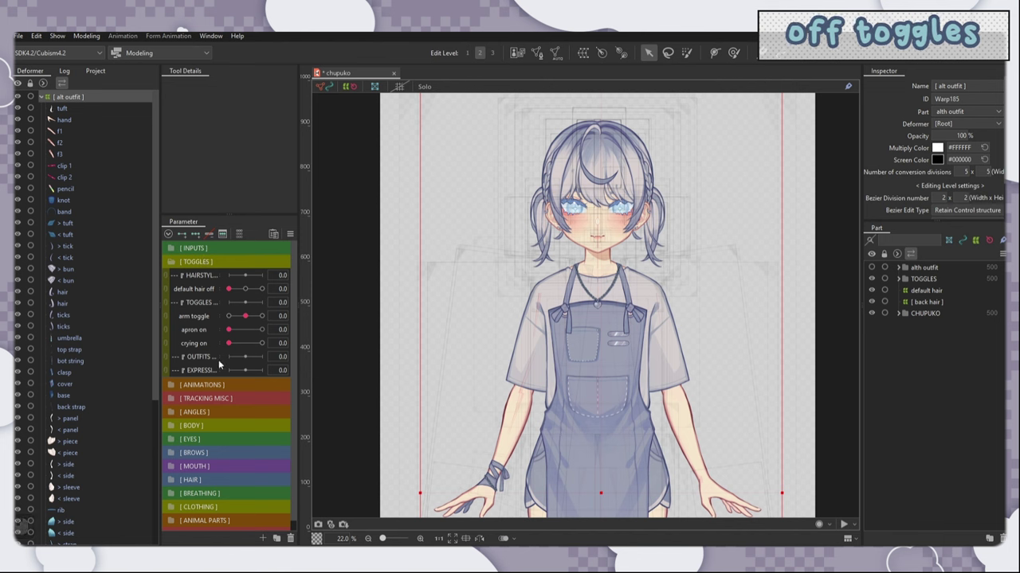
mouse_move(246, 317)
mouse_down()
mouse_move(255, 318)
mouse_move(226, 319)
mouse_move(312, 340)
mouse_move(197, 343)
mouse_up()
click(245, 317)
click(198, 344)
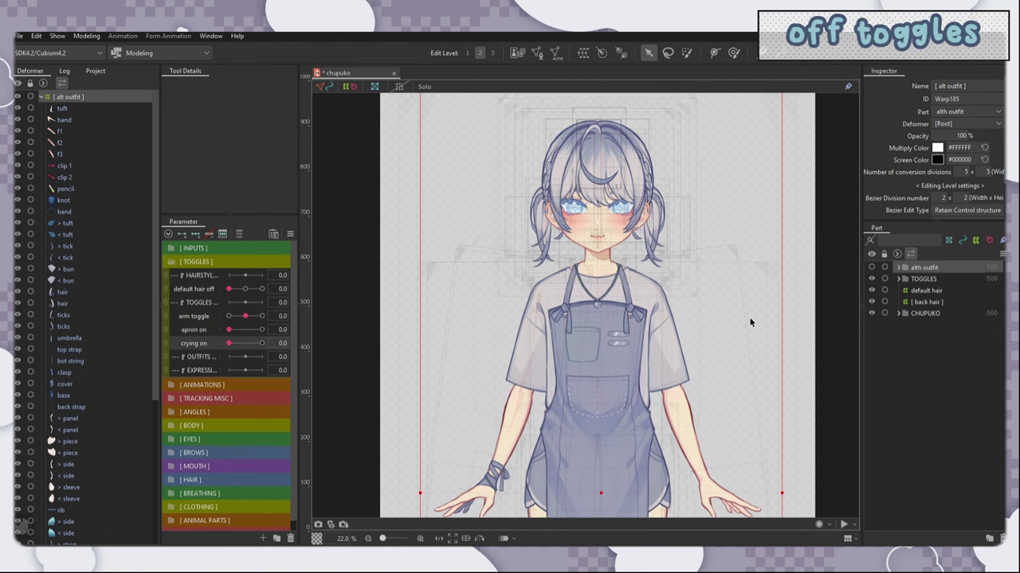
scroll(611, 158, up, 4)
drag(298, 374, 323, 375)
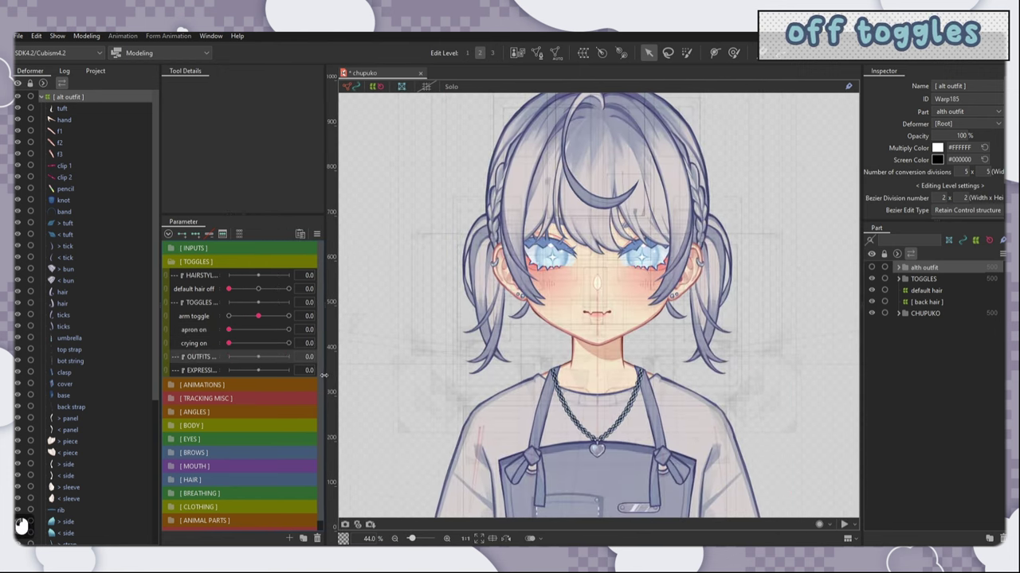
Step: Create a blend shape parameter named "default off" under OUTFITS with minimum 0.0, default 0.0 and maximum 1.0
click(290, 539)
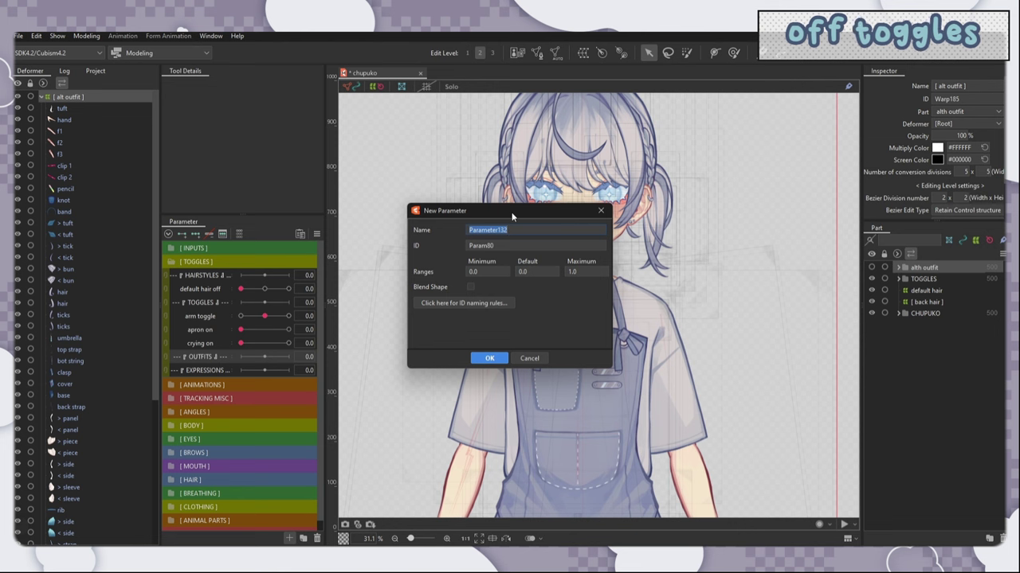
text(default off)
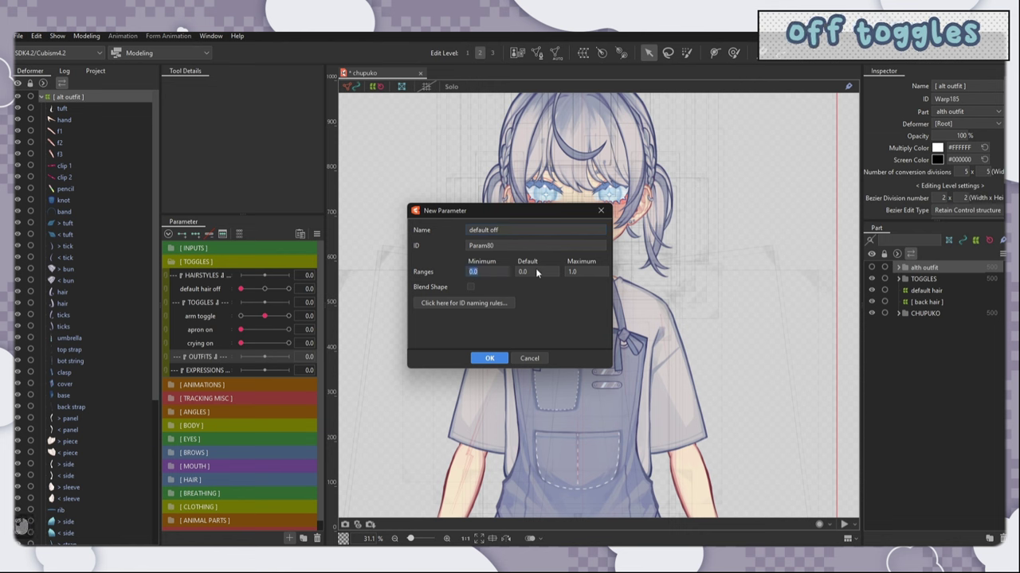
double_click(582, 273)
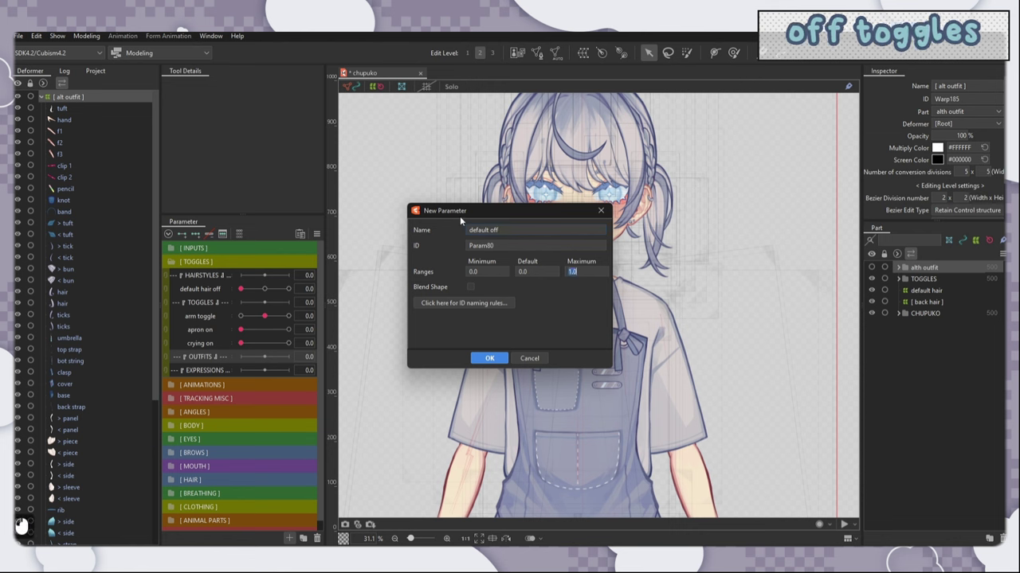
click(470, 287)
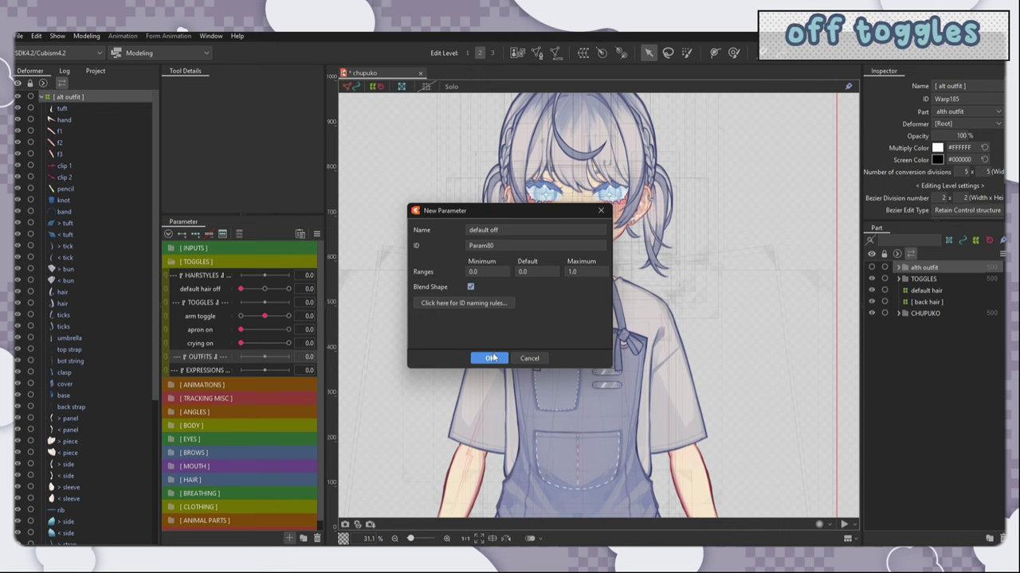
click(492, 357)
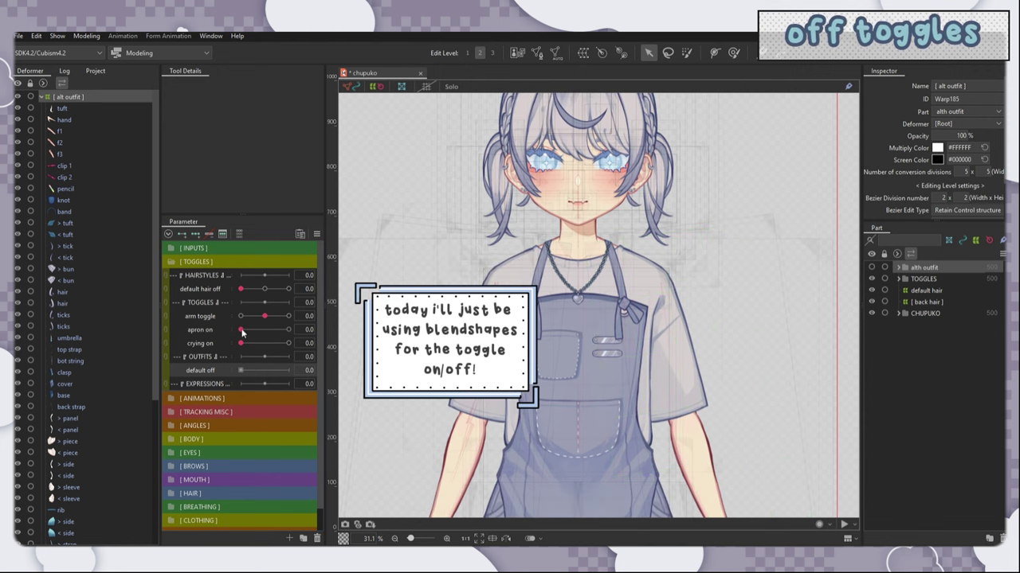
Step: Preview the apron on toggle at 1.0 and reset the parameters to their default values
mouse_move(241, 329)
mouse_down()
mouse_move(284, 334)
mouse_move(236, 335)
mouse_up()
click(212, 370)
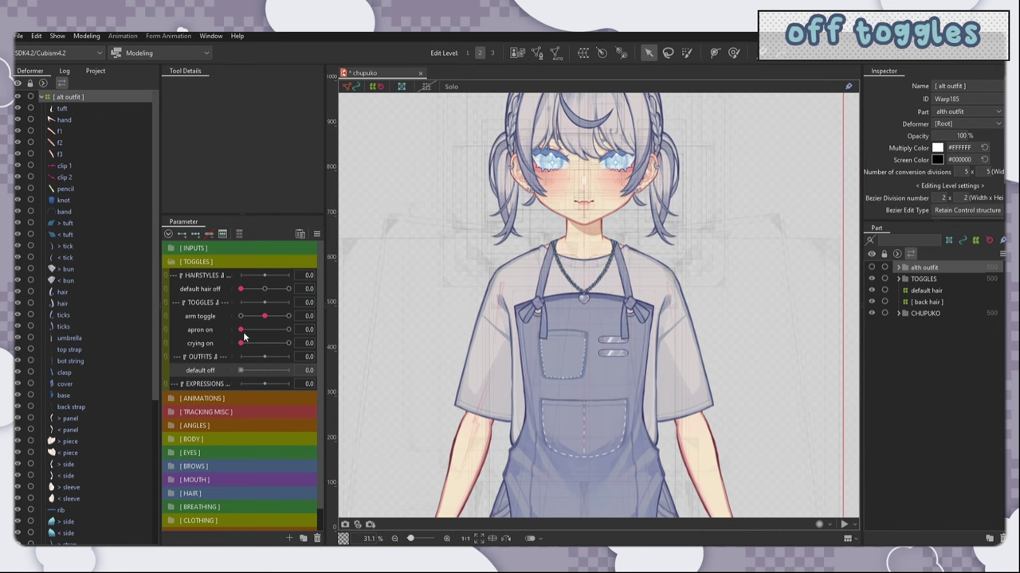
drag(242, 329, 318, 343)
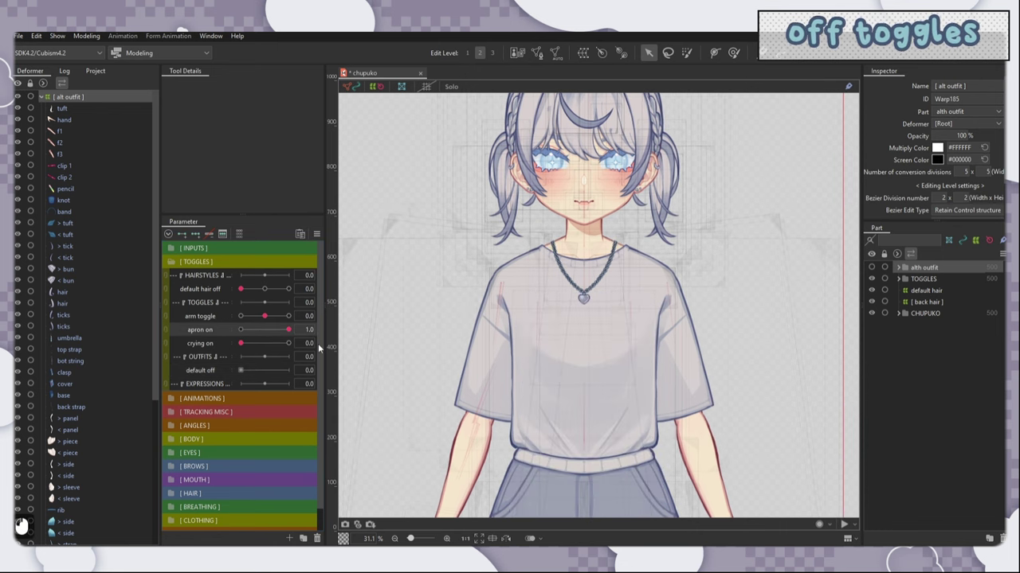
right_click(339, 230)
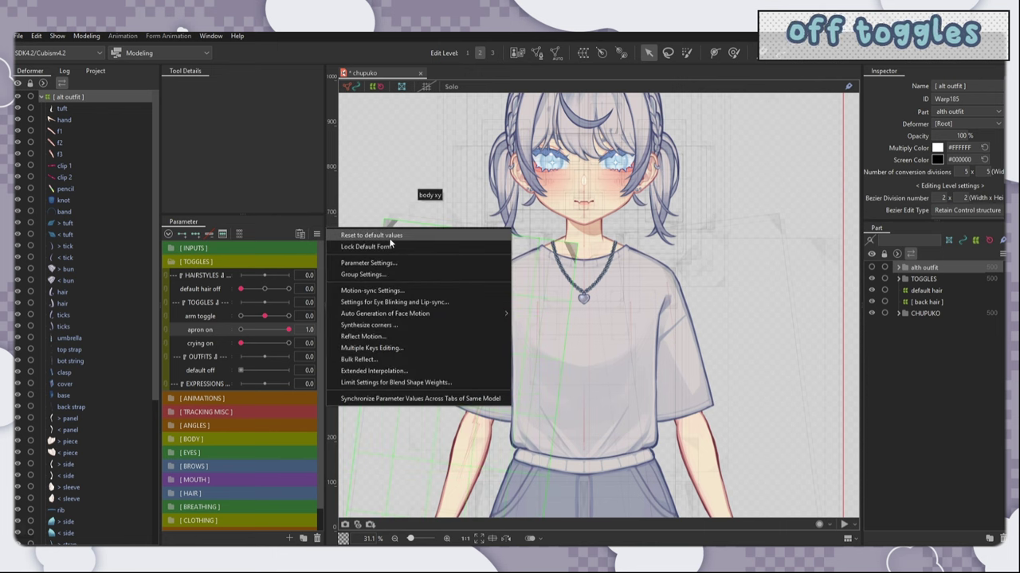
click(390, 236)
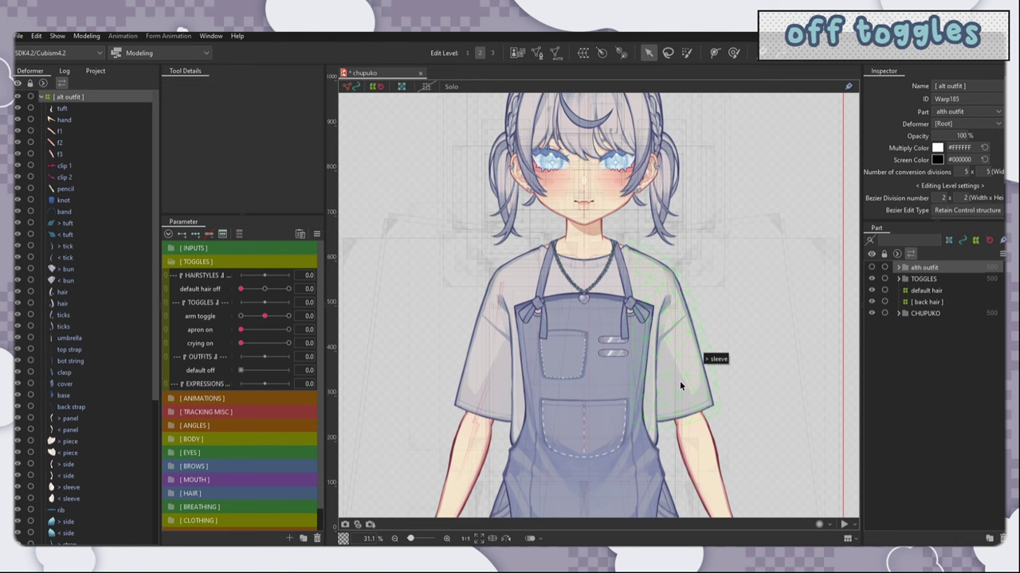
Step: Change the default value of the apron on parameter to 1 and reset all parameters to their defaults
right_click(205, 331)
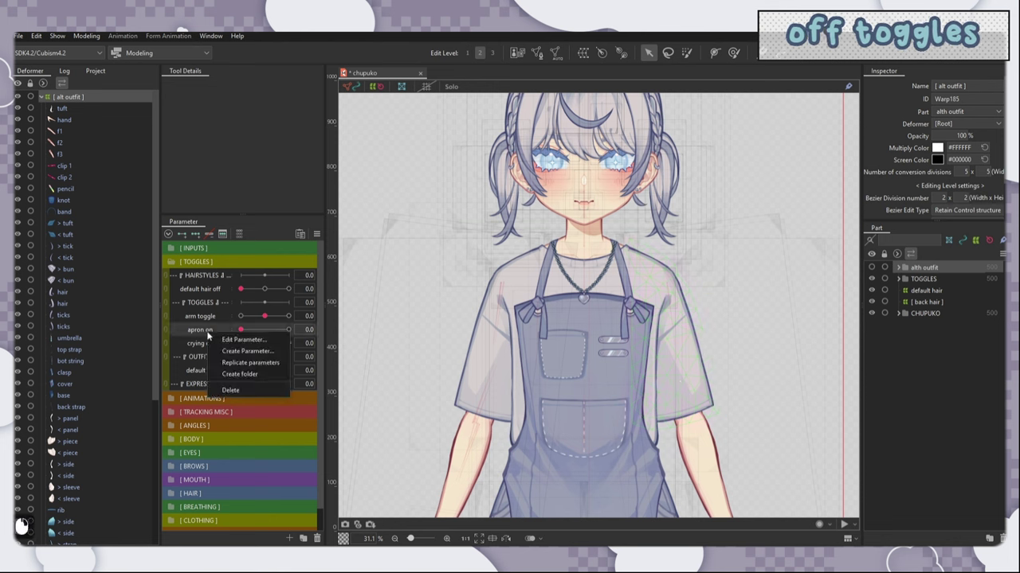
click(230, 338)
click(520, 272)
text(1)
click(489, 357)
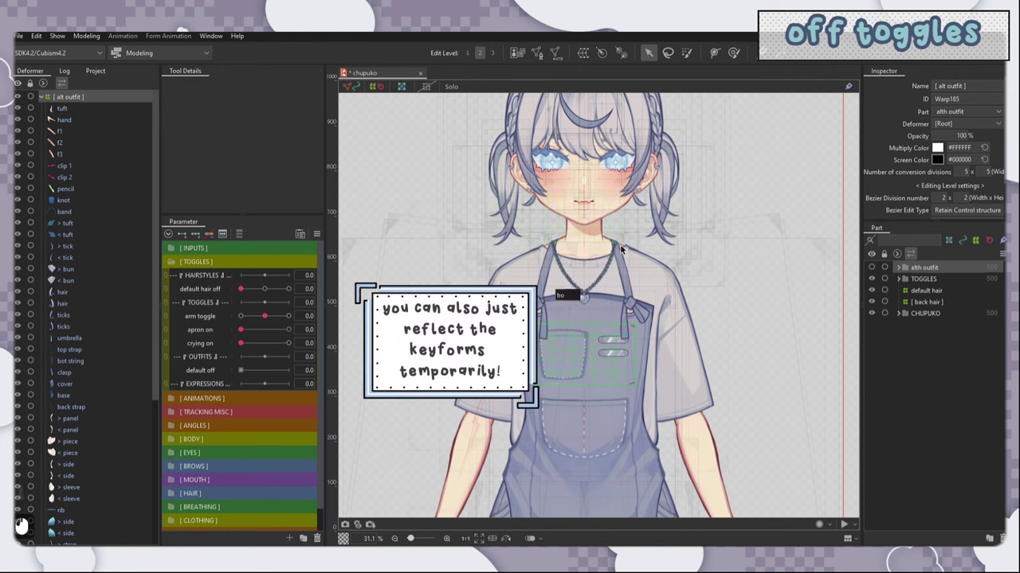
click(316, 233)
click(346, 239)
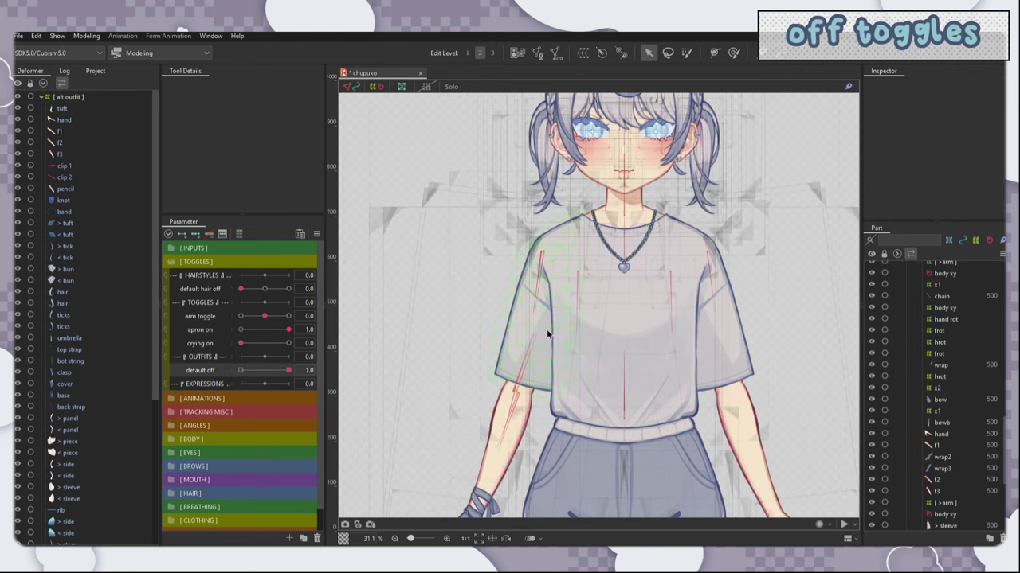
Step: Set the opacity of the default shirt's "> sleeve" layer to 0% for the default off blend shape at 1.0
click(532, 326)
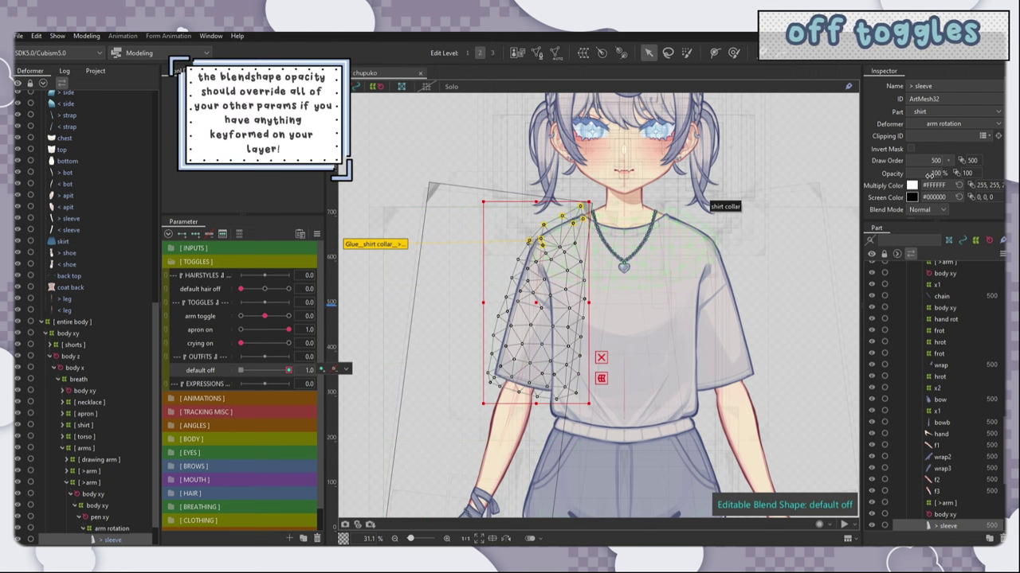
click(936, 173)
text(0)
key(Return)
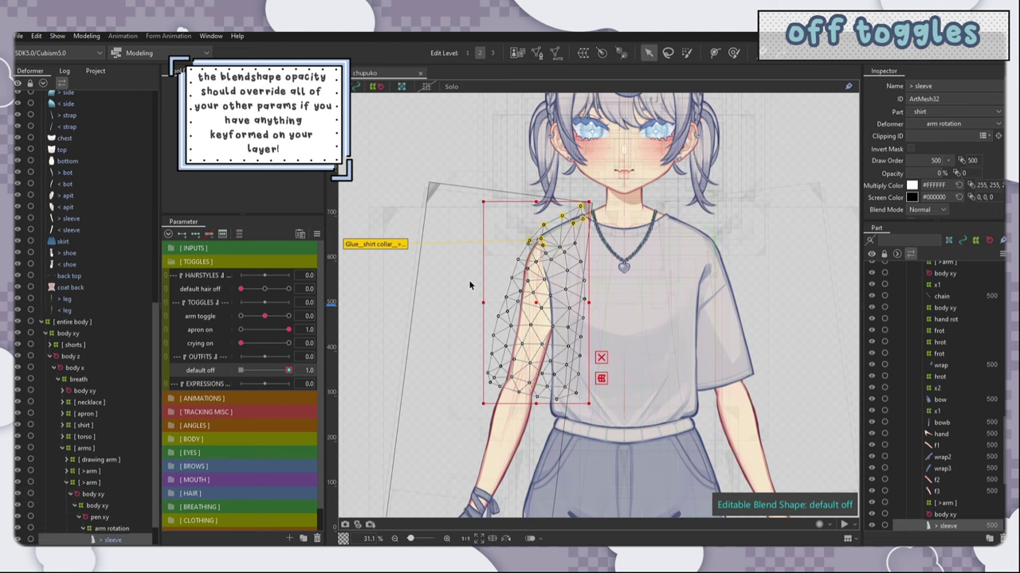
Step: Set the opacity of the shirt, shirt collar, necklace chain and remaining sleeve layers to 0% for the default off blend shape at 1.0
drag(641, 266, 590, 203)
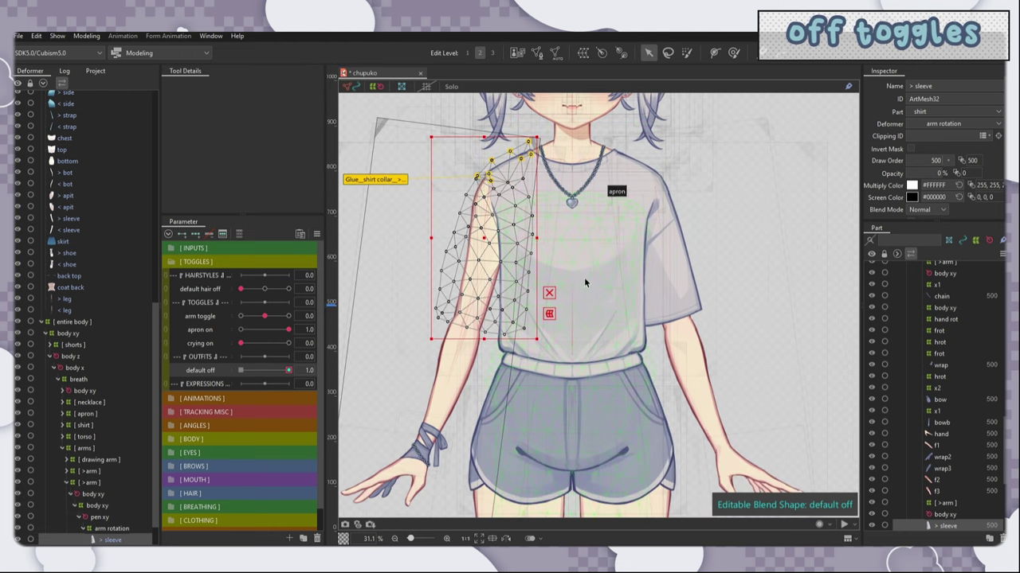
click(642, 348)
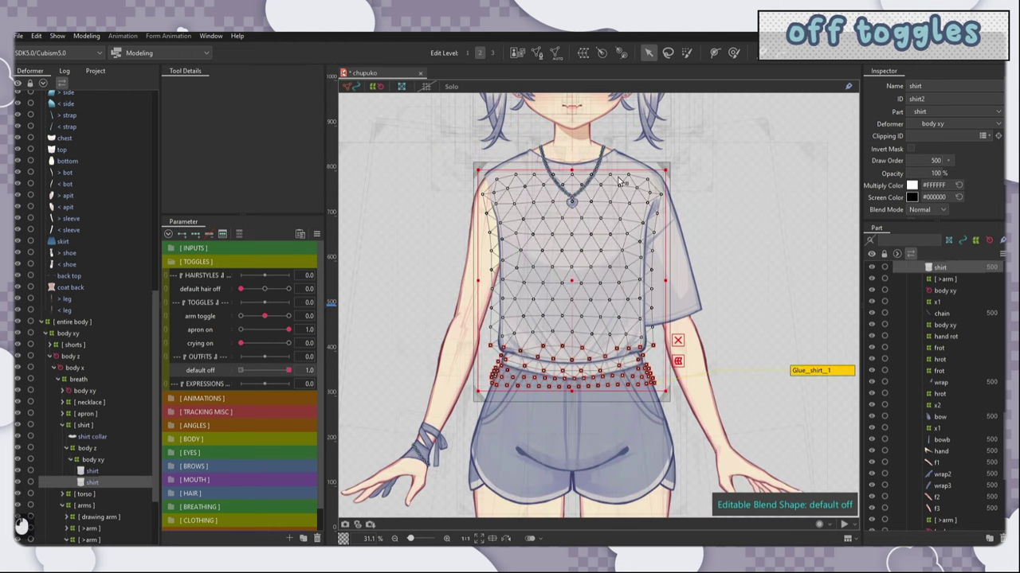
key(shift)
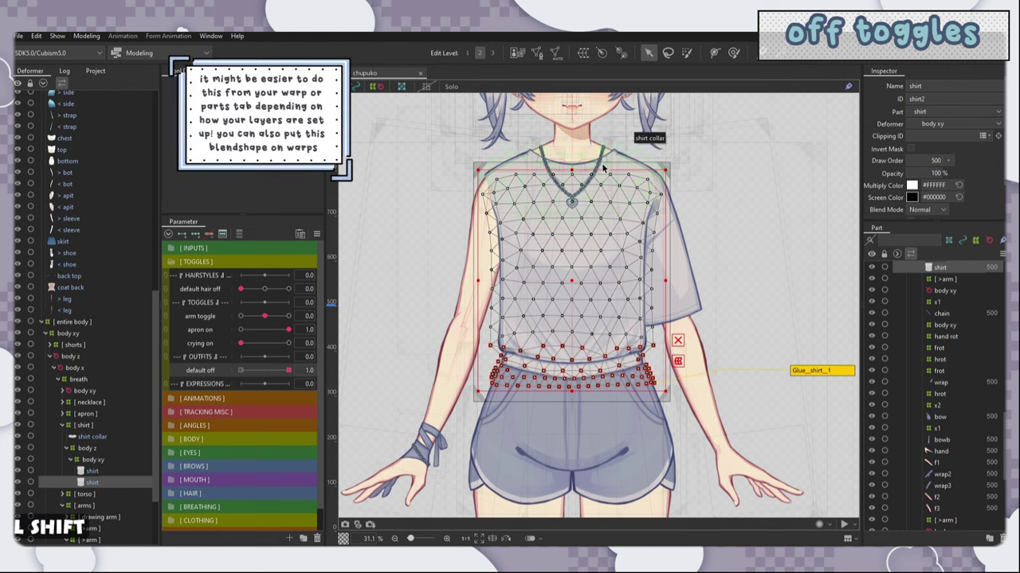
shift+click(613, 165)
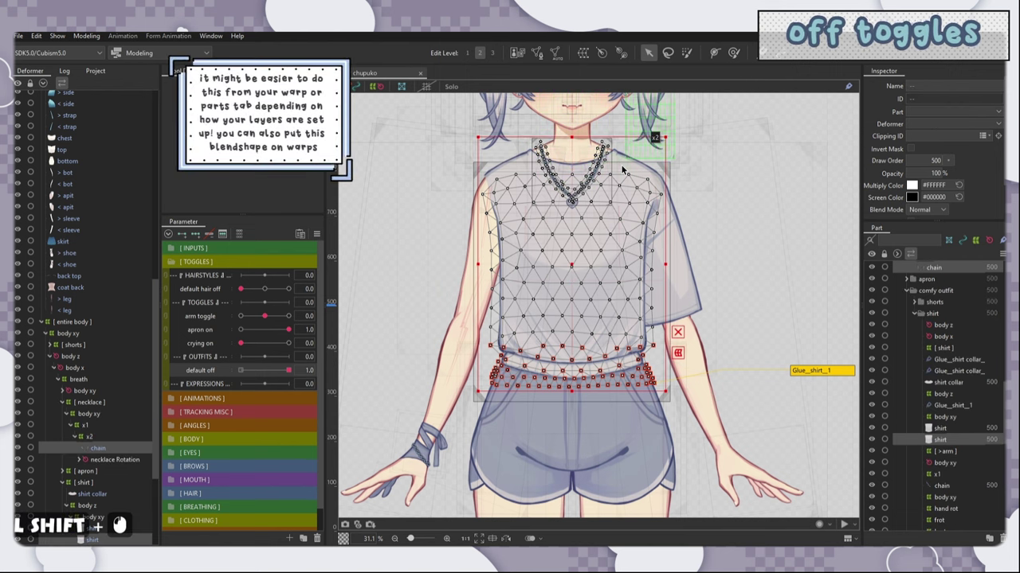
shift+click(625, 162)
shift+click(675, 288)
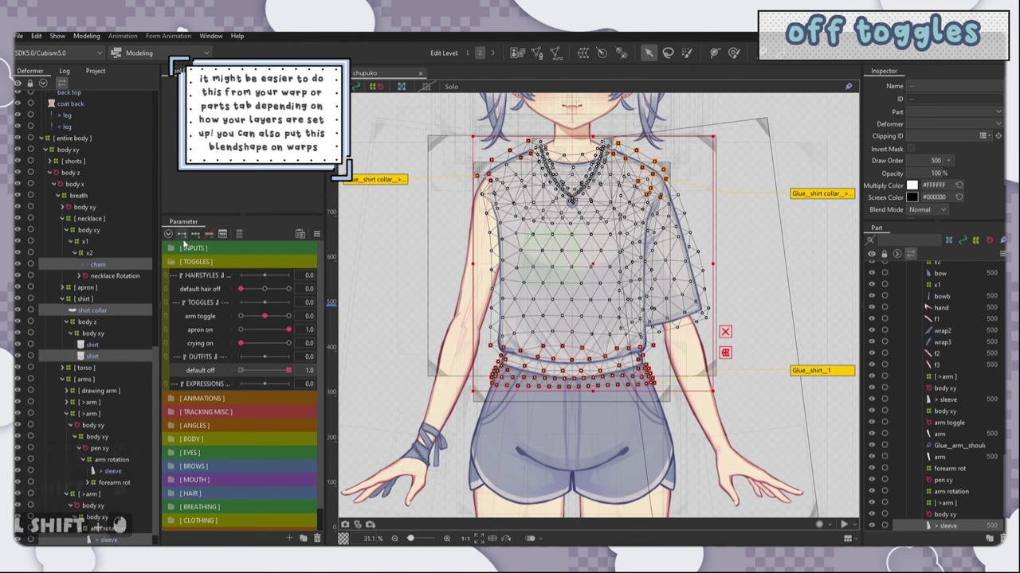
click(916, 173)
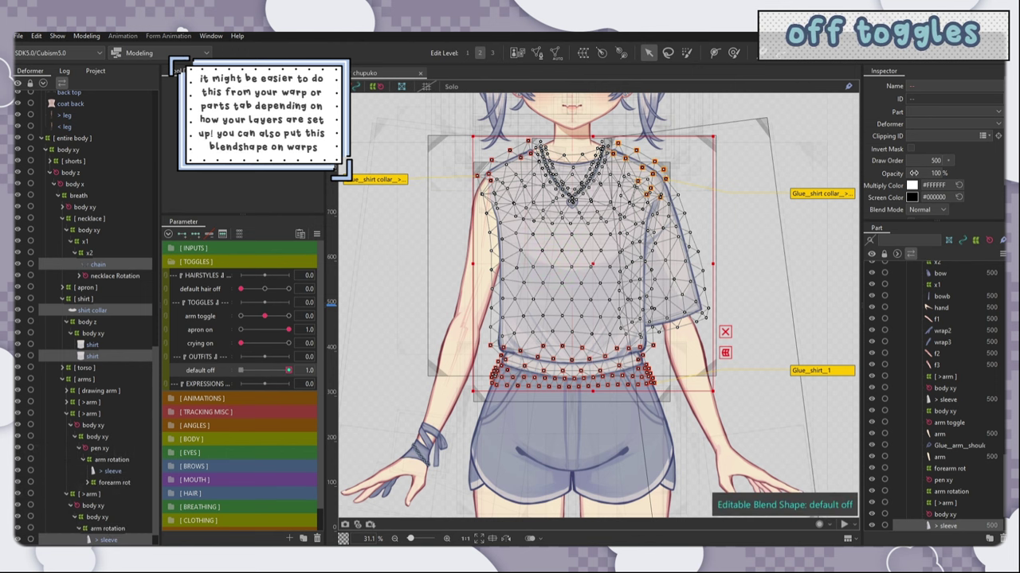
text(0)
key(KP_Enter)
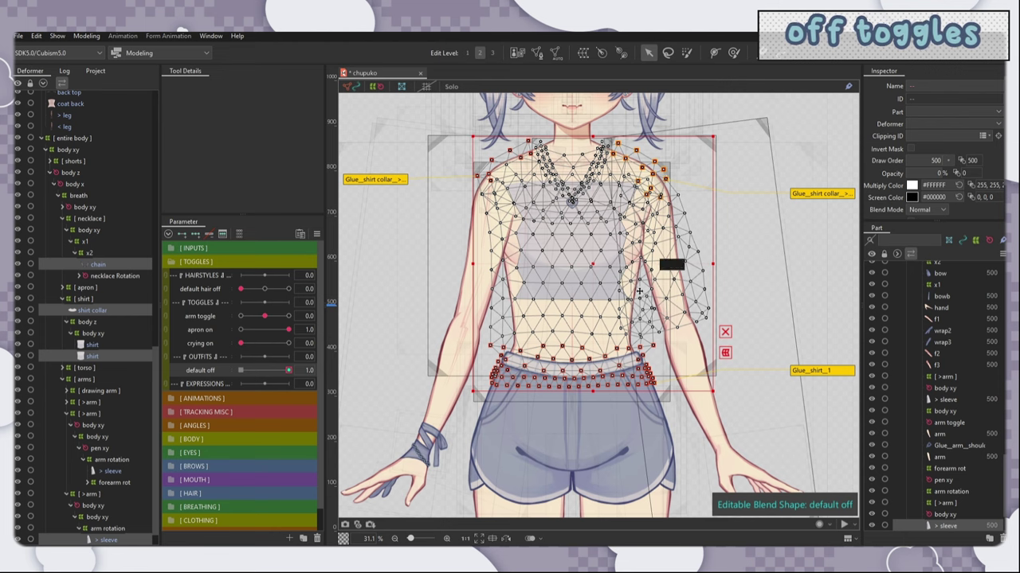
Step: Set the opacity of the wrist accessory layers chain, wrap, bow and bowb to 0% for the default off blend shape at 1.0
right_click(630, 233)
click(768, 279)
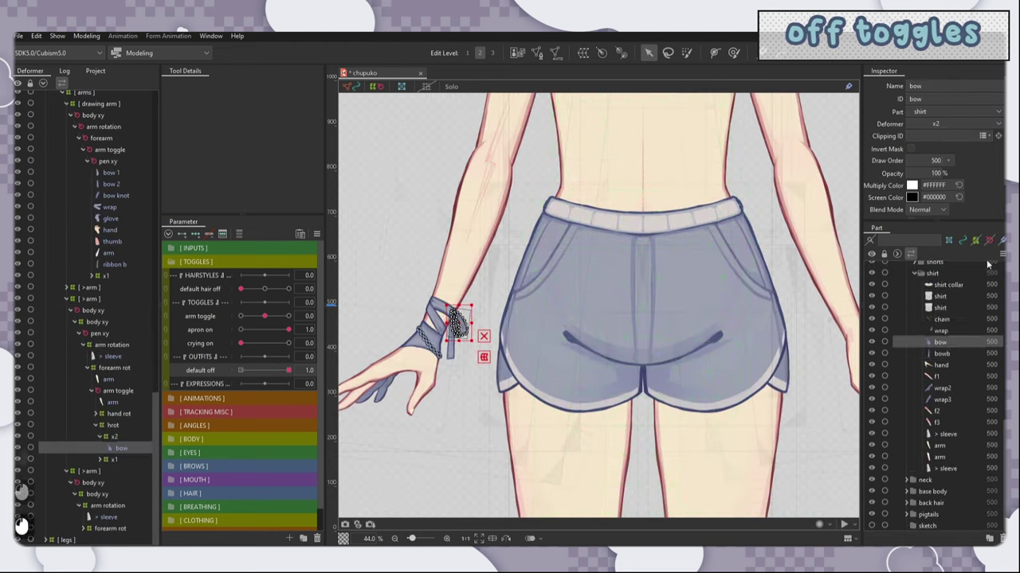
click(933, 174)
text(0)
key(Return)
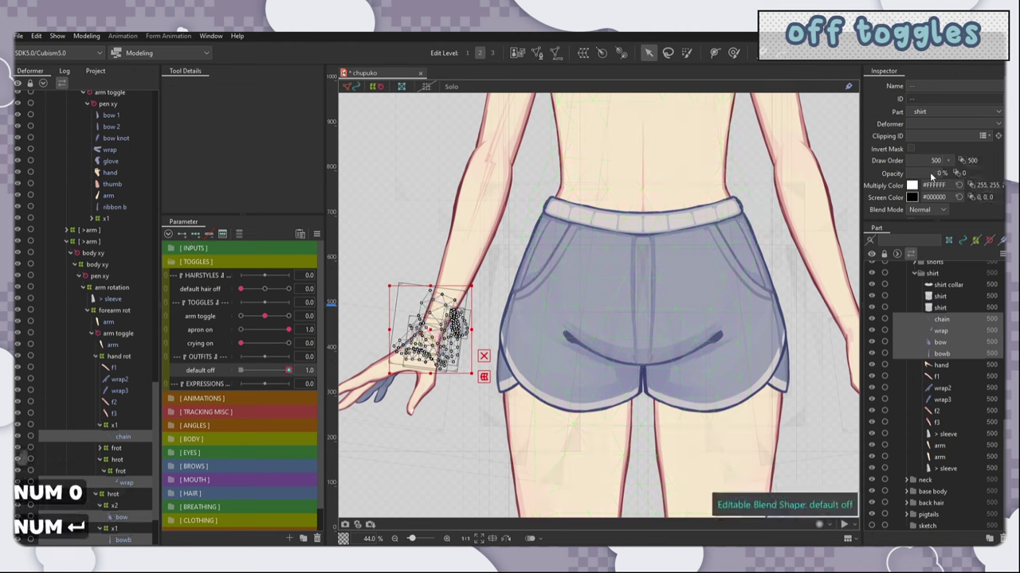
click(933, 173)
text(0)
key(Return)
Step: Hide the shorts and the pigtail hair layers at 0% opacity for the default off blend shape at 1.0
click(757, 350)
shift+click(505, 371)
key(ctrl+0)
key(ctrl+0)
key(ctrl+0)
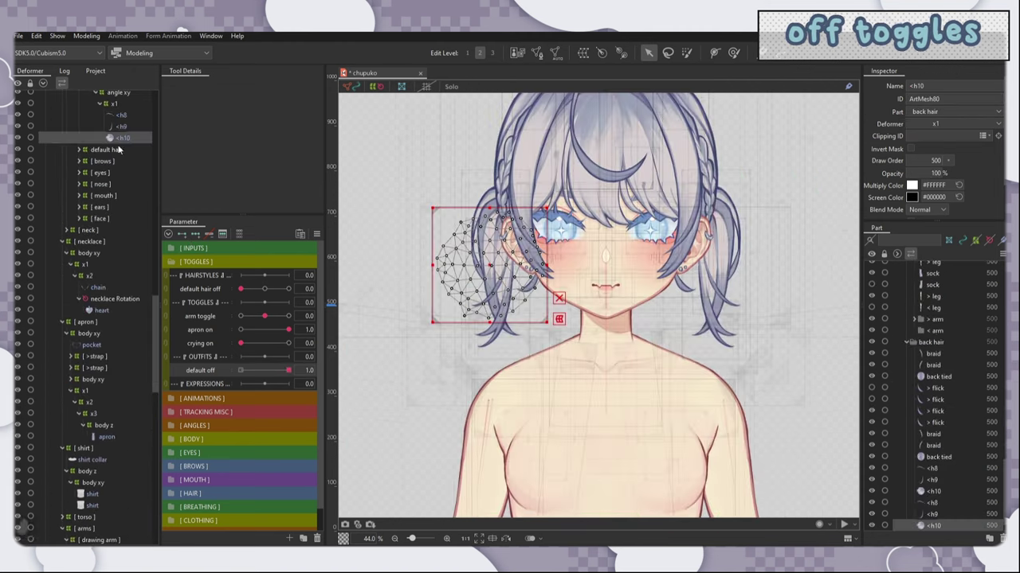
click(940, 419)
key(KP_0)
key(KP_Enter)
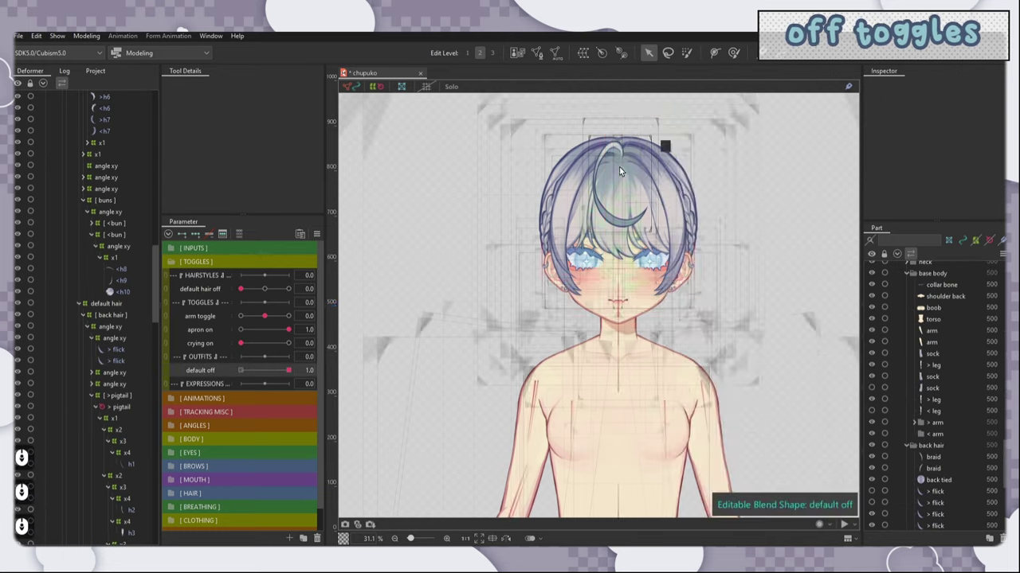
Step: Preview the default off toggle by moving it between 0.0 and 1.0 with apron on kept at 1.0
scroll(622, 176, down, 2)
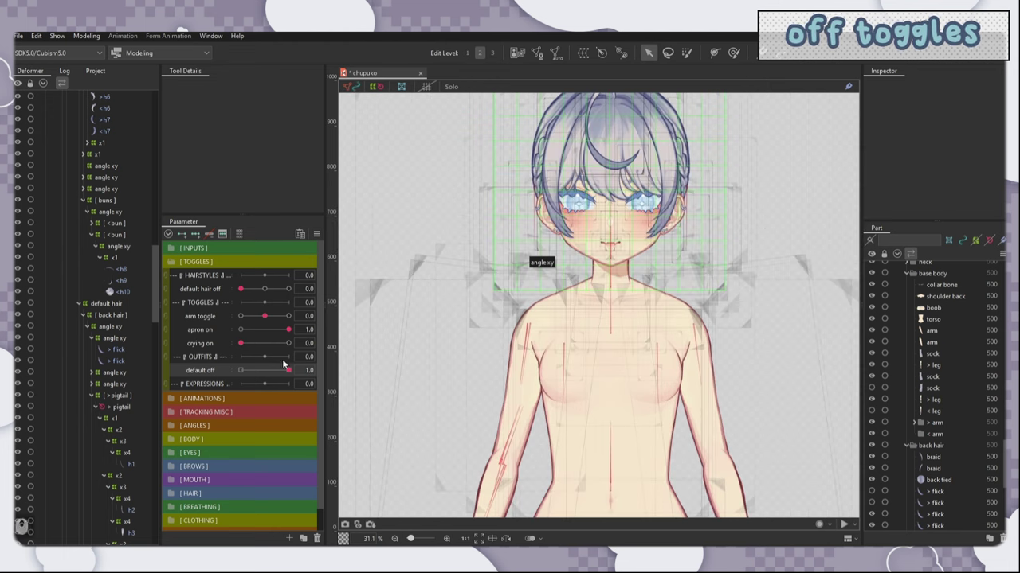
drag(288, 370, 402, 378)
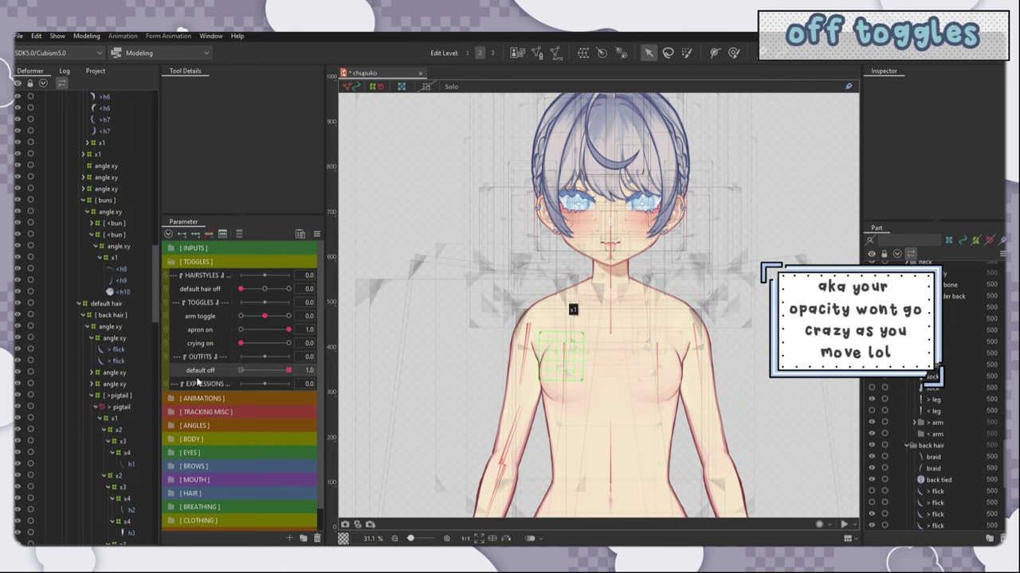
click(124, 396)
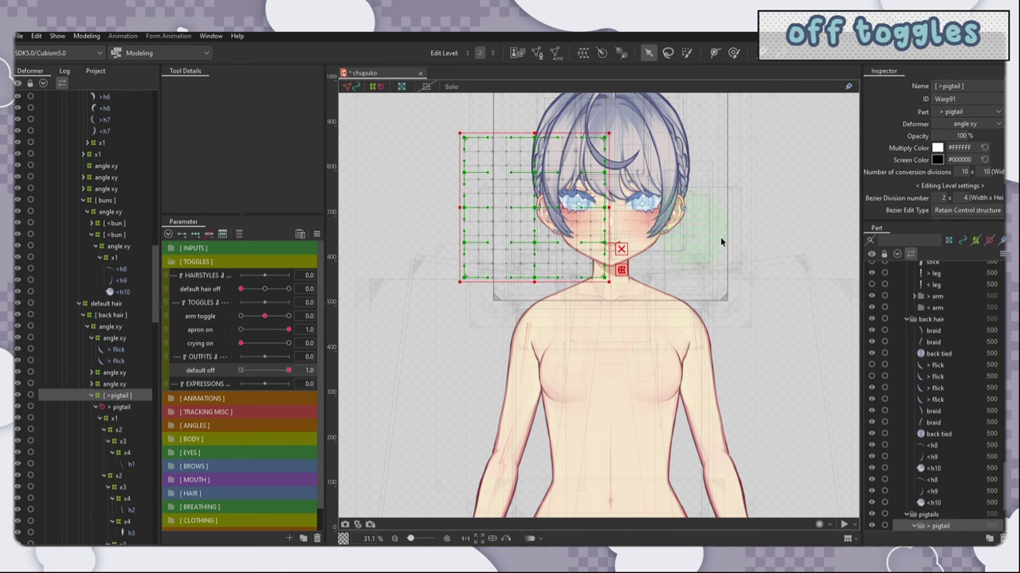
click(470, 317)
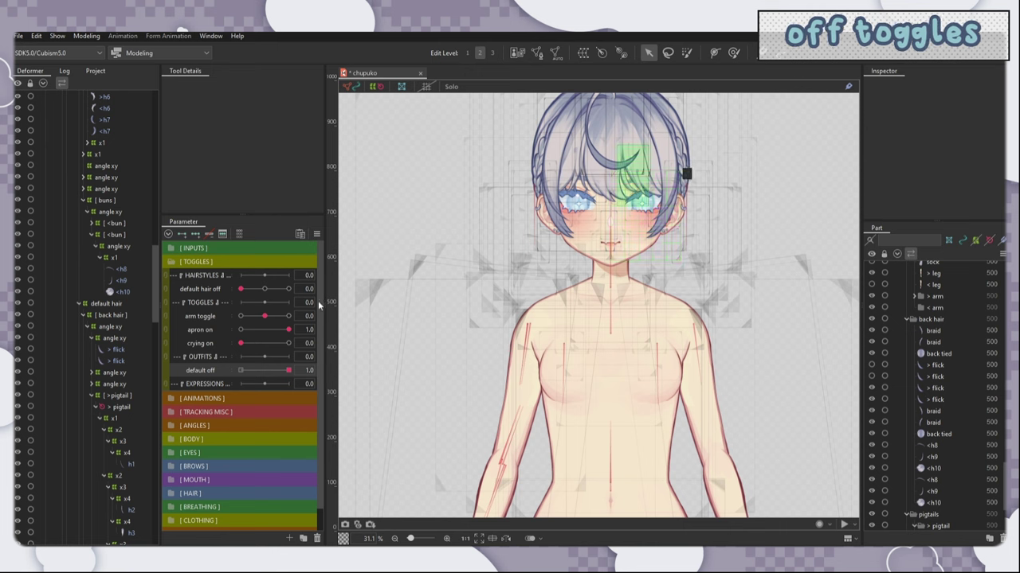
drag(289, 371, 240, 371)
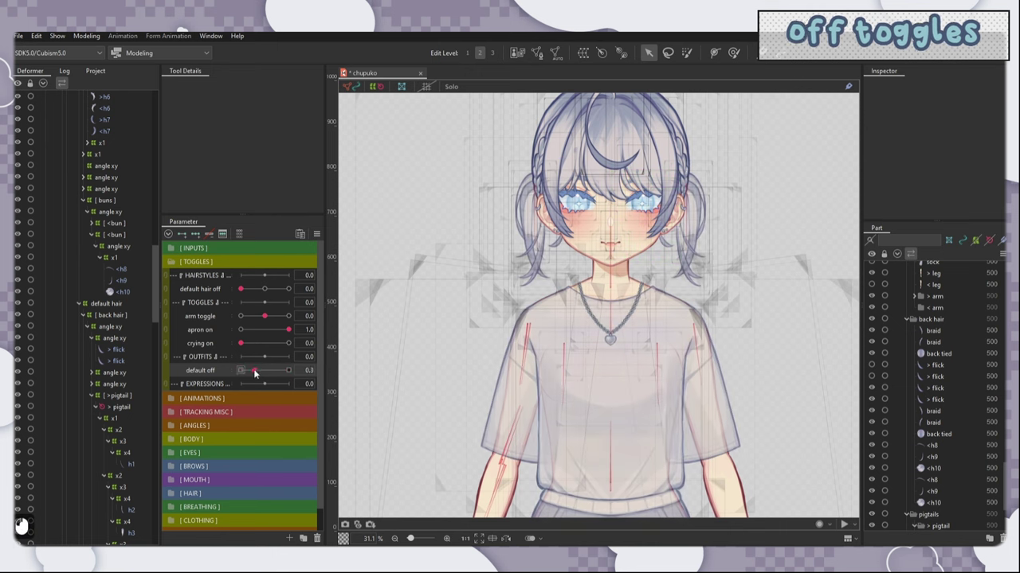
mouse_move(285, 329)
mouse_down()
mouse_move(229, 333)
mouse_move(288, 330)
mouse_up()
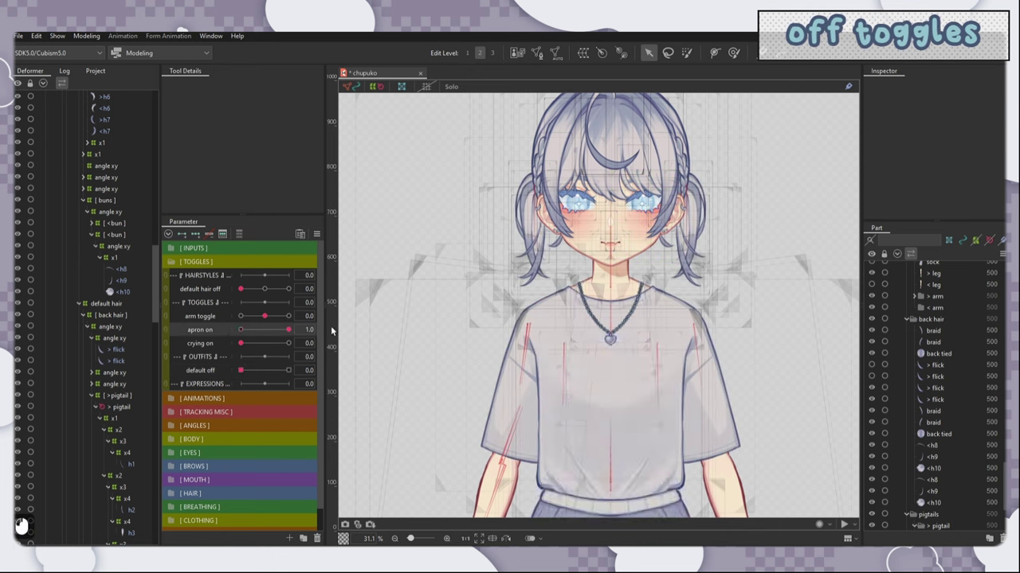
drag(240, 370, 289, 370)
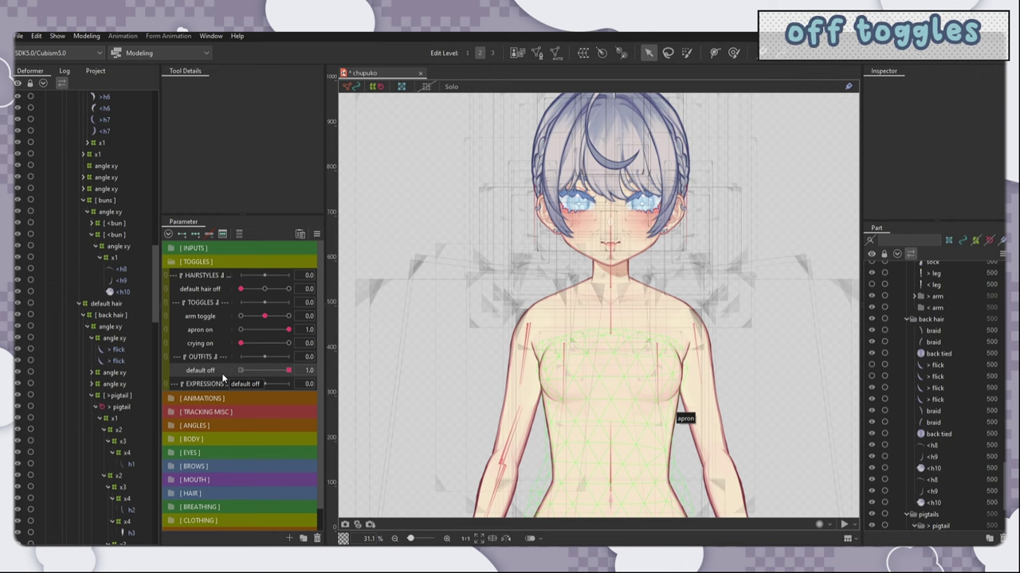
Step: Set the default value of the default off parameter to 1
scroll(706, 313, down, 2)
scroll(661, 295, up, 2)
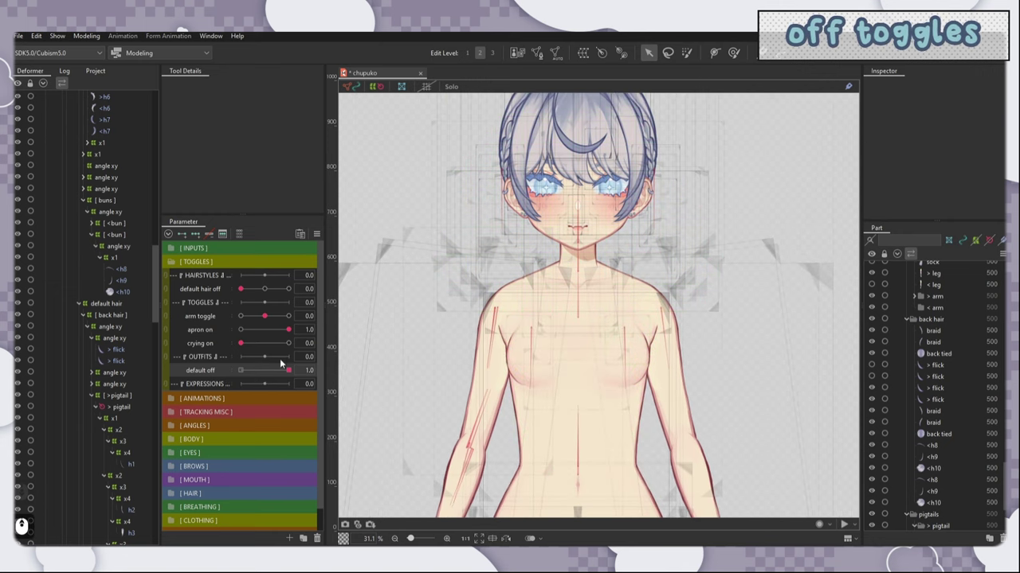
right_click(225, 378)
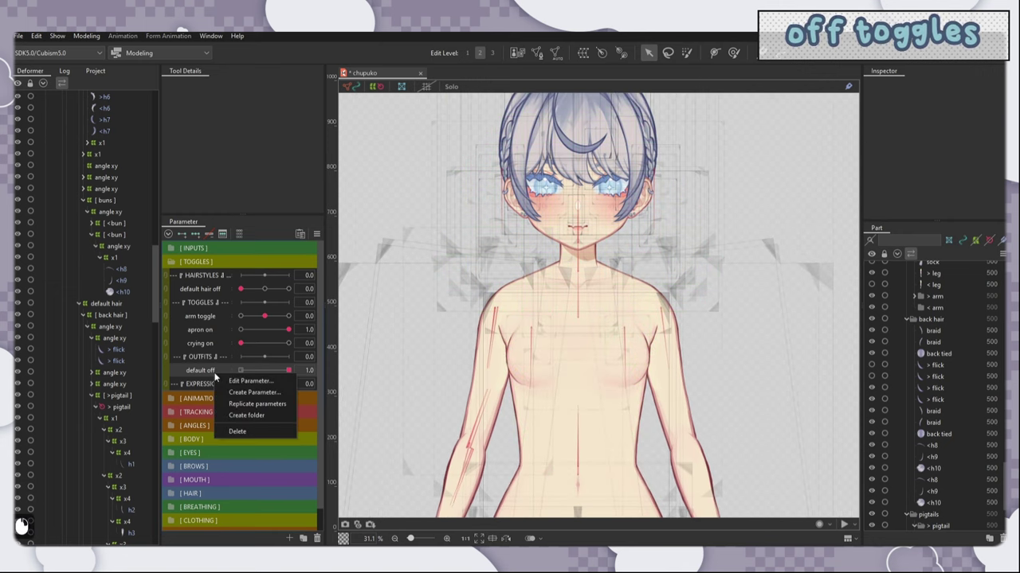
click(228, 382)
double_click(529, 274)
text(1)
click(492, 358)
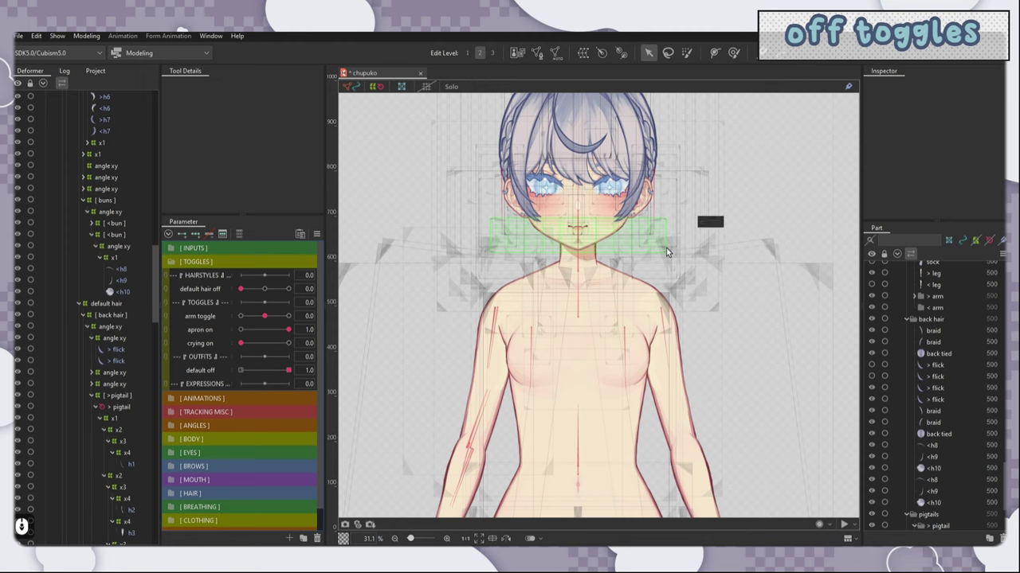
Step: Make the alth outfit part group visible on the model
scroll(665, 248, down, 2)
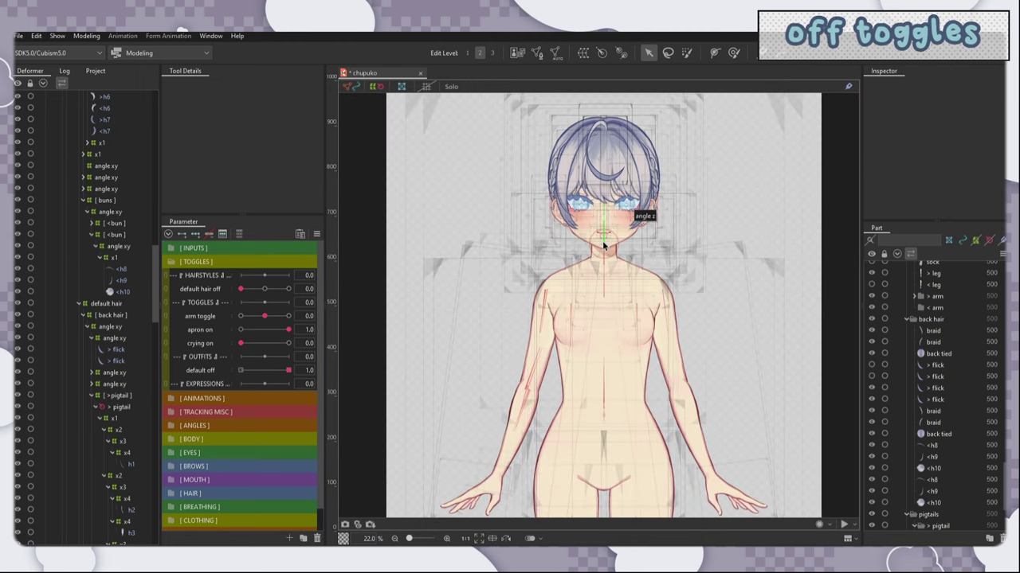
scroll(916, 320, up, 10)
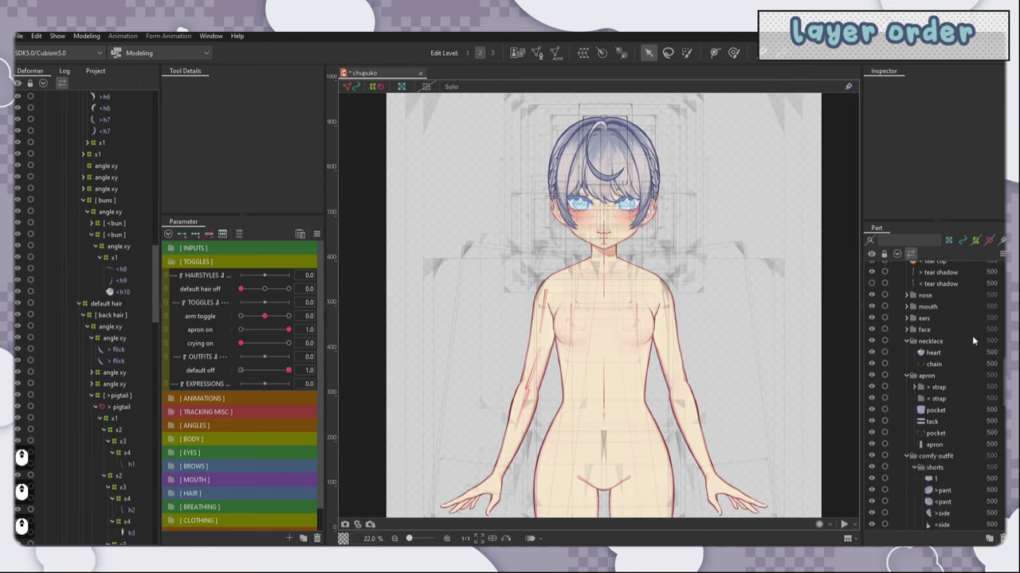
scroll(924, 319, up, 3)
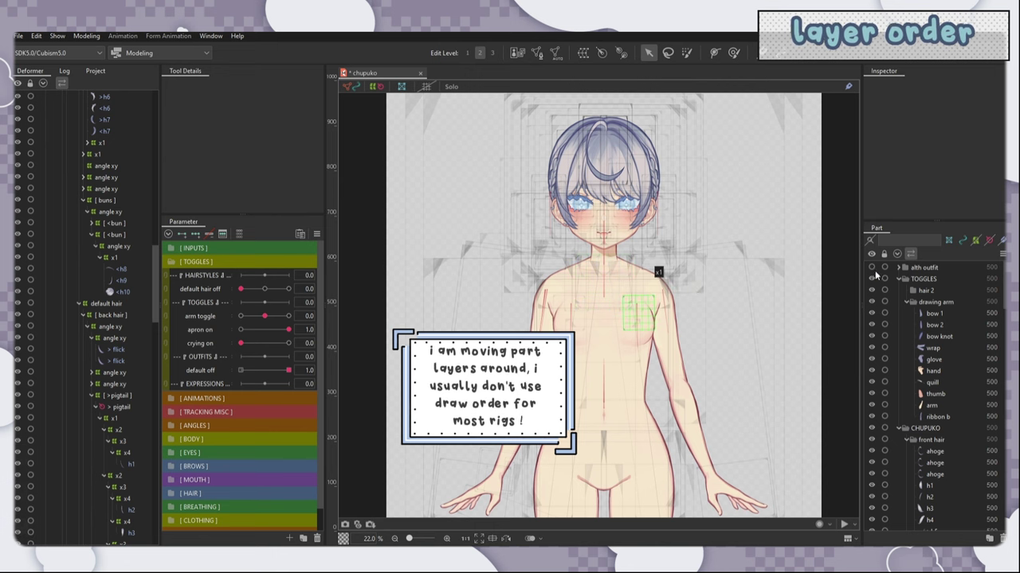
click(871, 268)
scroll(618, 201, down, 2)
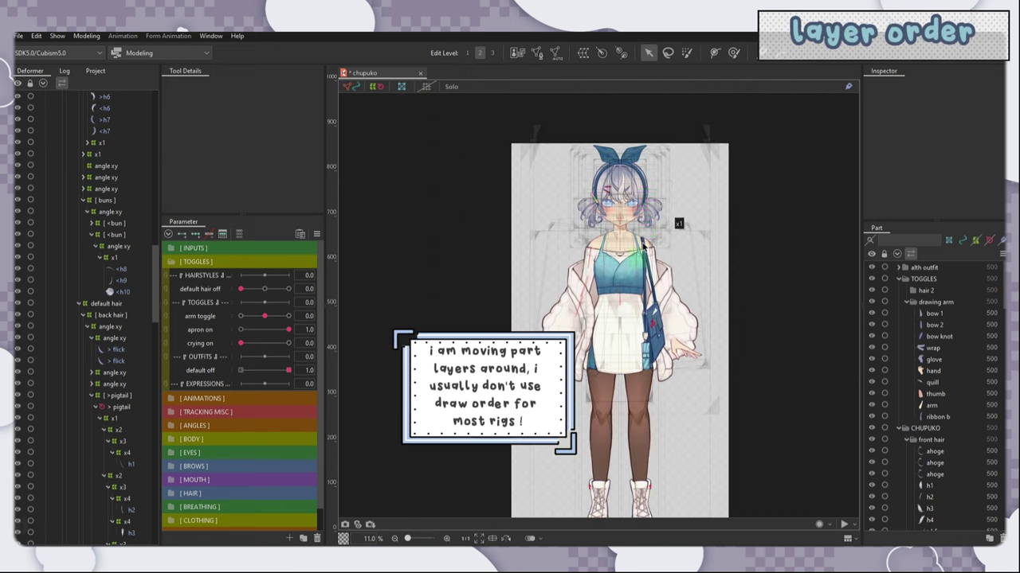
scroll(618, 200, up, 1)
scroll(612, 112, up, 3)
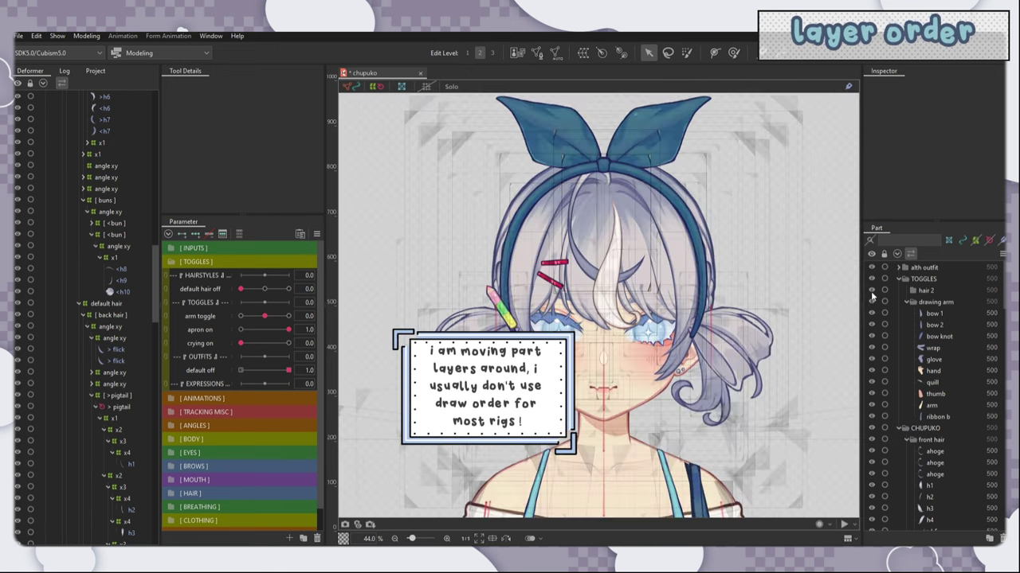
Step: Expand the alth outfit part group and collapse the TOGGLES and CHUPUKO groups
click(906, 302)
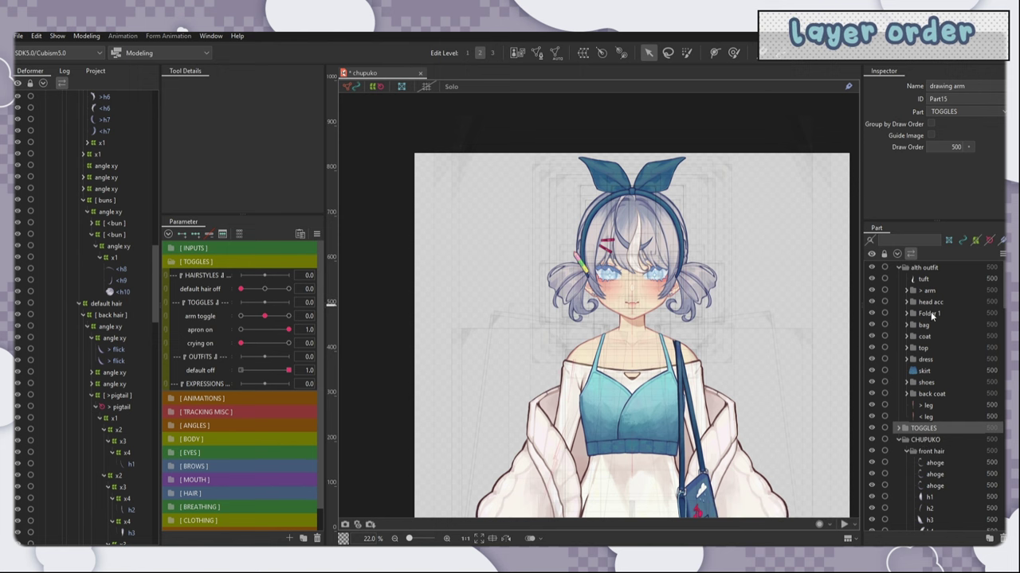
click(899, 440)
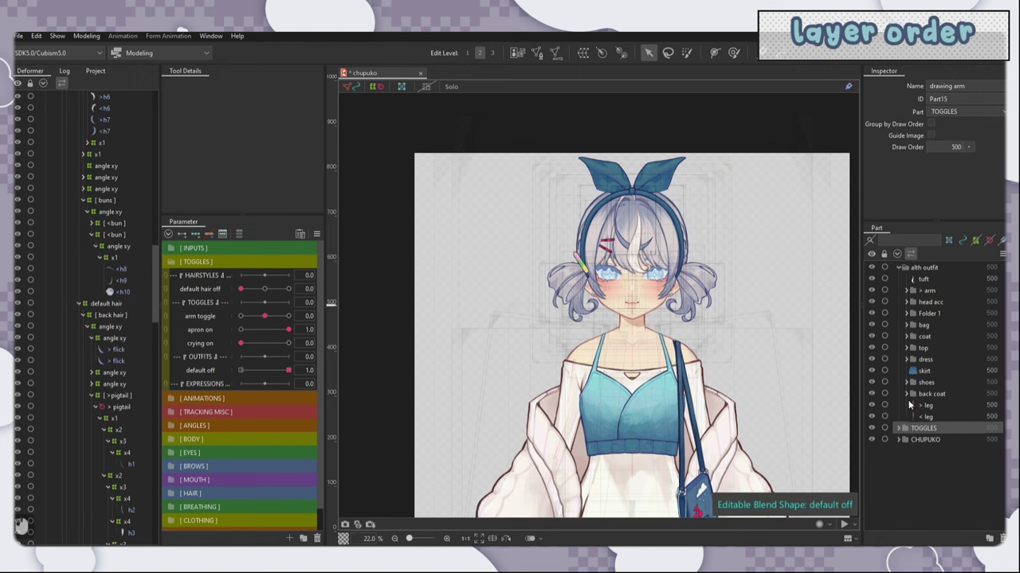
scroll(738, 288, up, 1)
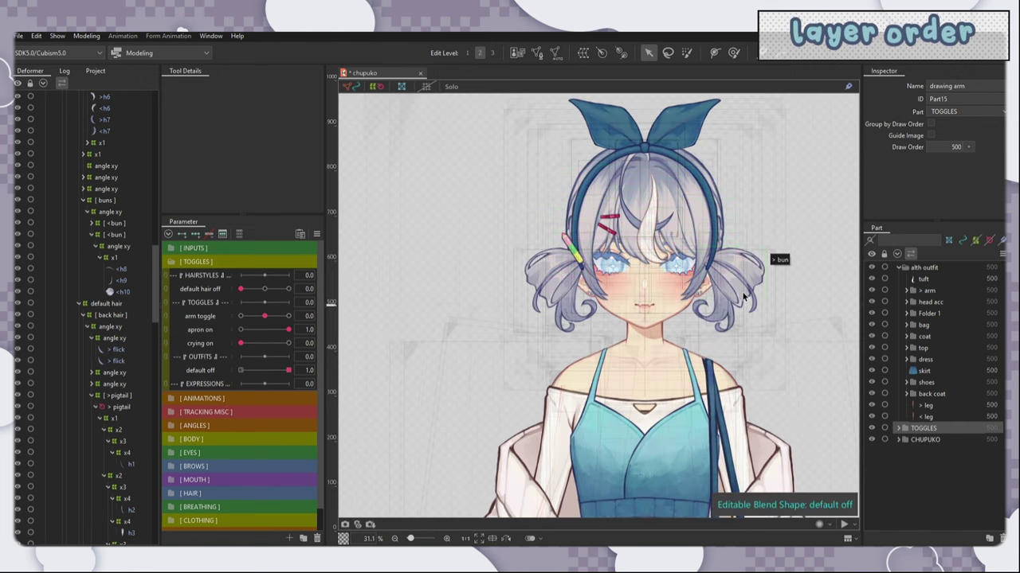
Step: Locate the bun layers' Folder 1 in the alth outfit and move it into CHUPUKO's back hair part
click(740, 294)
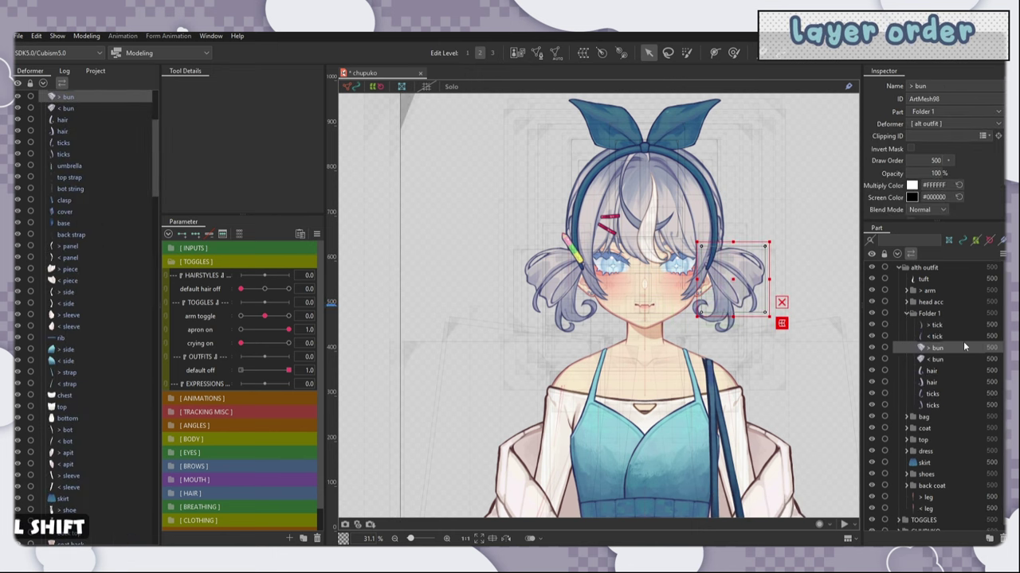
click(908, 322)
click(906, 315)
scroll(962, 431, down, 3)
drag(917, 316, 956, 483)
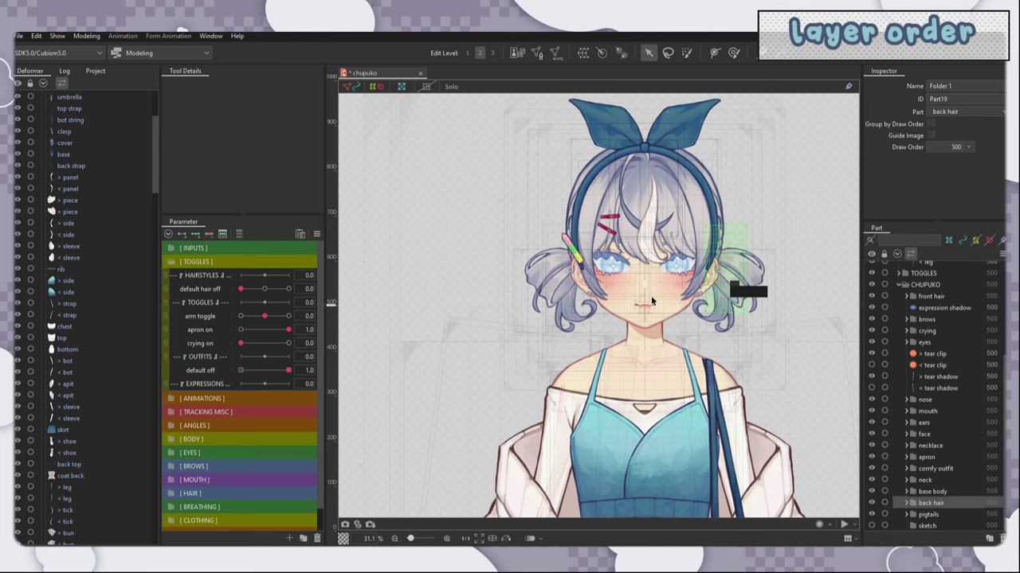
scroll(681, 321, down, 1)
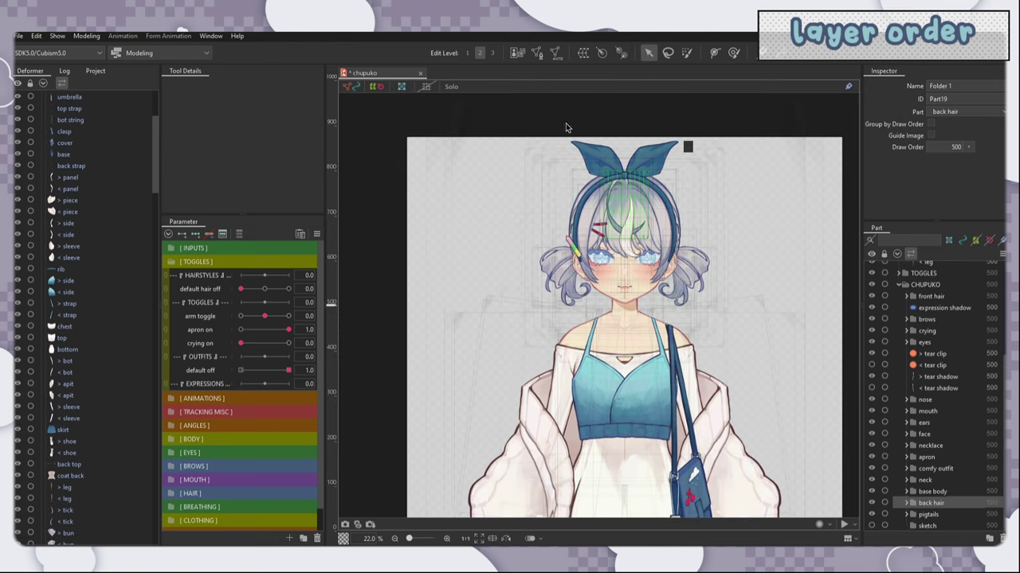
Step: Move the new outfit's > arm part into CHUPUKO between the neck and base body parts
scroll(641, 164, up, 2)
scroll(588, 187, up, 1)
scroll(948, 334, up, 3)
drag(943, 325, 955, 502)
scroll(955, 478, down, 3)
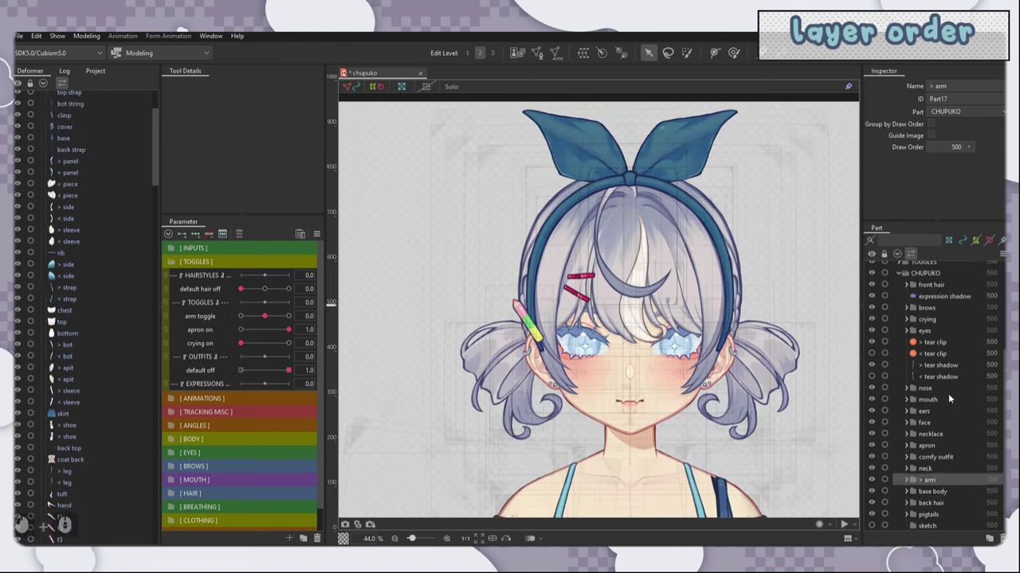
Step: Review the merged part order from the > arm part up to the alth outfit's bag and coat parts
click(951, 451)
scroll(569, 196, down, 2)
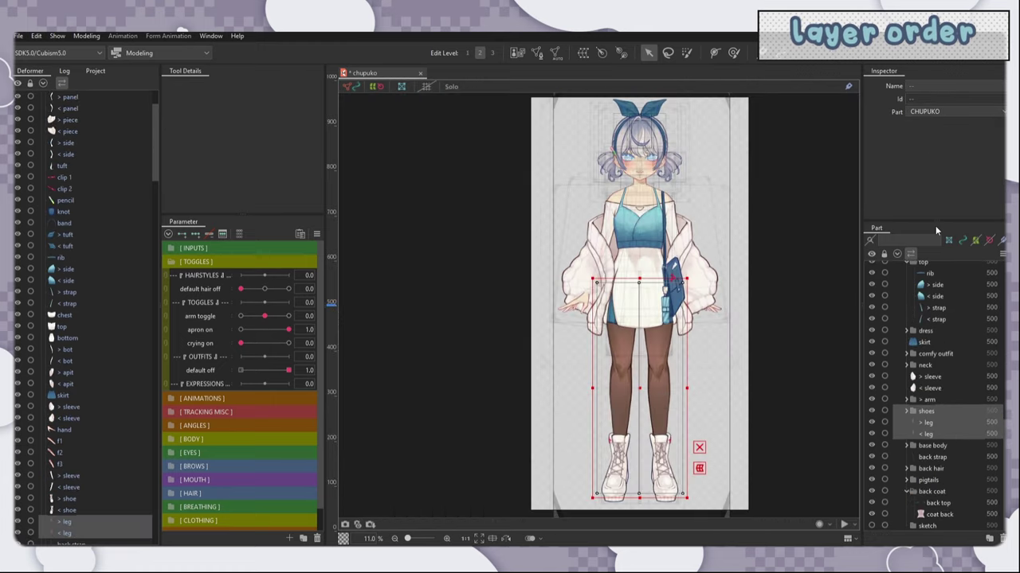
click(946, 402)
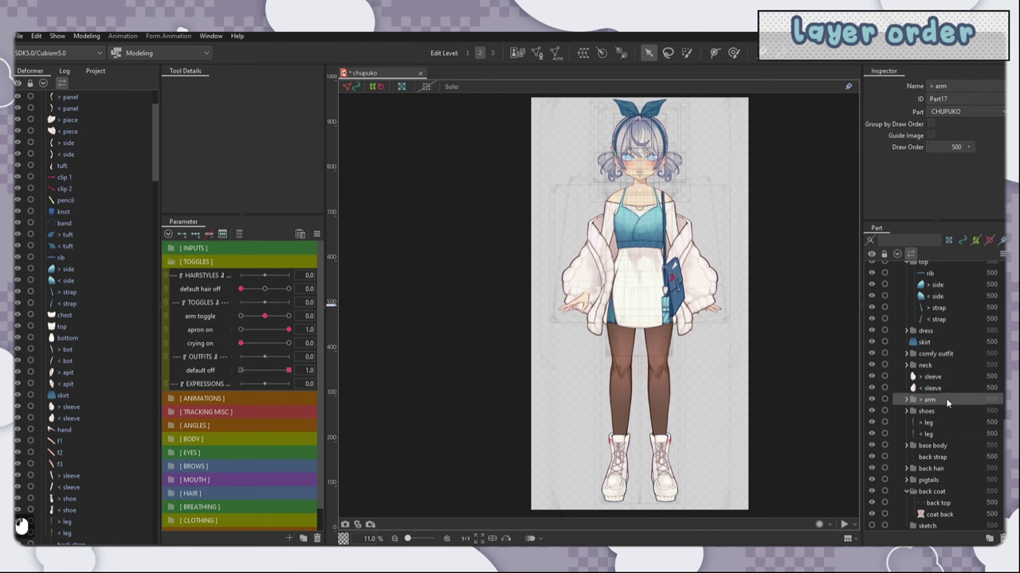
scroll(946, 398, up, 5)
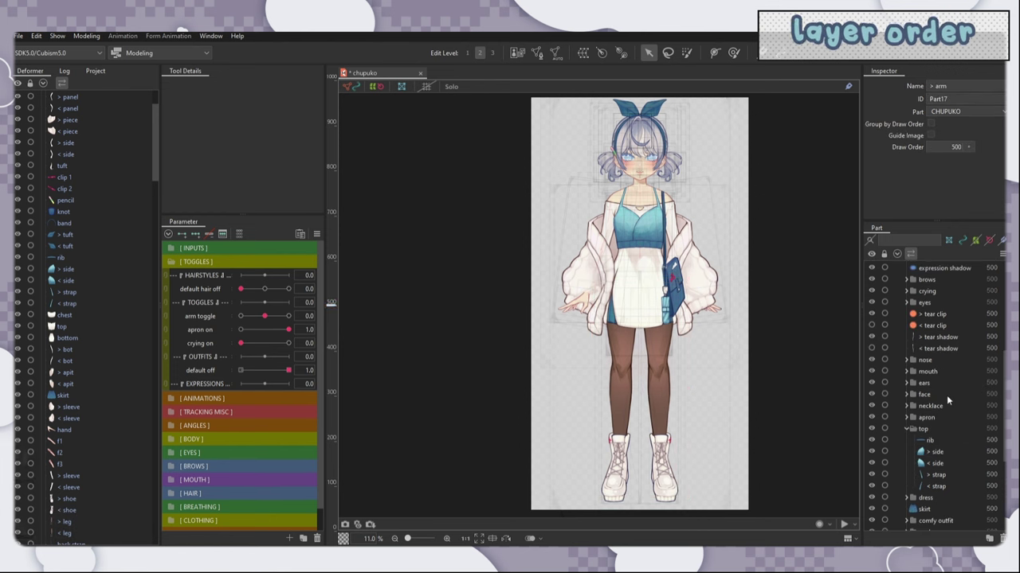
scroll(948, 394, up, 7)
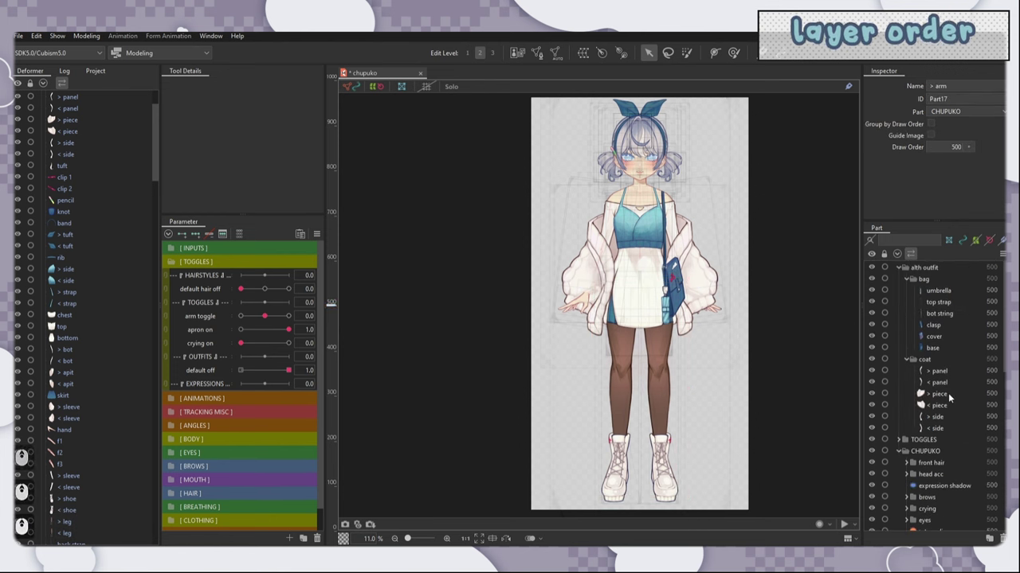
scroll(537, 256, up, 4)
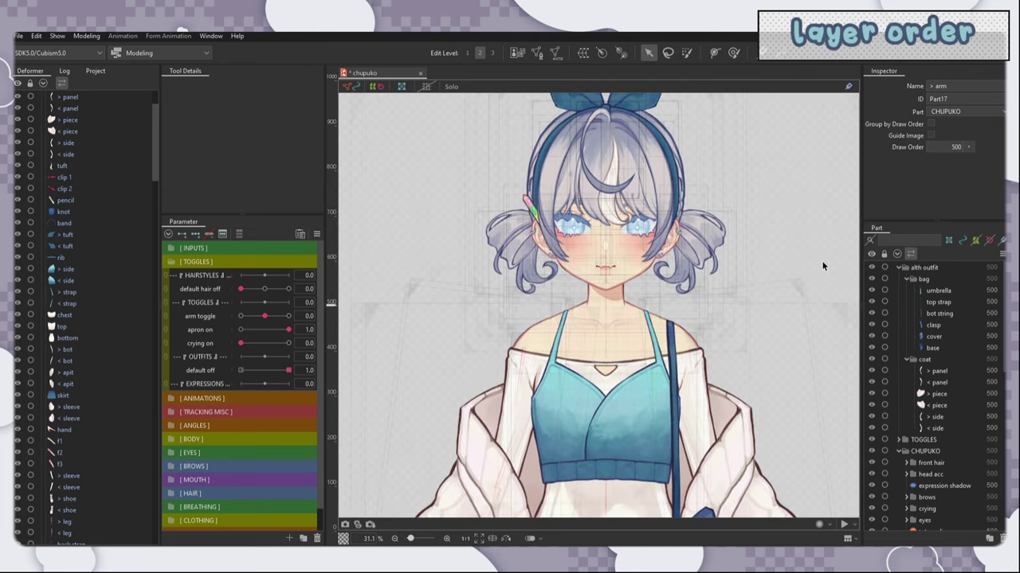
Step: Save the chupuko model and look up the Open Auto Backup Folder command
key(ctrl+s)
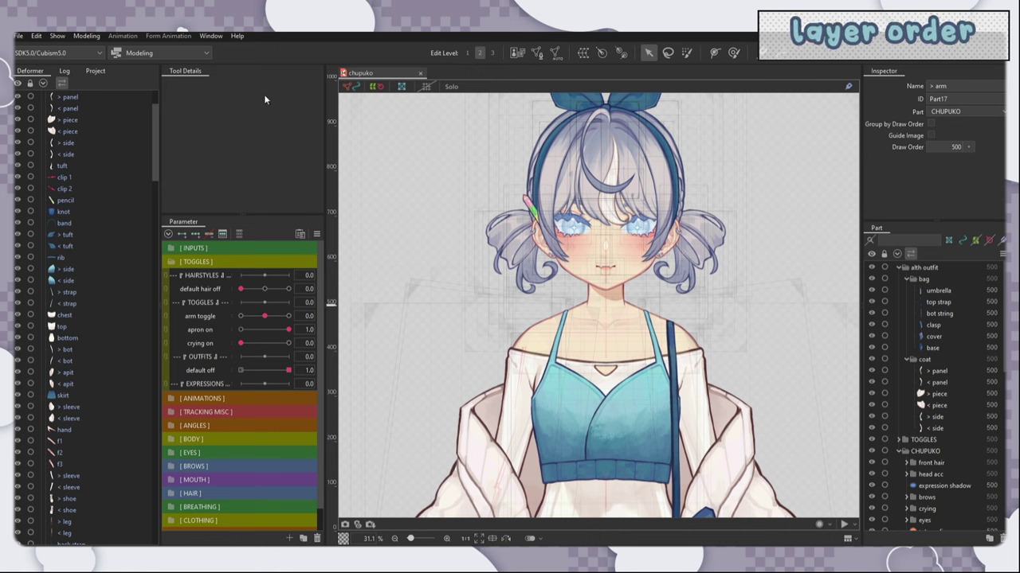
click(237, 36)
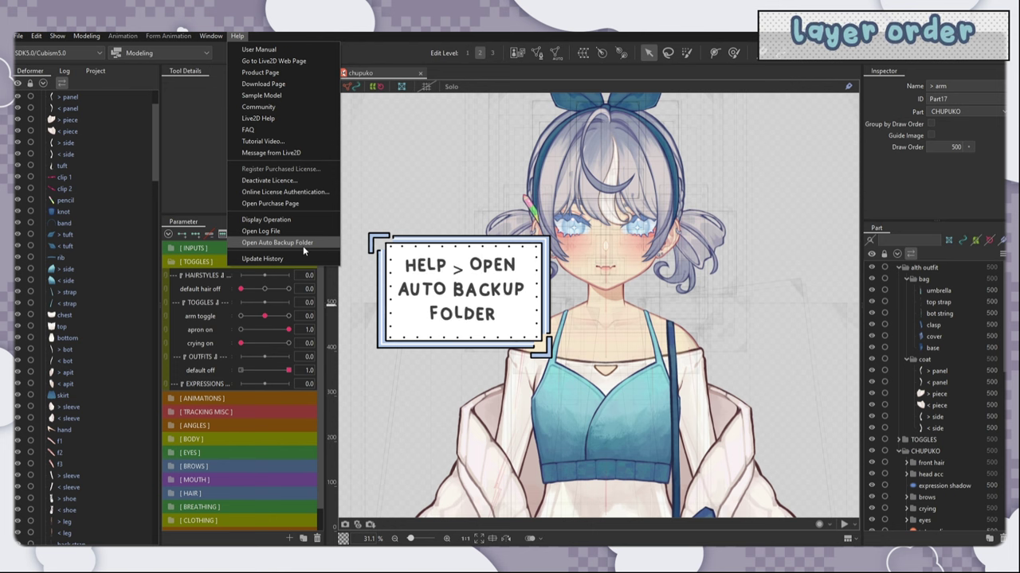
click(747, 300)
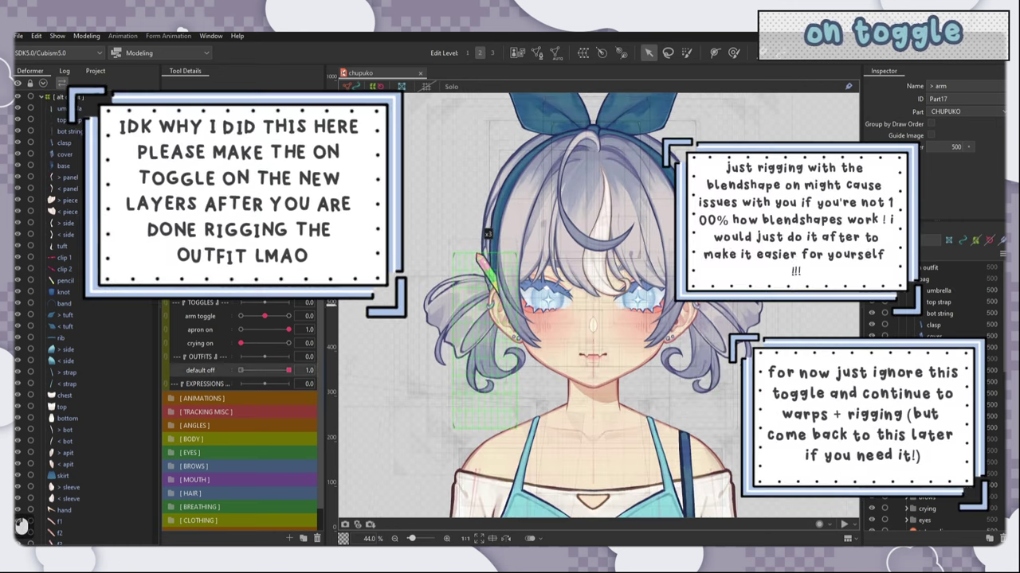
Step: Create a blend shape parameter named "alt outfit on" with a range of 0.0 to 1.0
click(289, 538)
text(alt outfit on)
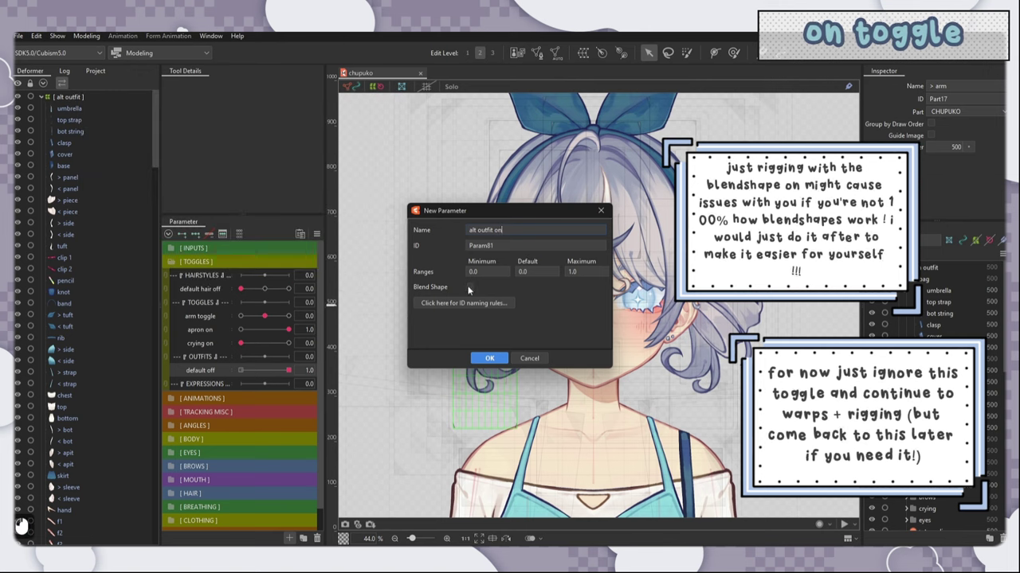
click(489, 358)
Step: Select all layers in the alt outfit deformer from umbrella to coat back and add two keys on the alt outfit on parameter
scroll(88, 357, down, 2)
scroll(88, 358, down, 6)
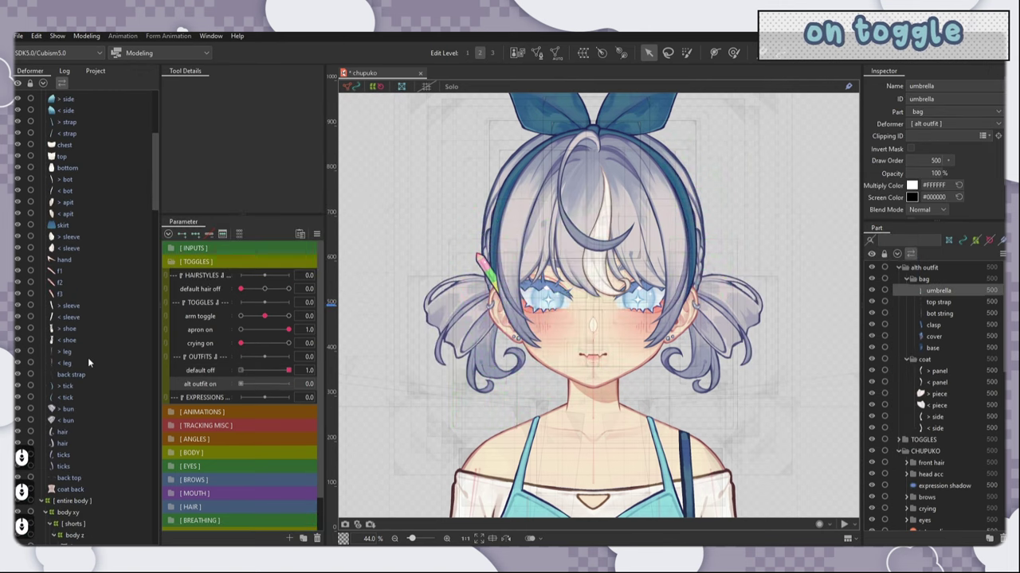
shift+click(78, 407)
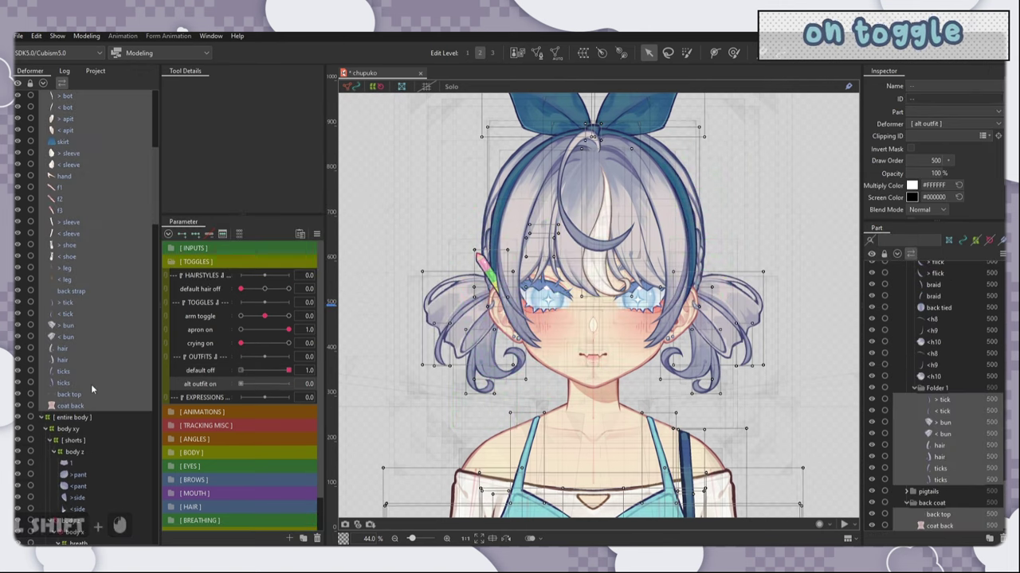
scroll(92, 358, up, 7)
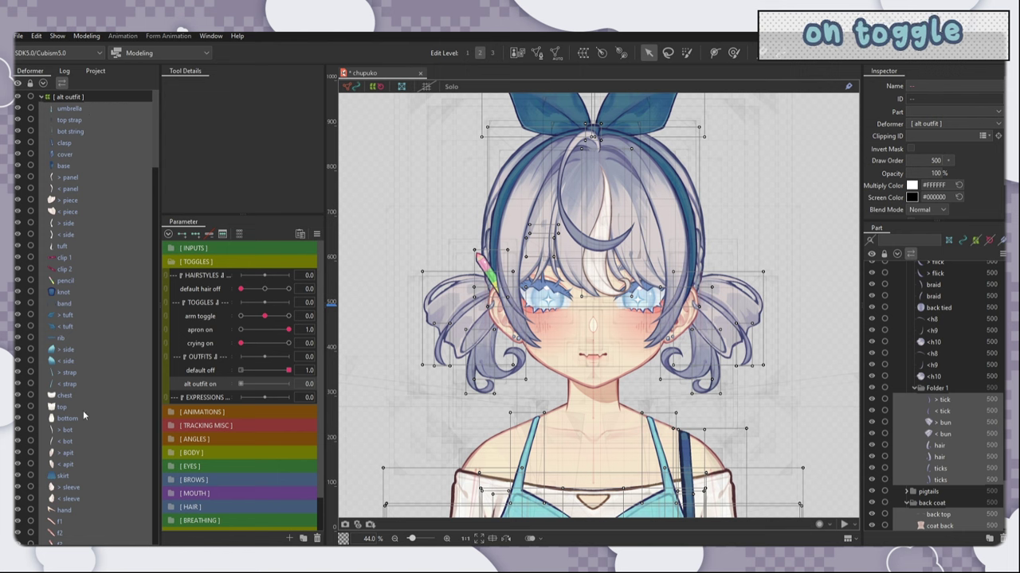
click(181, 233)
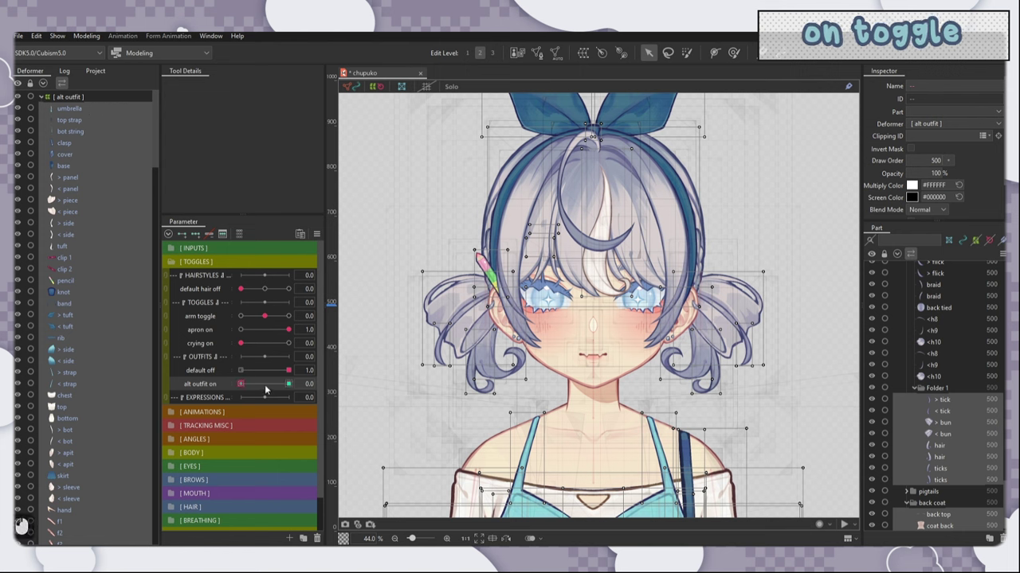
Step: Set the selected outfit layers' opacity to 0% at the 0.0 key of alt outfit on
click(929, 174)
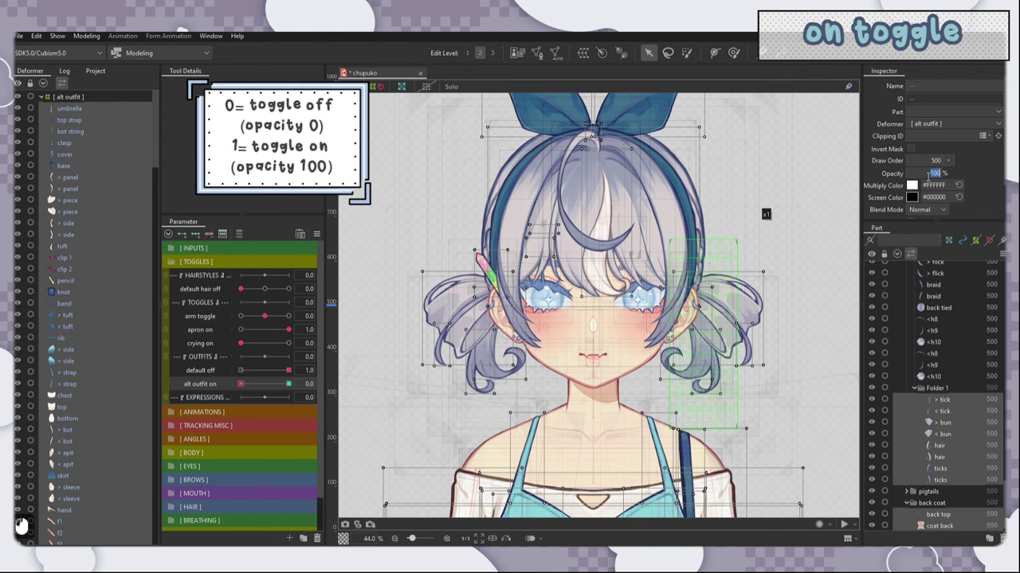
text(0)
key(Return)
Step: Edit the alt outfit on parameter to have a default value of 1
click(207, 388)
right_click(210, 389)
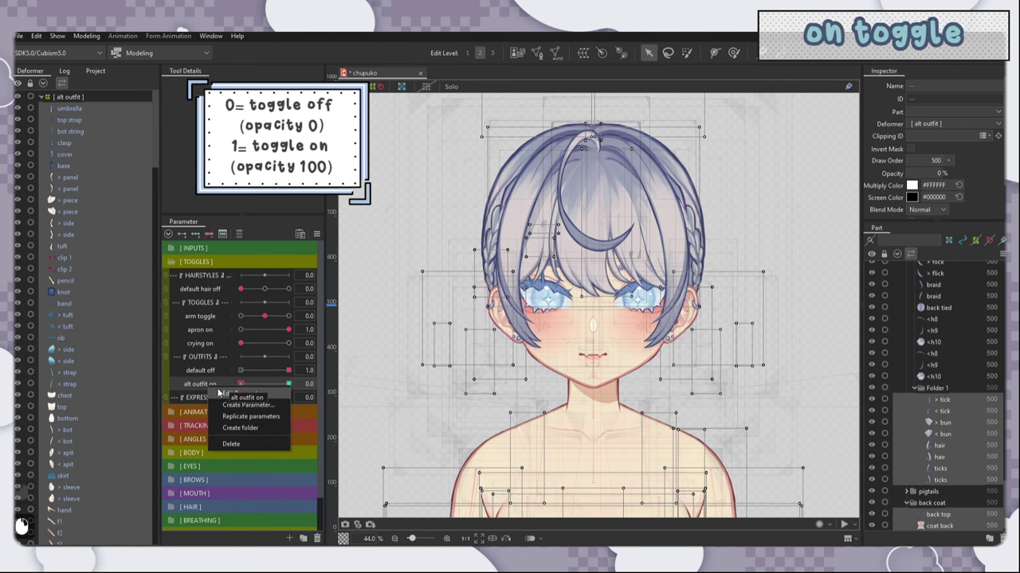
click(233, 396)
double_click(534, 271)
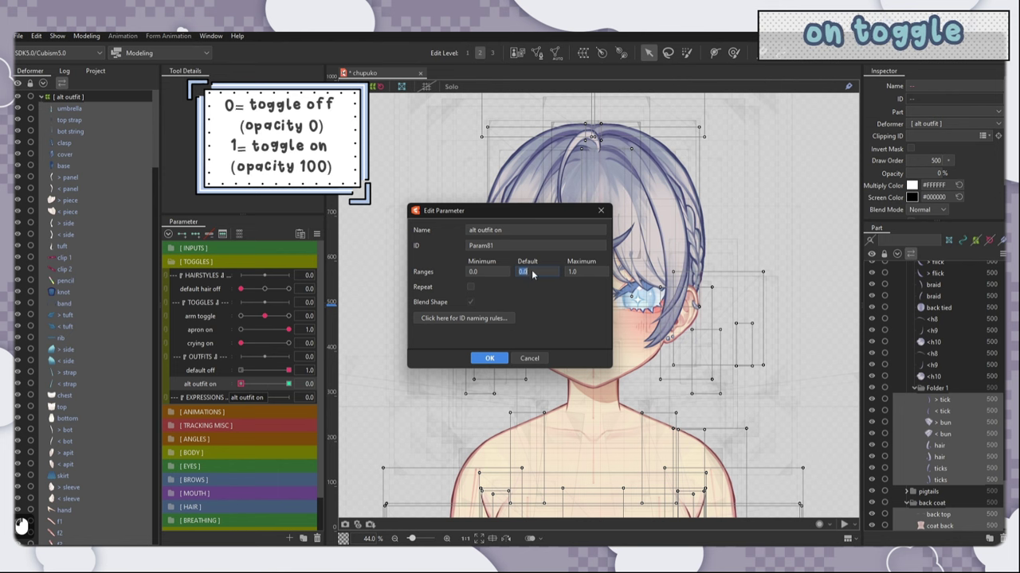
text(1)
click(484, 359)
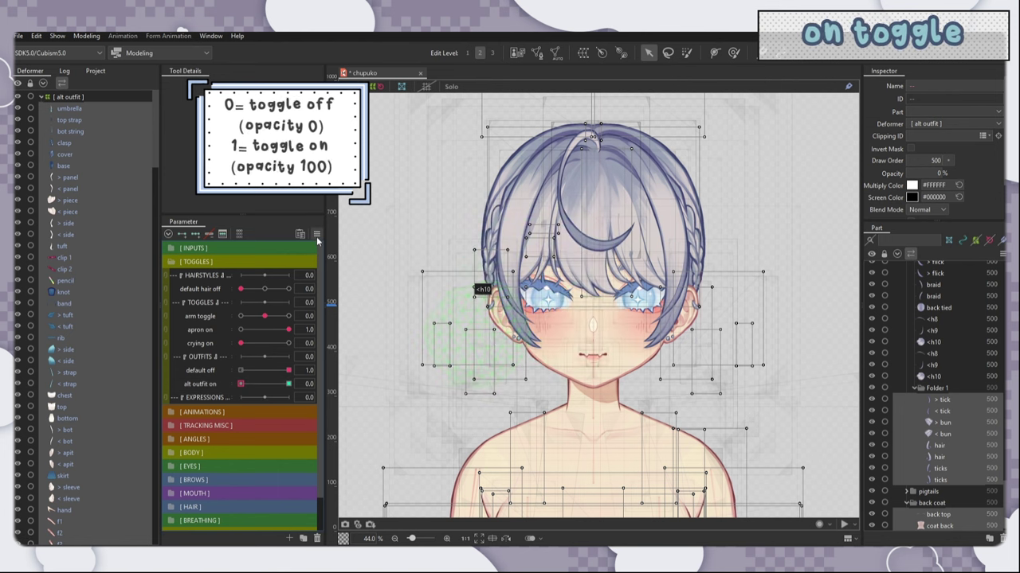
Step: Reset the parameters to their default values and toggle Lock Default Form
click(317, 234)
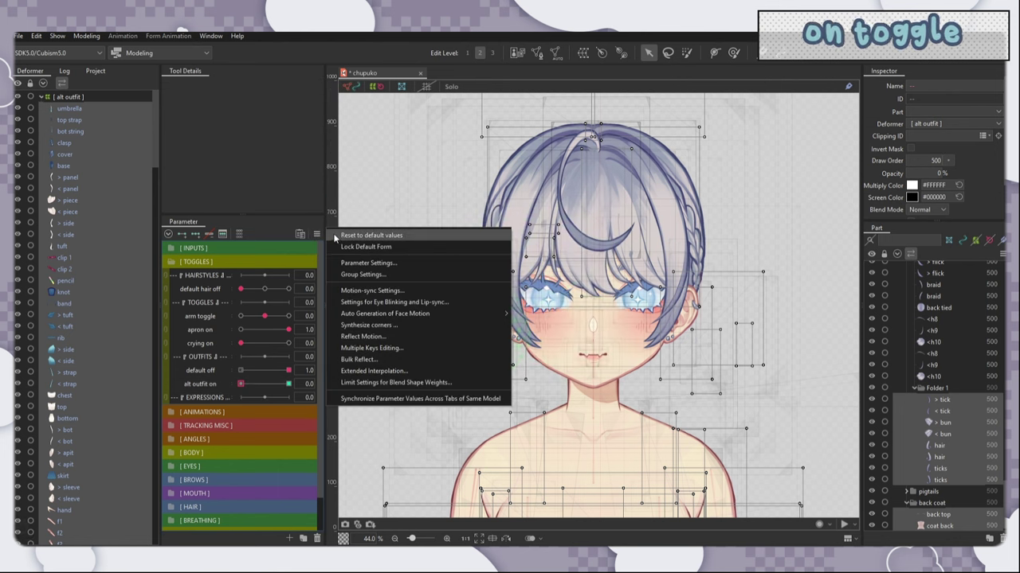
click(351, 235)
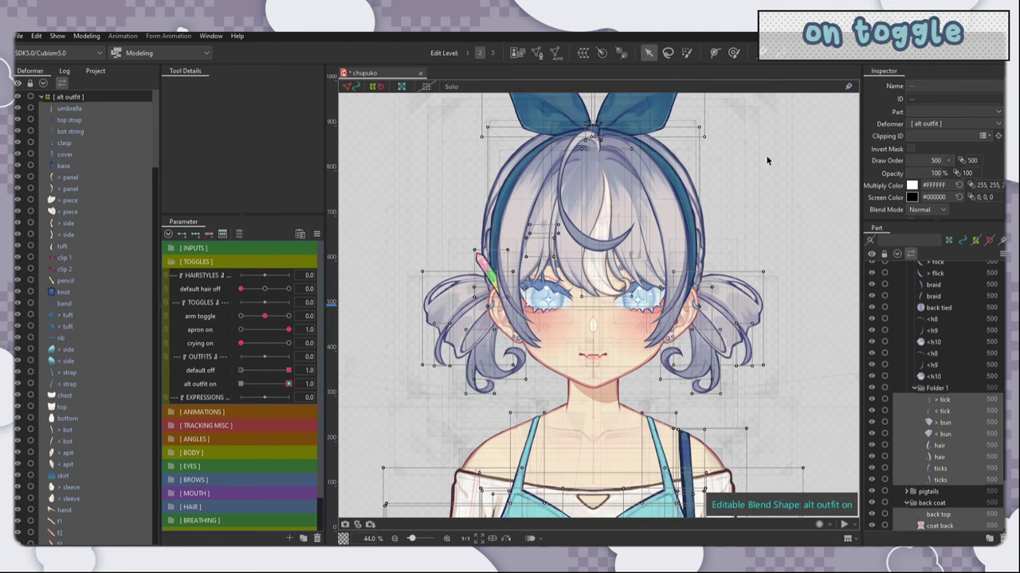
click(316, 234)
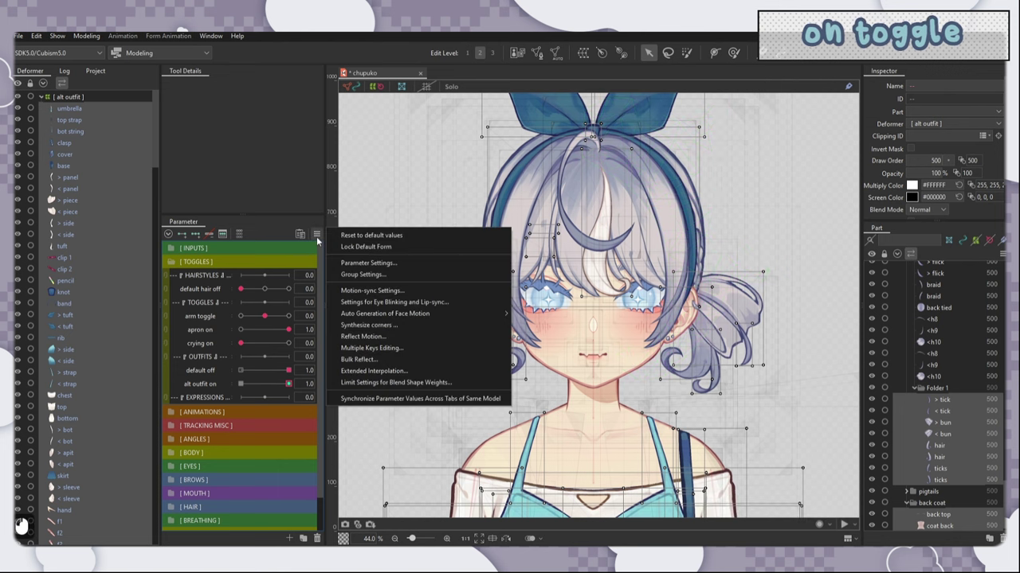
click(412, 250)
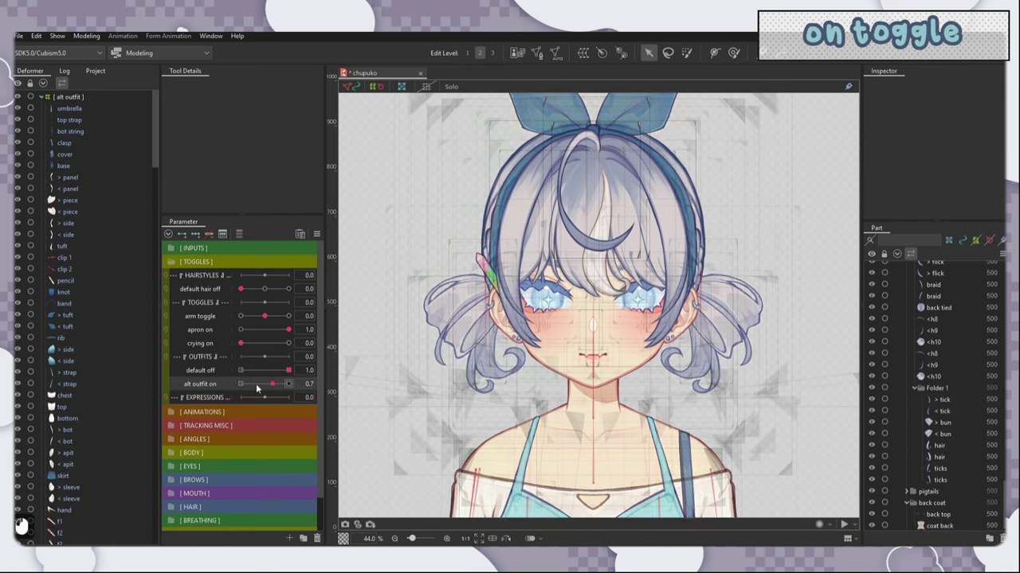
Step: Test the alt outfit on toggle by sliding it between 0.0 and 1.0, ending at 1.0
drag(288, 384, 327, 379)
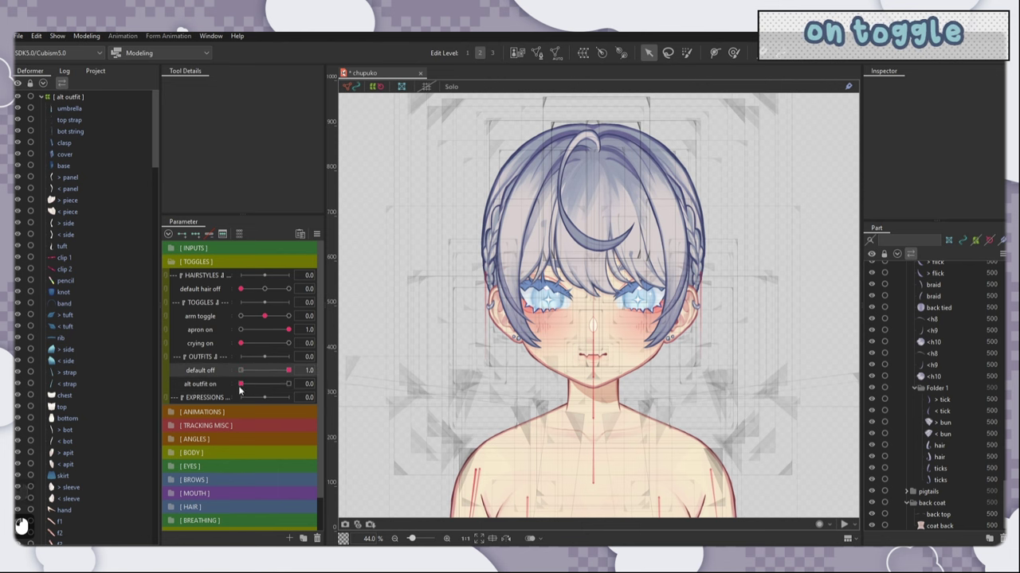
drag(240, 384, 351, 381)
click(290, 329)
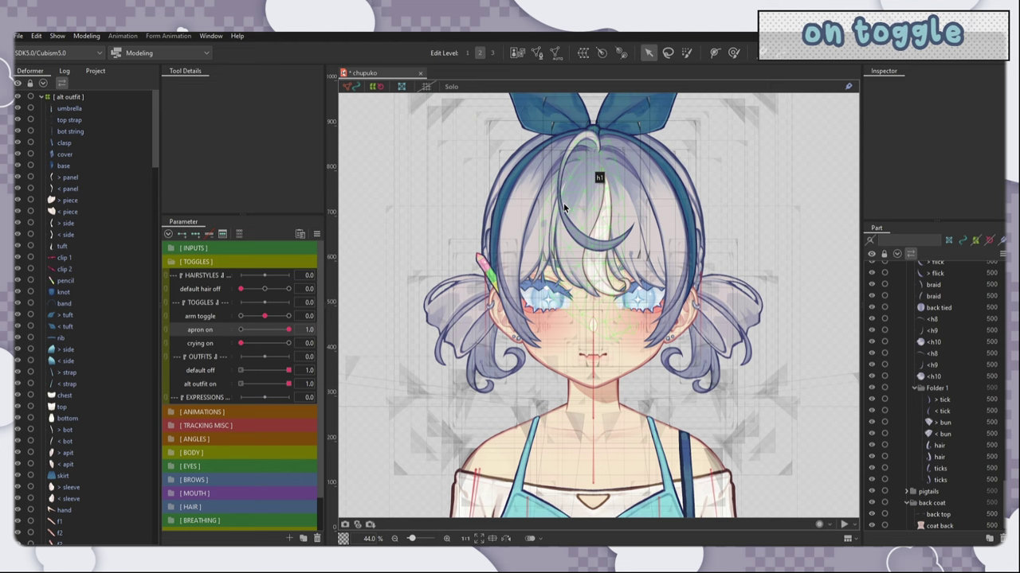
Step: Select the new tuft layer from the overlapping objects in the front hair, inspect its placement, and clear the selection
click(113, 109)
click(113, 109)
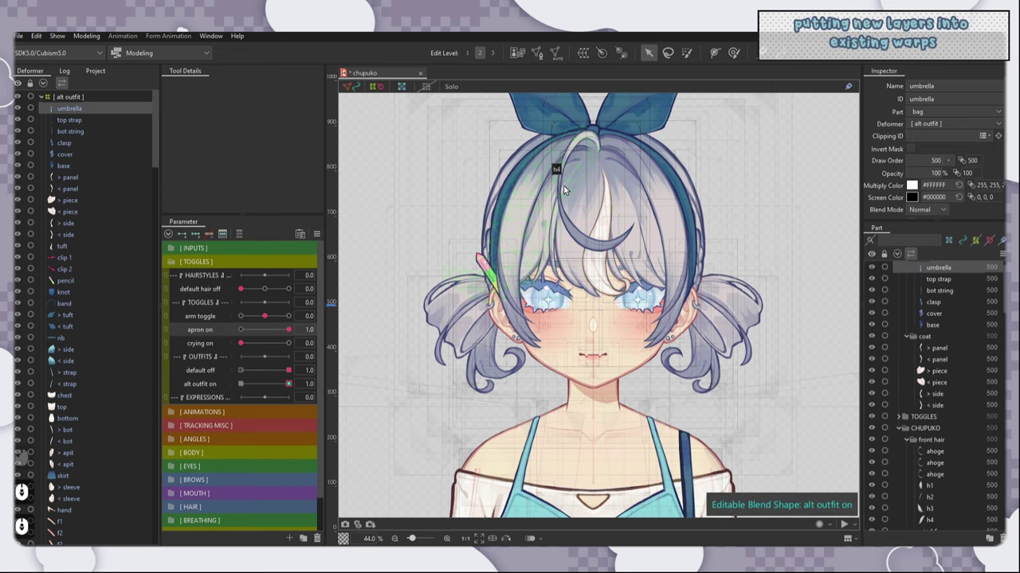
scroll(549, 164, down, 5)
scroll(569, 271, up, 5)
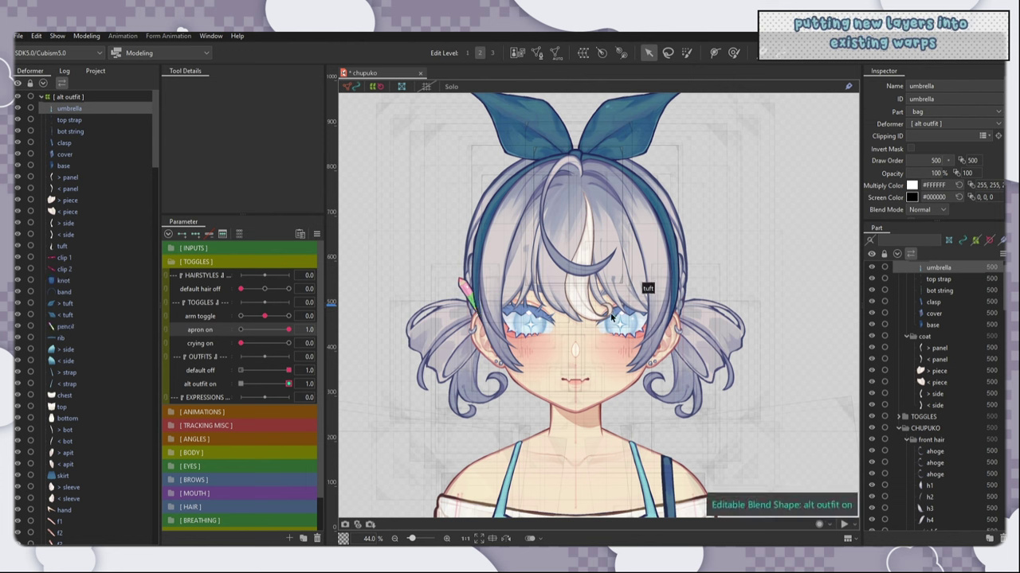
right_click(579, 301)
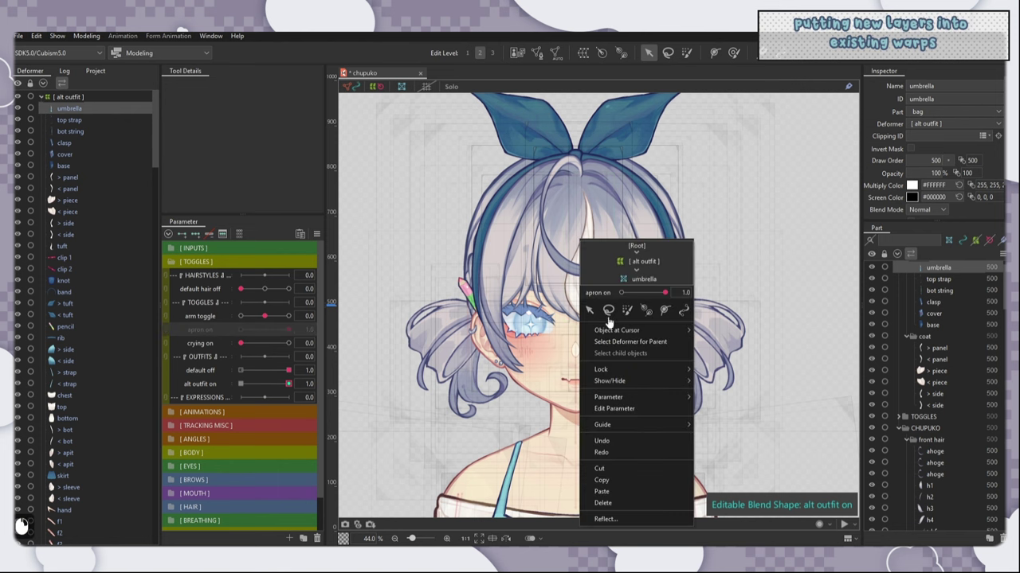
mouse_move(613, 330)
click(719, 356)
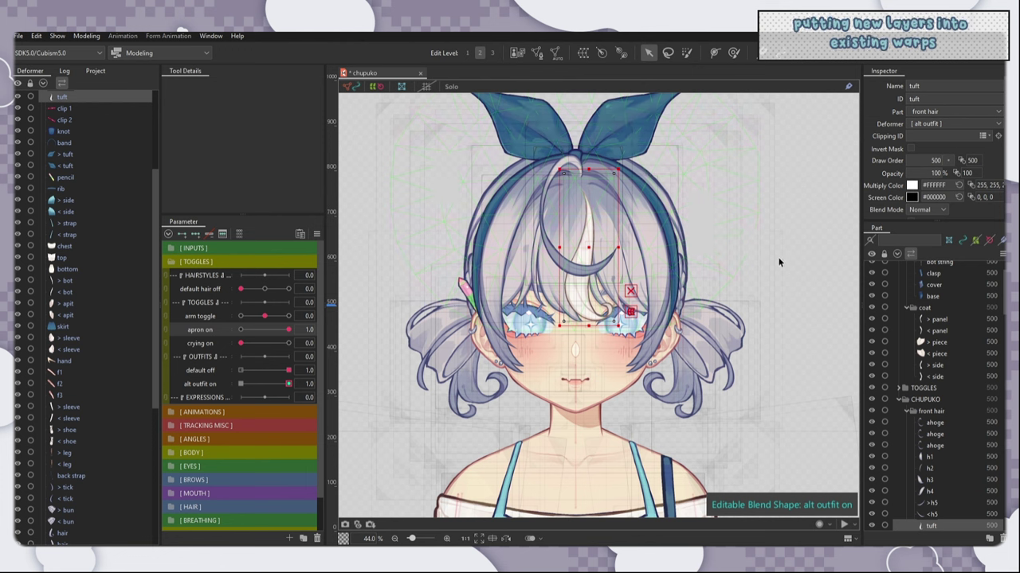
click(608, 230)
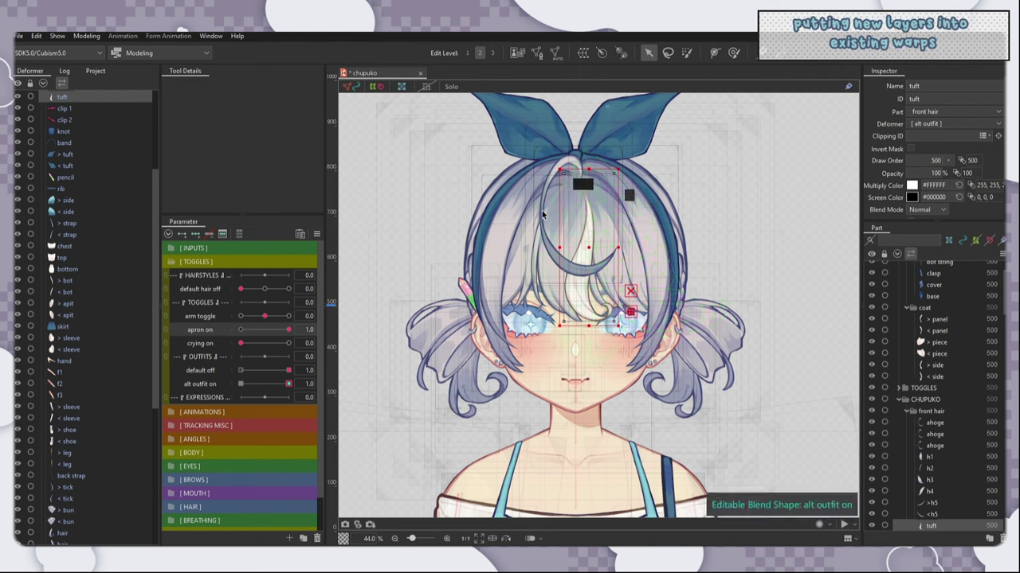
click(718, 225)
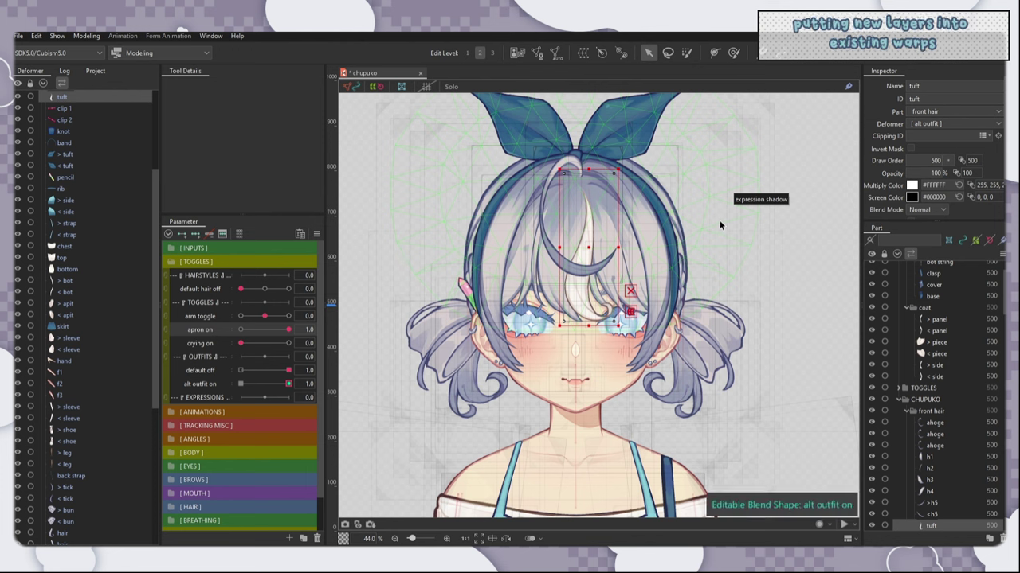
click(792, 255)
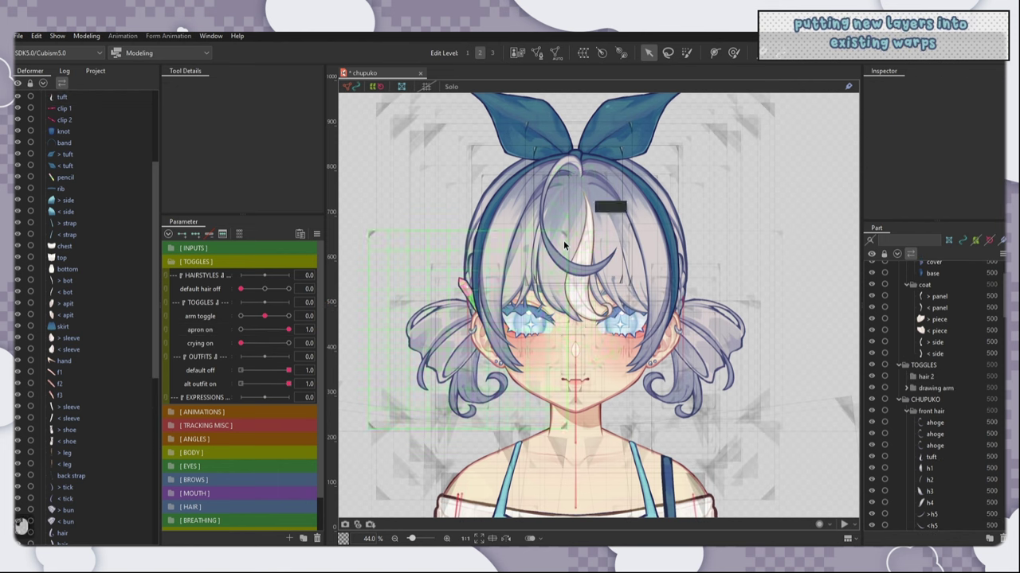
Step: Select the rigged strand h3 from the overlapping front hair objects and locate it under its x3 warp in the deformer hierarchy
right_click(563, 242)
mouse_move(629, 274)
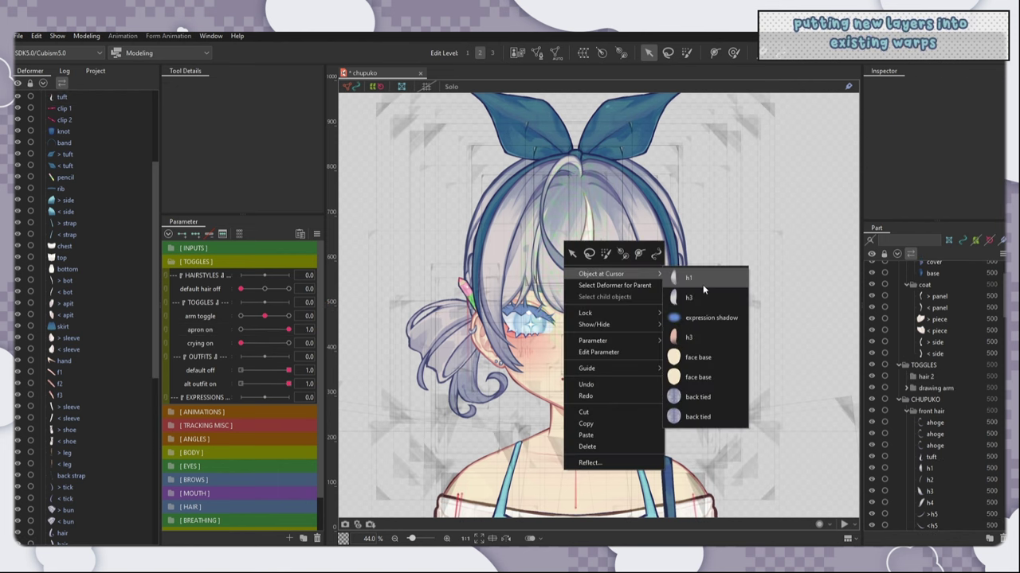
click(704, 283)
key(ctrl+z)
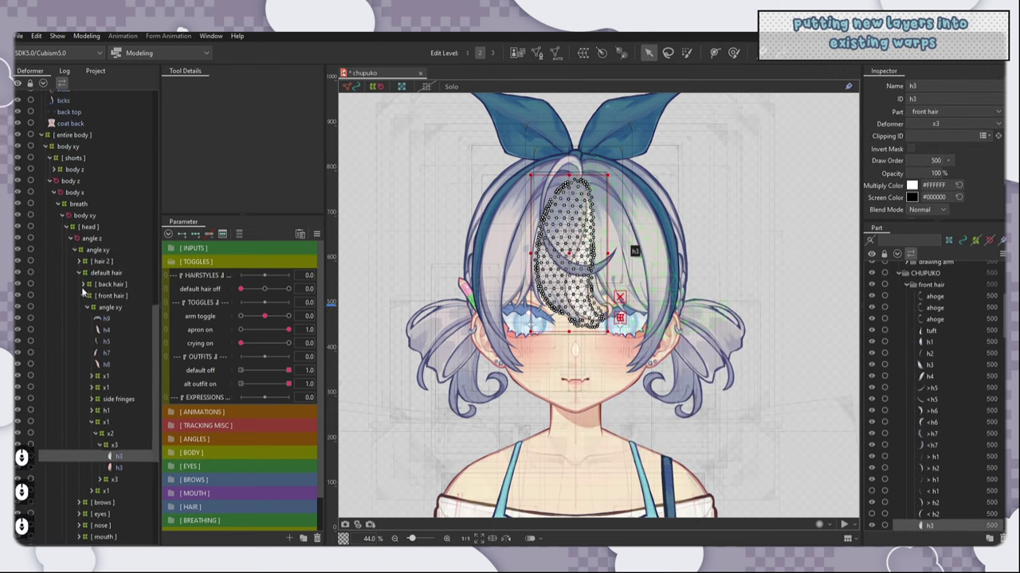
scroll(92, 271, down, 3)
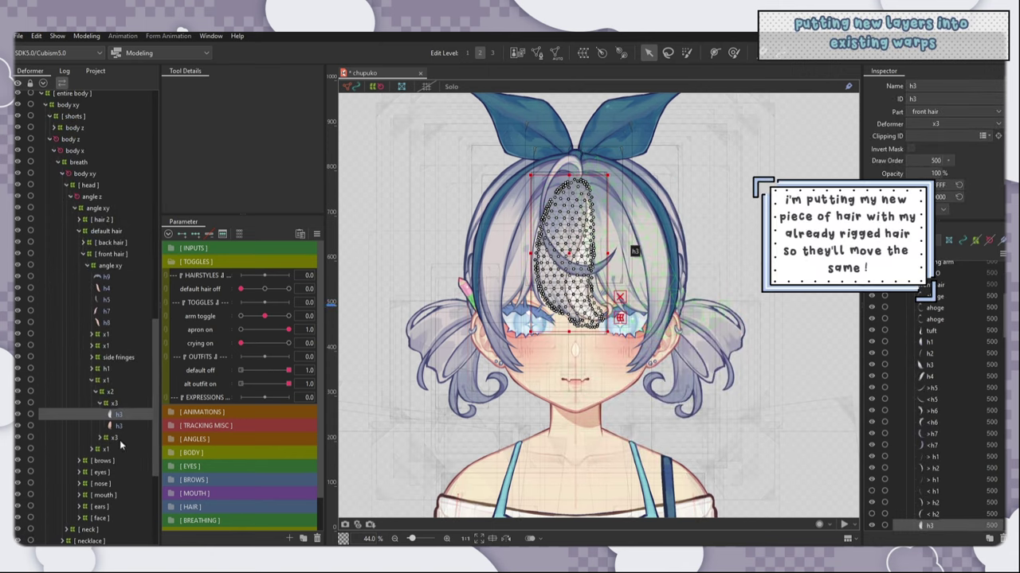
scroll(116, 415, up, 7)
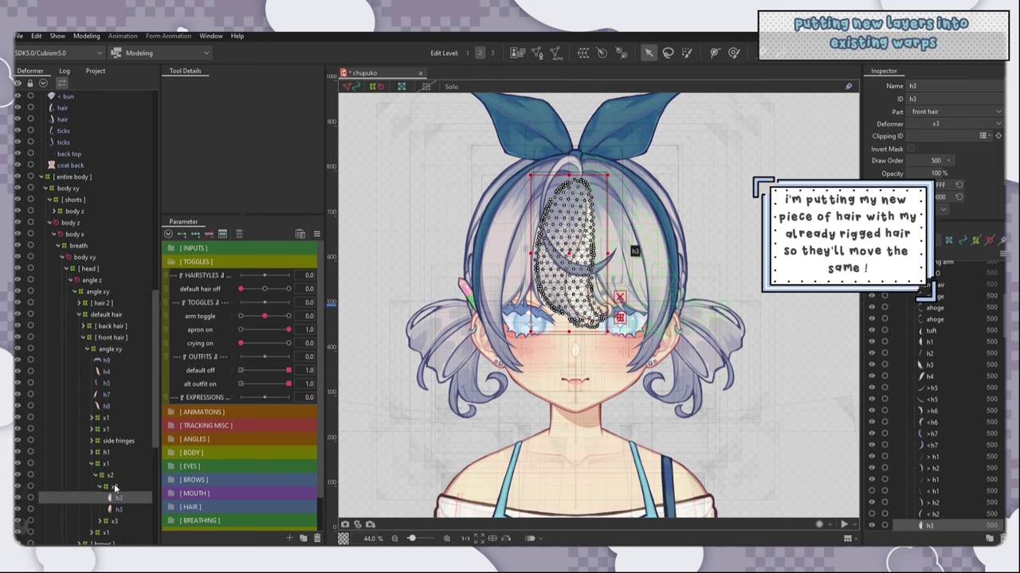
Step: Select the new tuft layer from the overlapping front hair objects and generate its mesh automatically from a preset
right_click(580, 317)
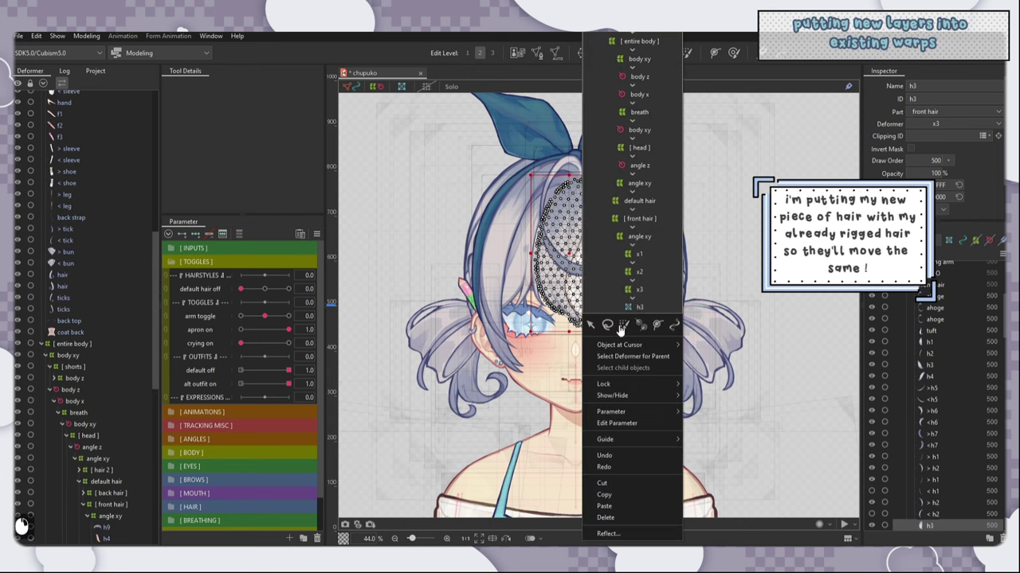
mouse_move(637, 345)
click(700, 352)
click(556, 53)
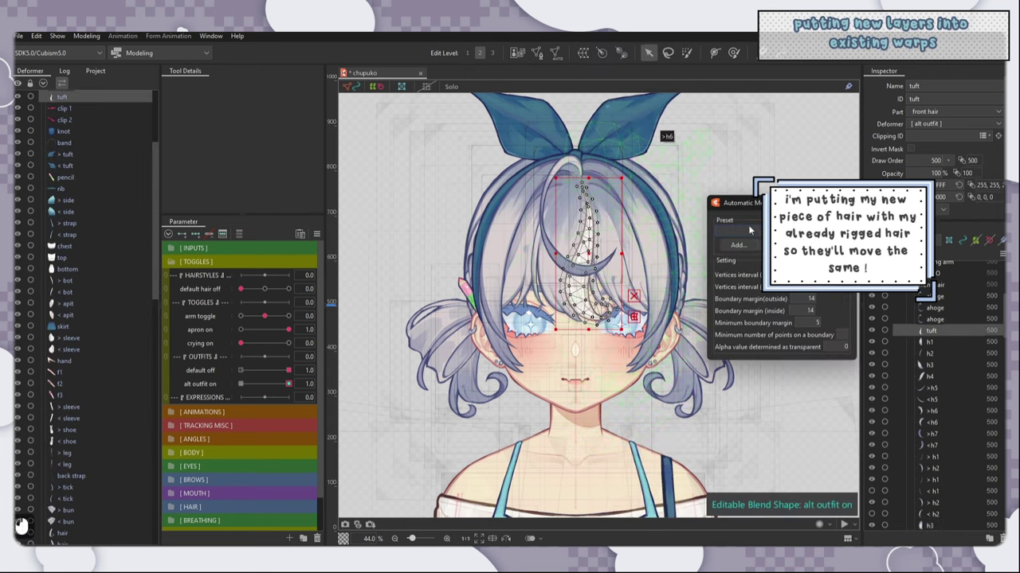
click(749, 231)
click(749, 263)
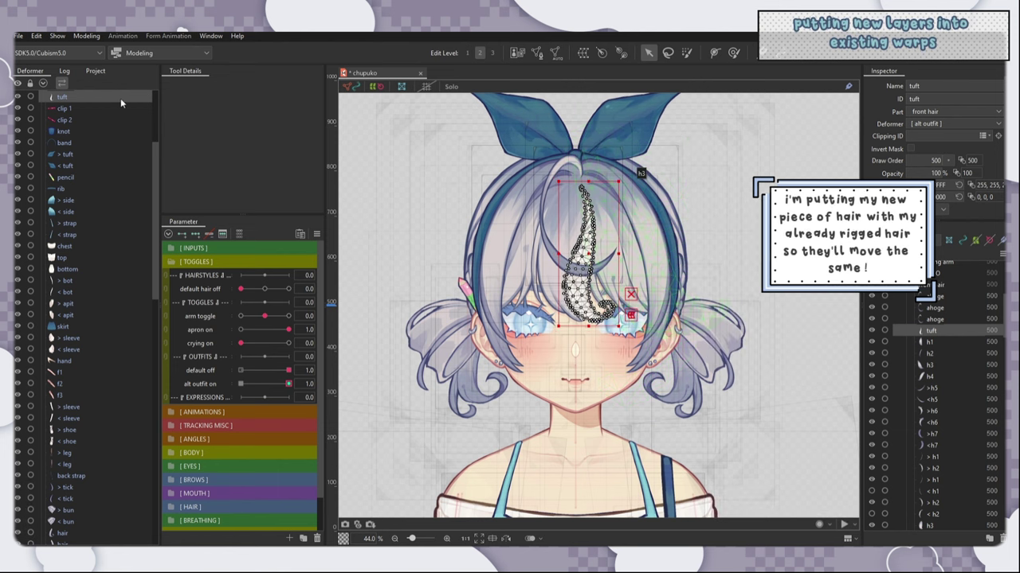
Step: Move the tuft layer out of [ alt outfit ] into the x3 warp deformer that holds the rigged h3 strands
scroll(120, 269, down, 8)
drag(121, 98, 111, 413)
scroll(117, 294, down, 6)
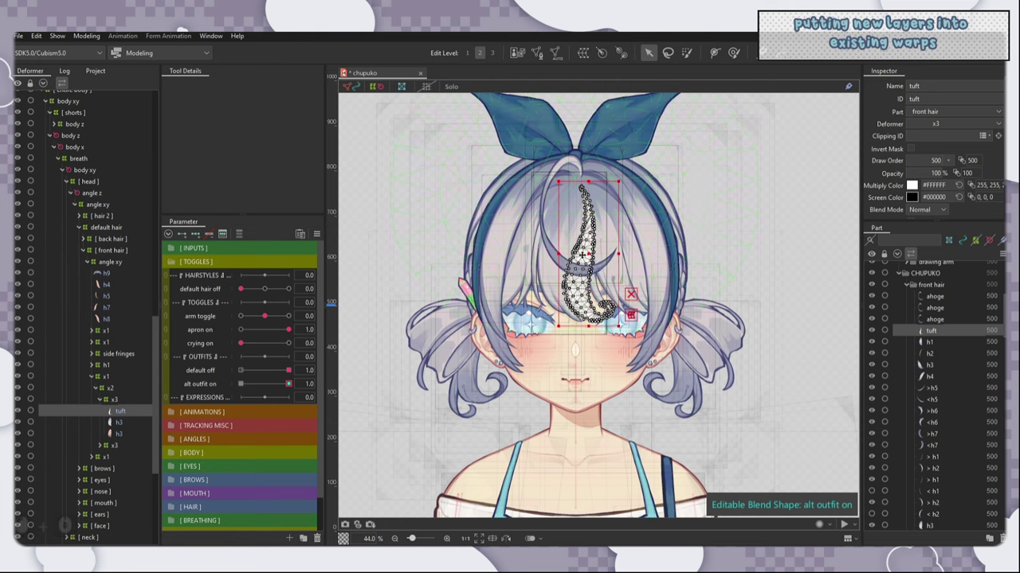
Step: Open the physics settings and move the head in the preview to examine how the tuft follows the hair up close
click(87, 36)
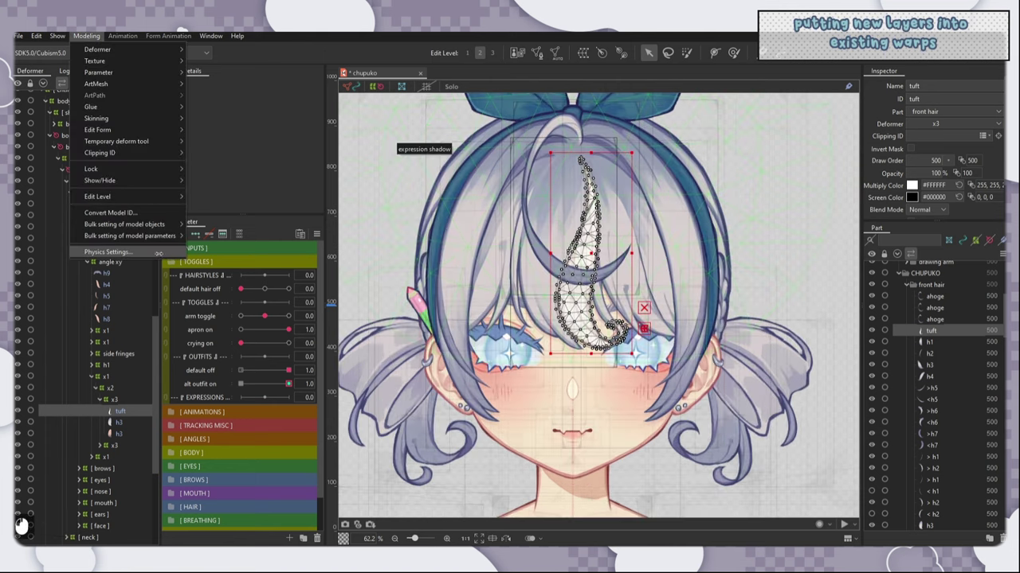
click(108, 252)
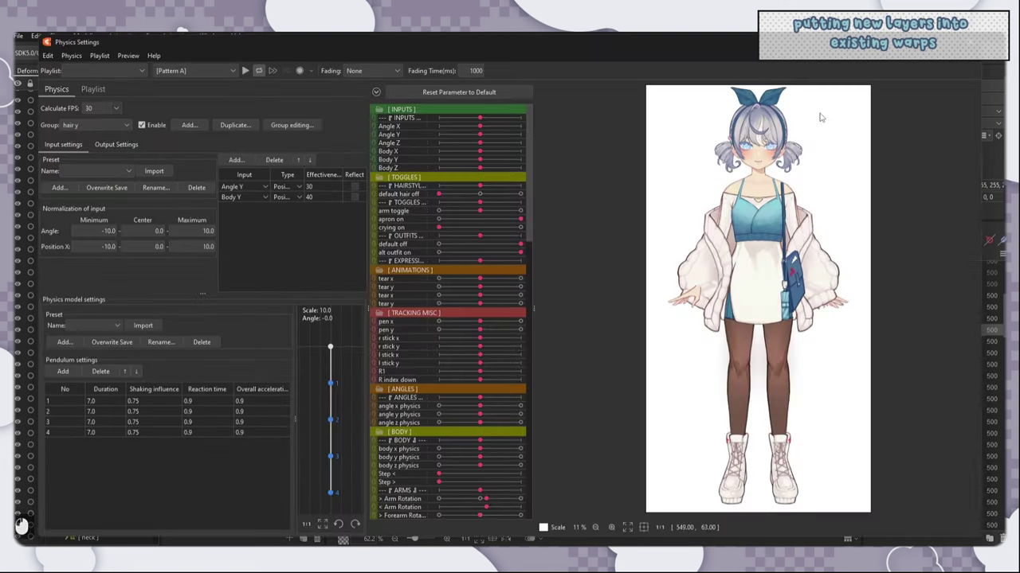
scroll(760, 375, up, 3)
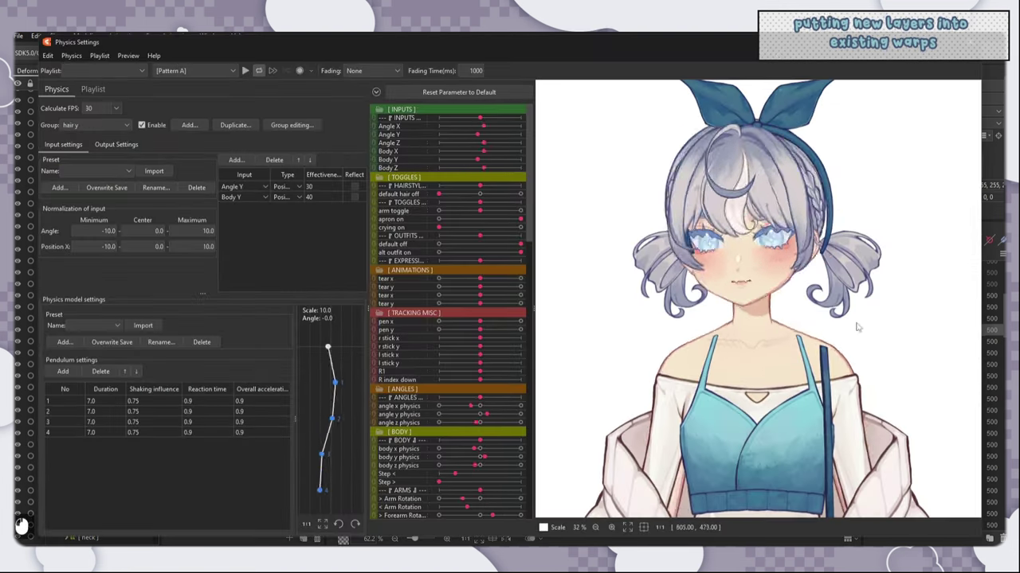
scroll(802, 199, up, 5)
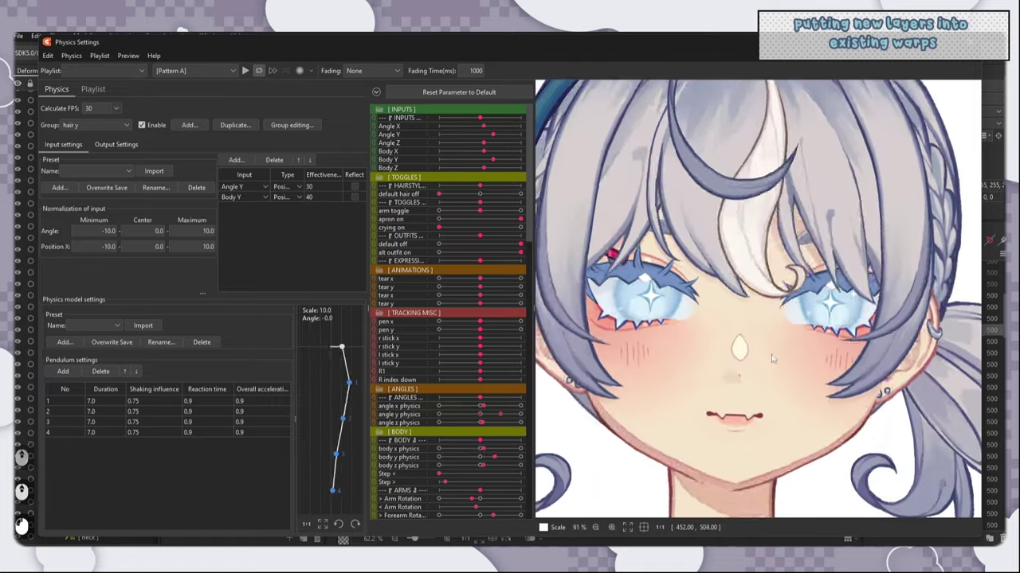
mouse_move(770, 320)
mouse_down()
mouse_move(771, 220)
mouse_move(764, 402)
mouse_move(784, 366)
mouse_move(764, 195)
mouse_move(725, 335)
mouse_move(764, 313)
mouse_move(788, 315)
mouse_up()
scroll(725, 333, down, 3)
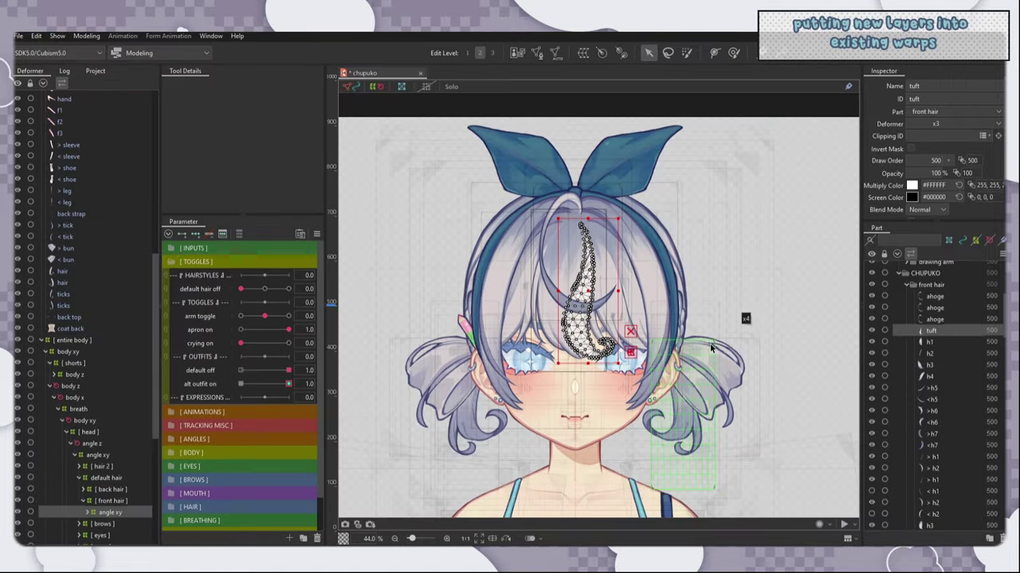
Step: Create a warp deformer named alt. head bow around the band and both bow tufts, and start automatic mesh generation for these layers
click(654, 156)
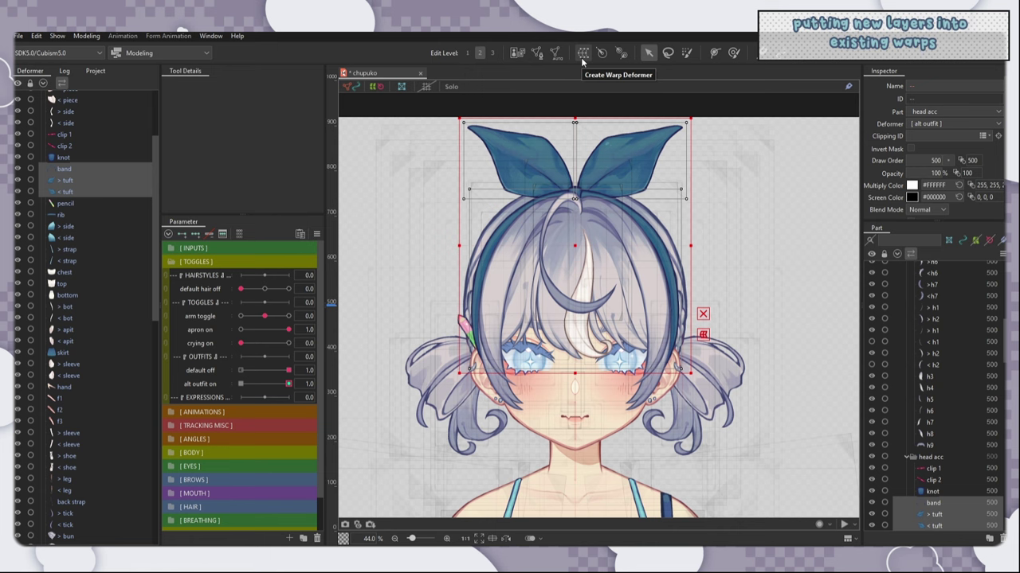
click(582, 56)
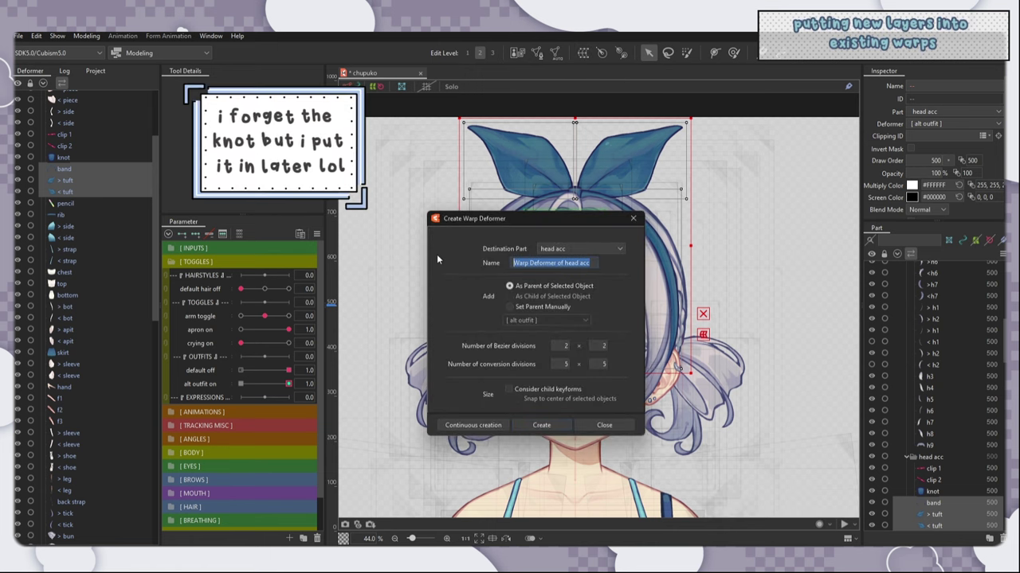
text(alt. head bow)
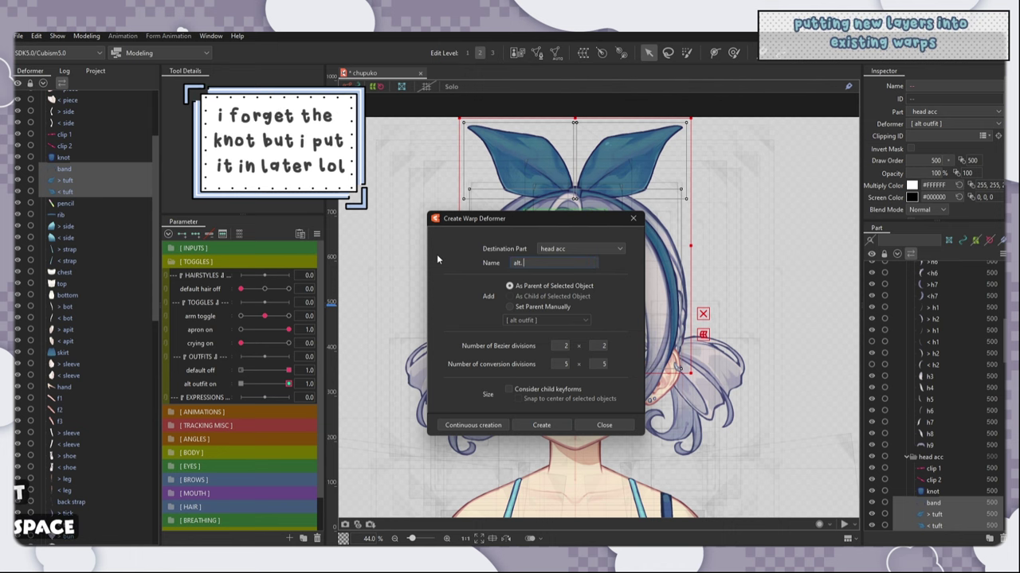
key(Return)
shift+click(75, 450)
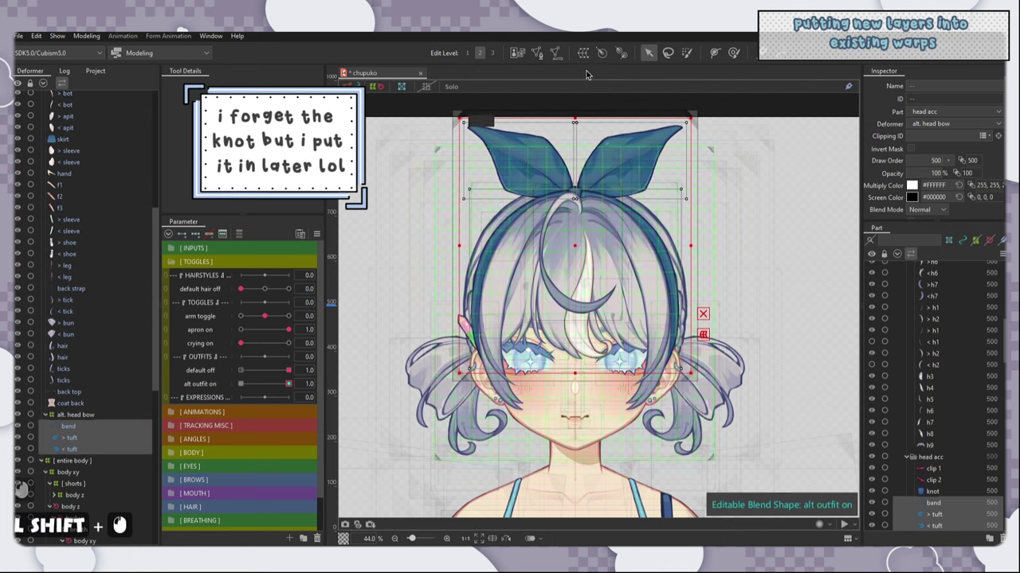
click(558, 53)
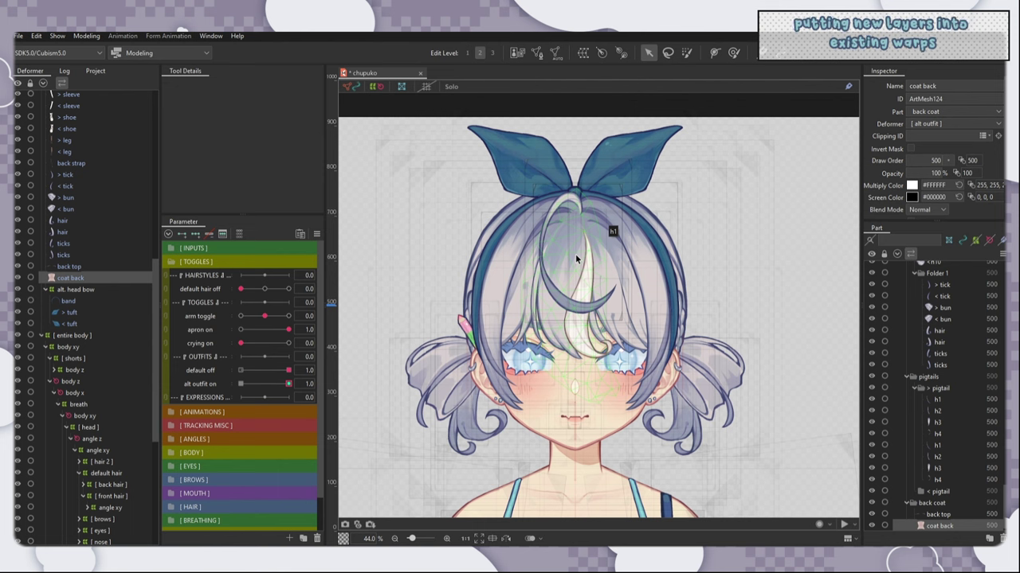
Step: Move the alt. head bow warp deformer into the angle xy deformer under [ head ] and angle z
click(94, 387)
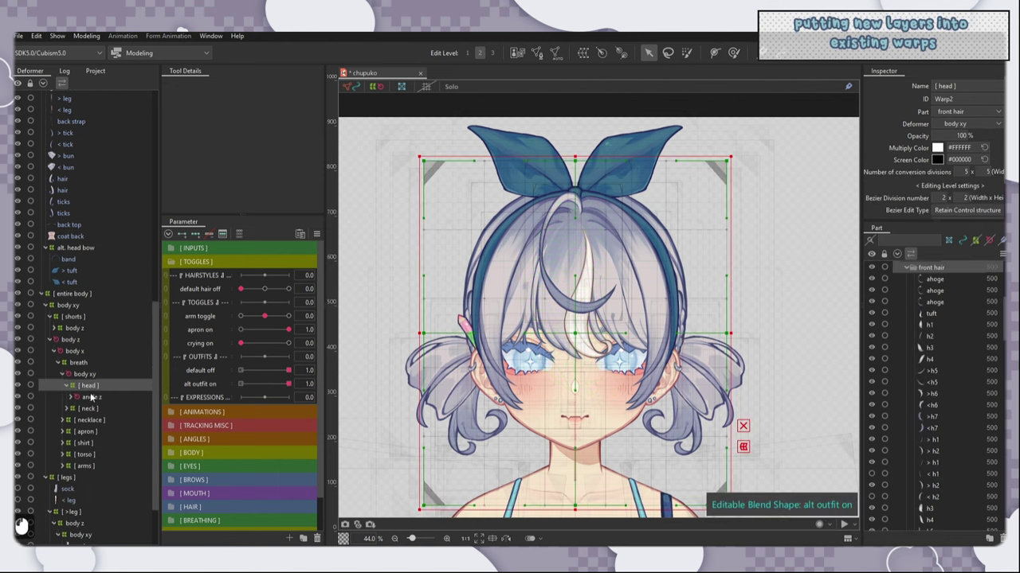
click(75, 248)
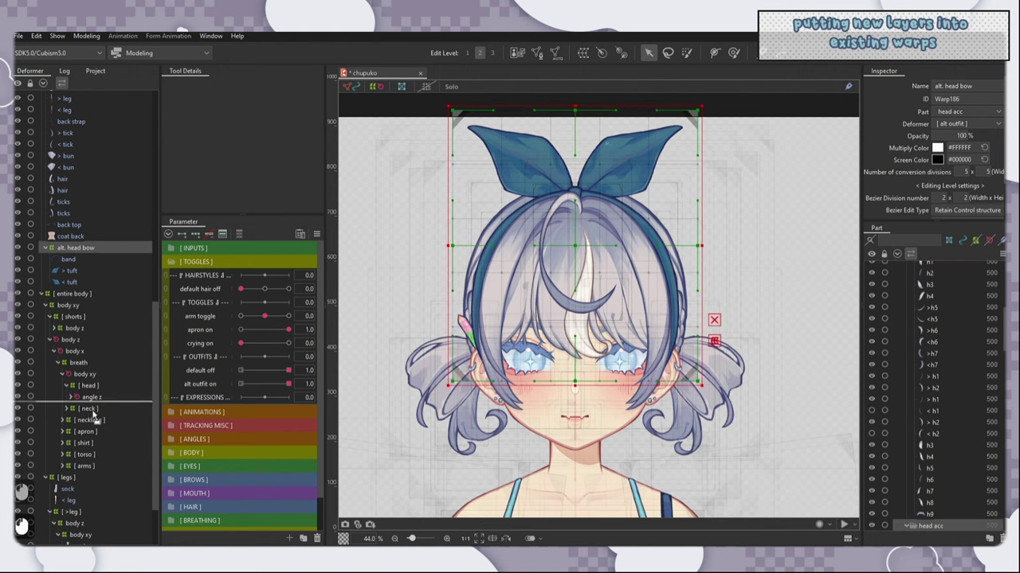
drag(88, 390, 88, 393)
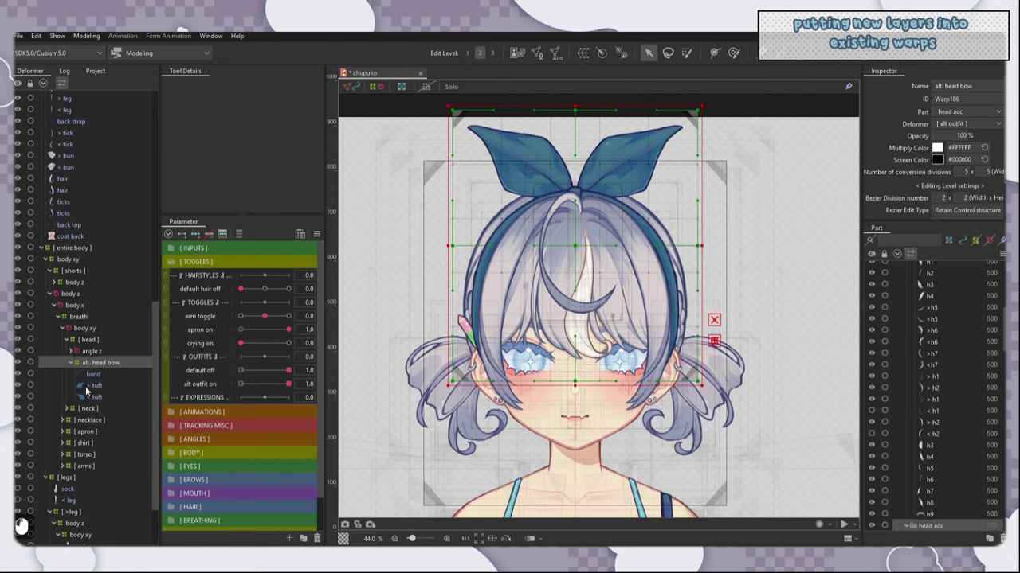
click(71, 354)
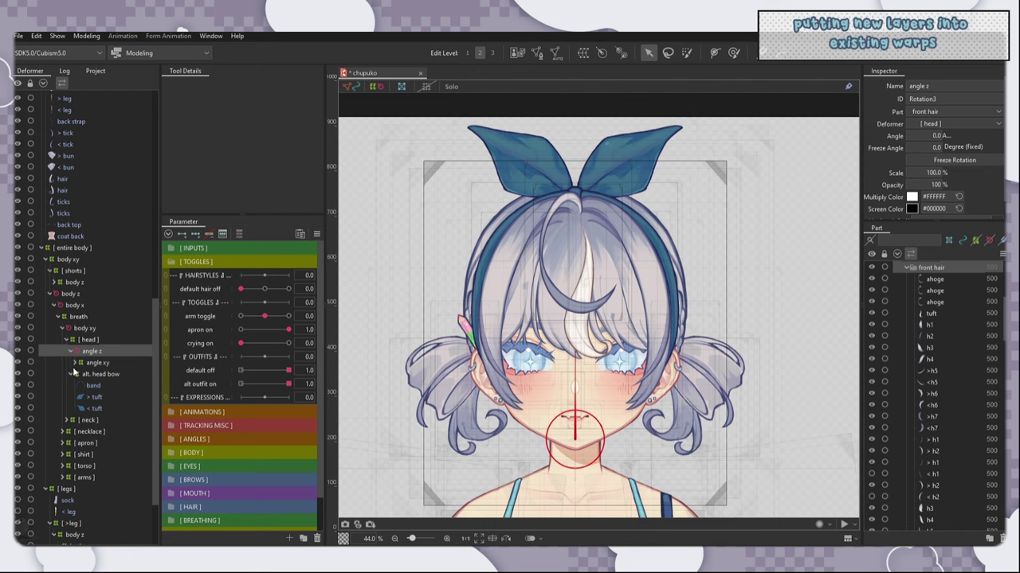
click(75, 363)
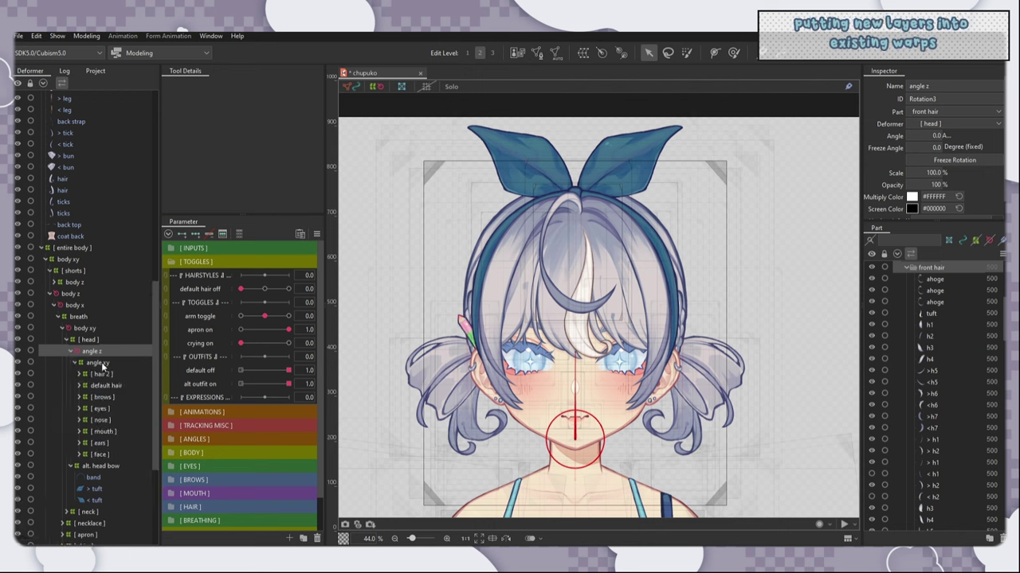
click(104, 466)
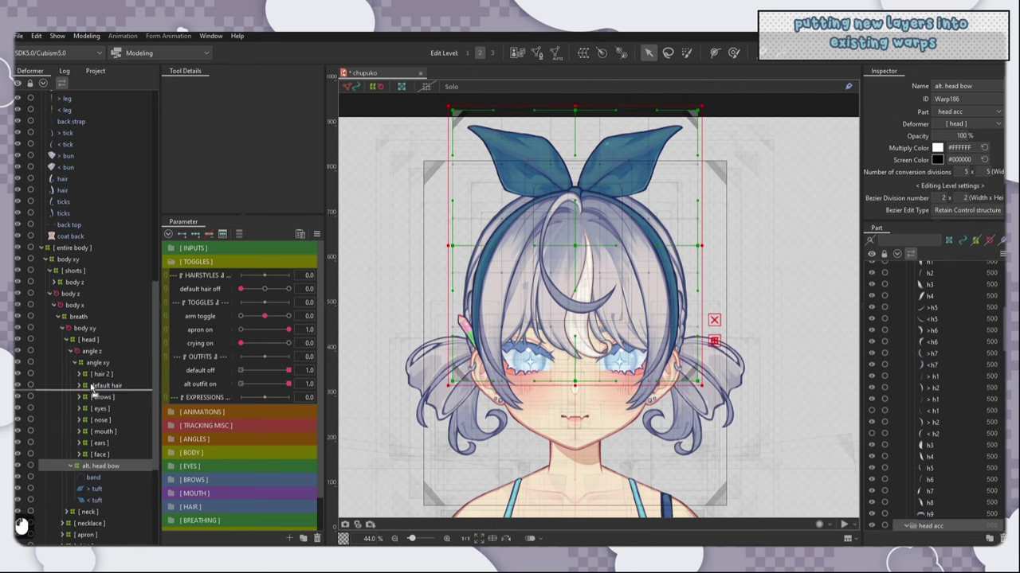
drag(93, 369, 93, 368)
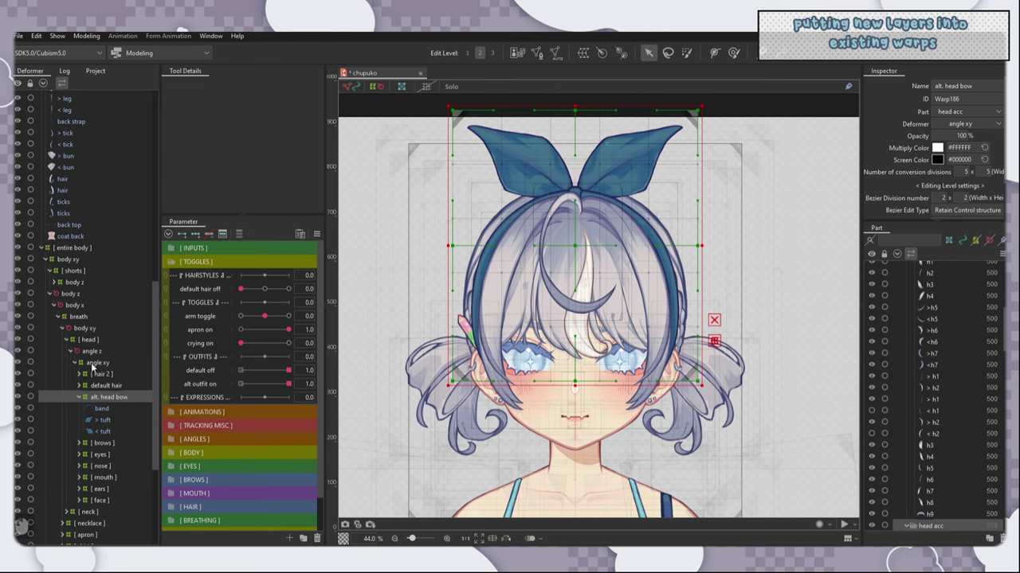
Step: Open the physics settings and move the head around in the preview to check how the head bow follows it
click(86, 36)
click(136, 253)
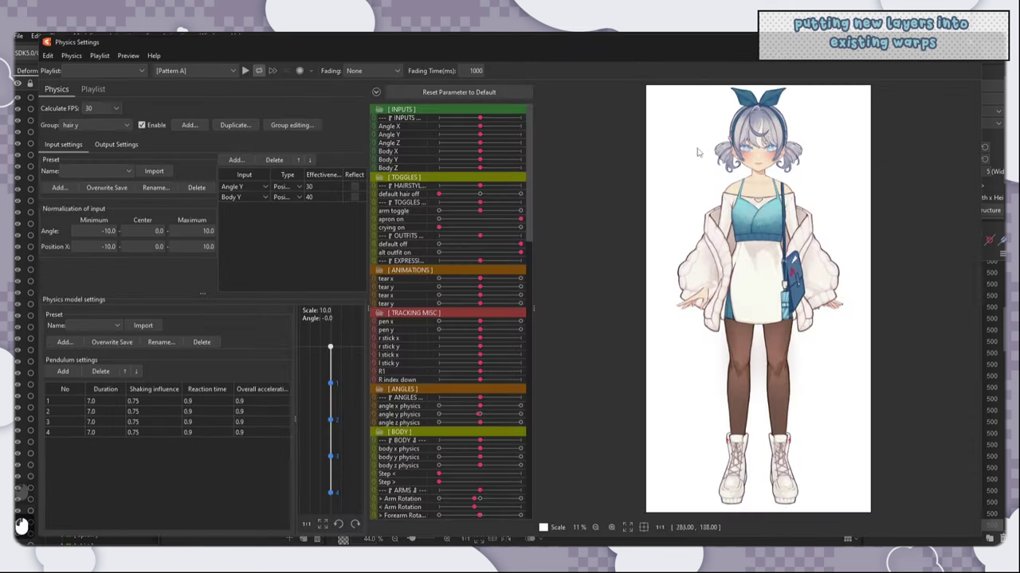
scroll(701, 147, up, 4)
drag(701, 151, 737, 176)
scroll(725, 136, down, 2)
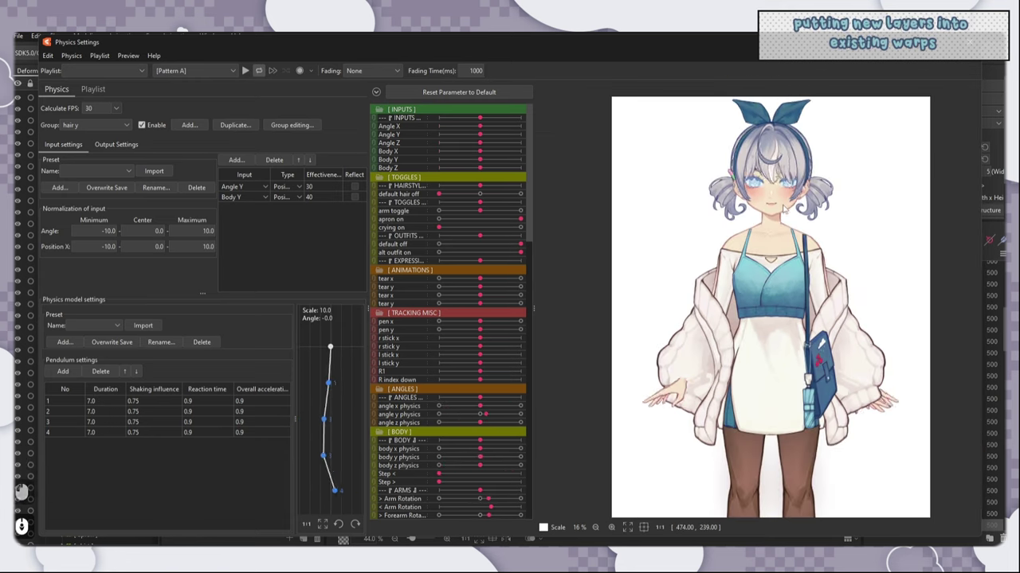
drag(718, 105, 877, 228)
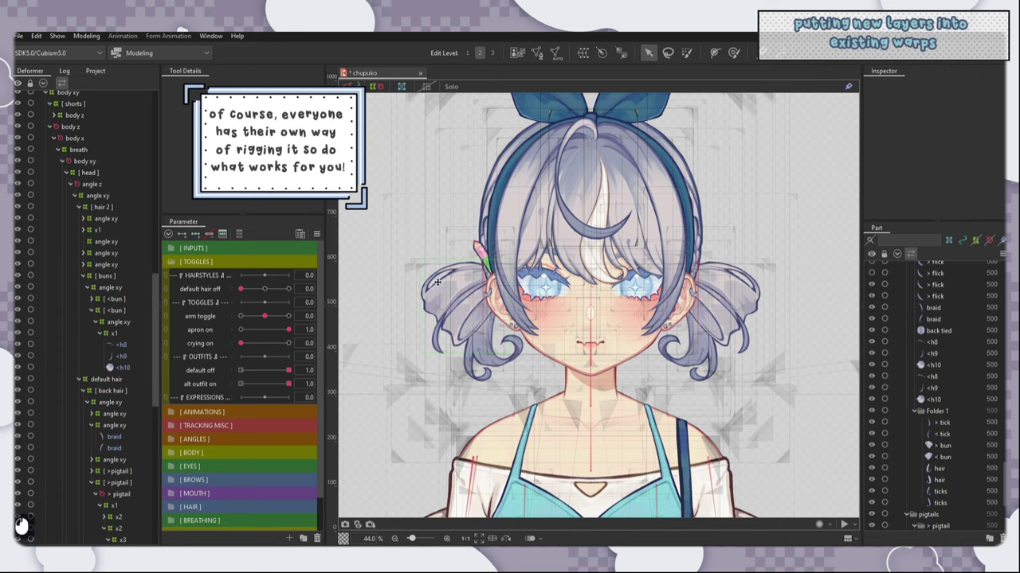
Step: Create a warp deformer named alt. buns around the tick, bun, hair and ticks layers in Folder 1
click(68, 97)
scroll(84, 165, up, 2)
click(62, 227)
shift+click(69, 170)
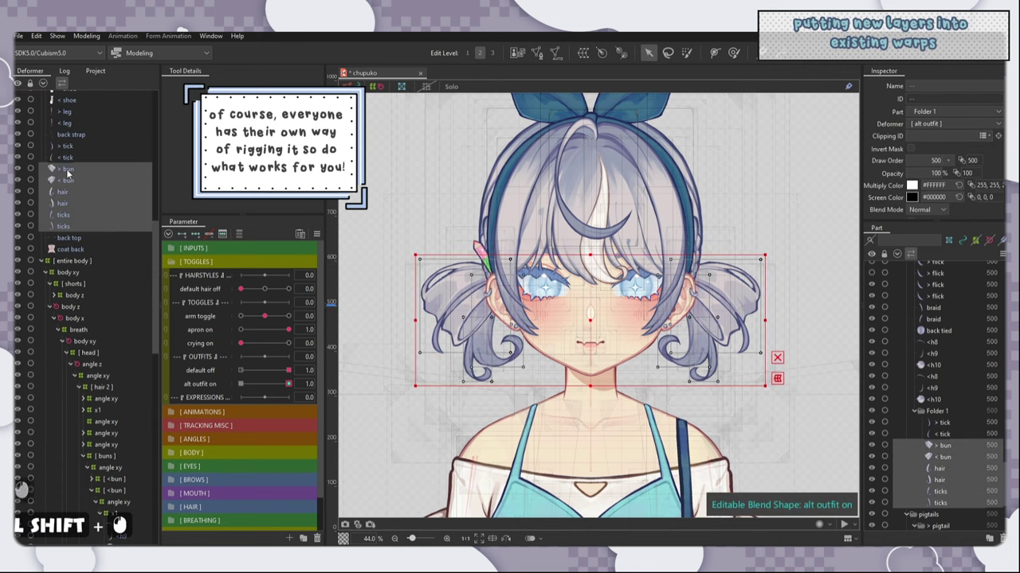
shift+click(77, 147)
click(593, 56)
text(a)
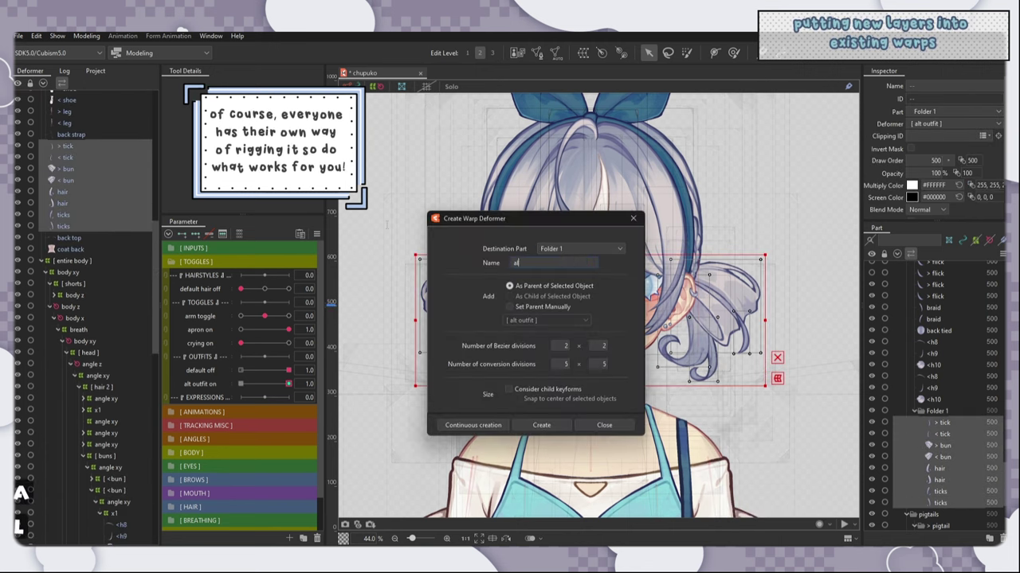
text(lt. buns)
key(Return)
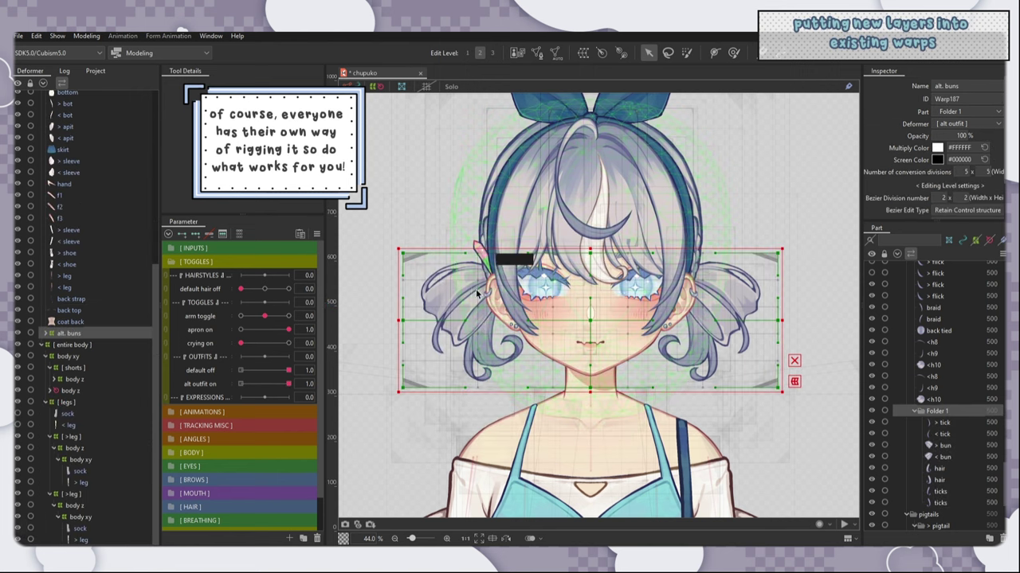
Step: Select the pigtail strand h3 from the objects overlapping the bun and examine its parent deformers from x4 up to [ >pigtail ]
right_click(474, 293)
mouse_move(497, 322)
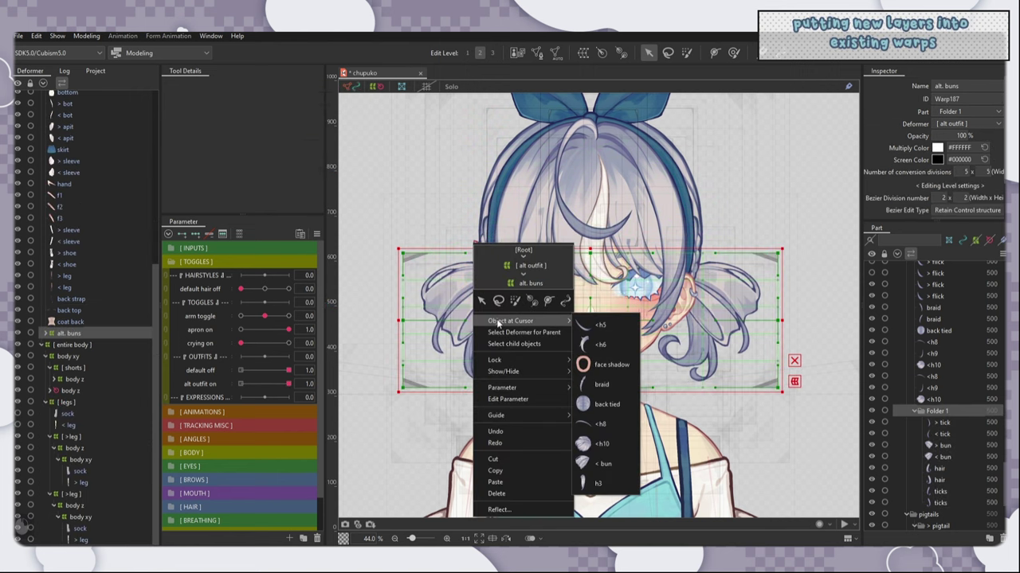
click(603, 481)
scroll(132, 525, down, 1)
click(128, 490)
click(130, 497)
click(130, 490)
click(131, 497)
click(131, 489)
click(133, 499)
click(131, 487)
click(132, 498)
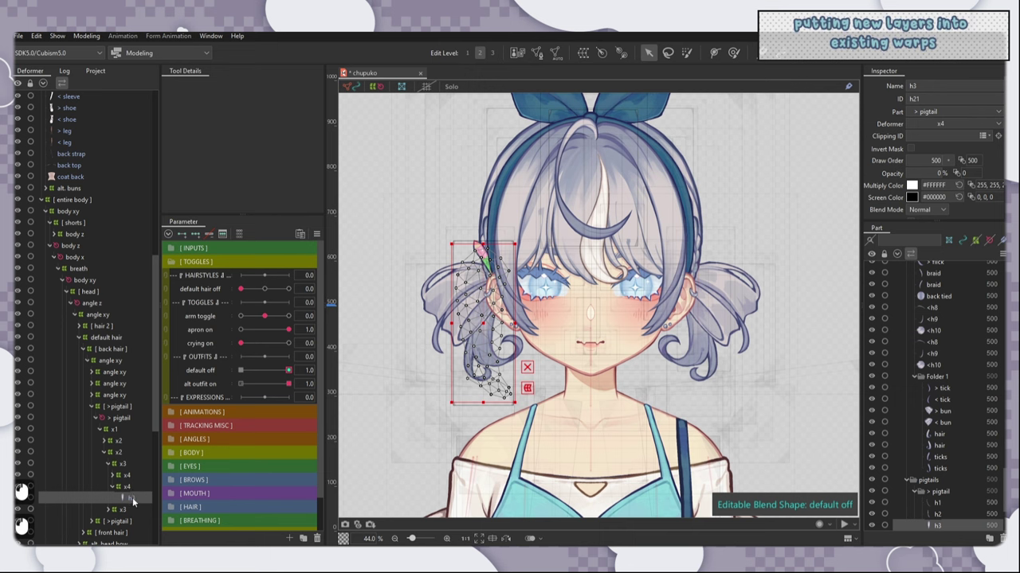
click(131, 487)
click(136, 500)
click(127, 486)
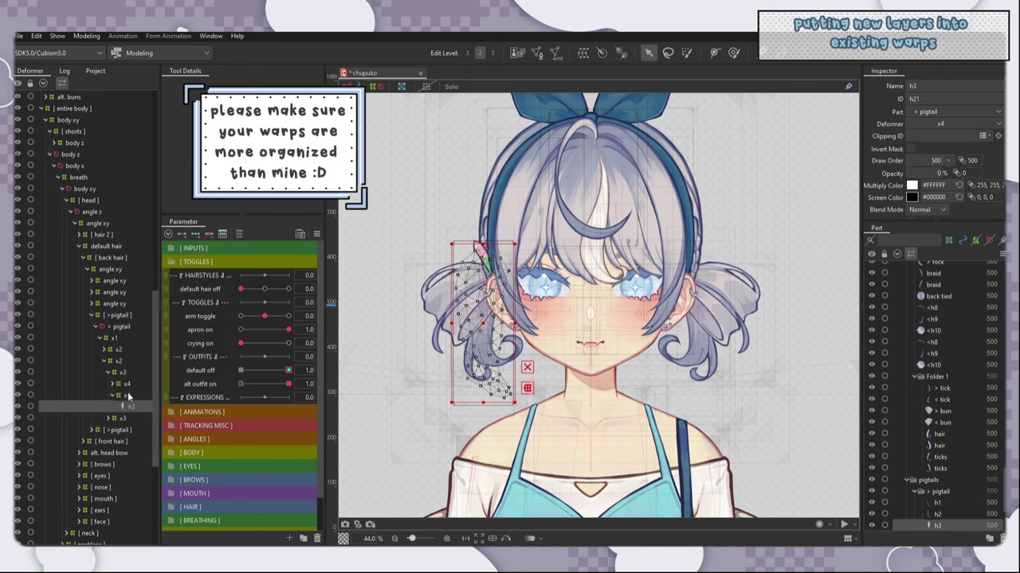
click(122, 326)
click(123, 315)
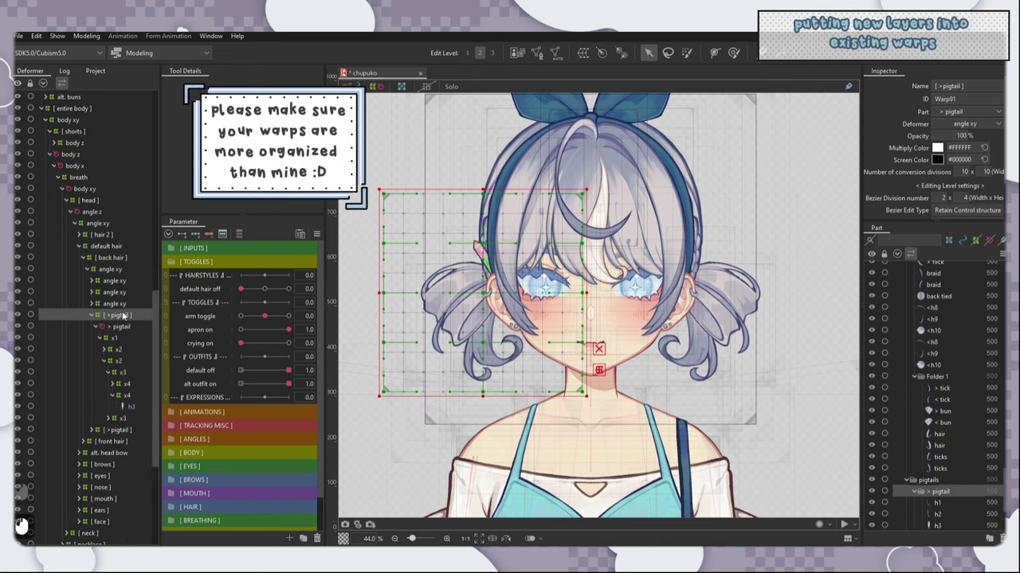
Step: Move the alt. buns warp deformer into the angle xy deformer under [ back hair ]
click(110, 269)
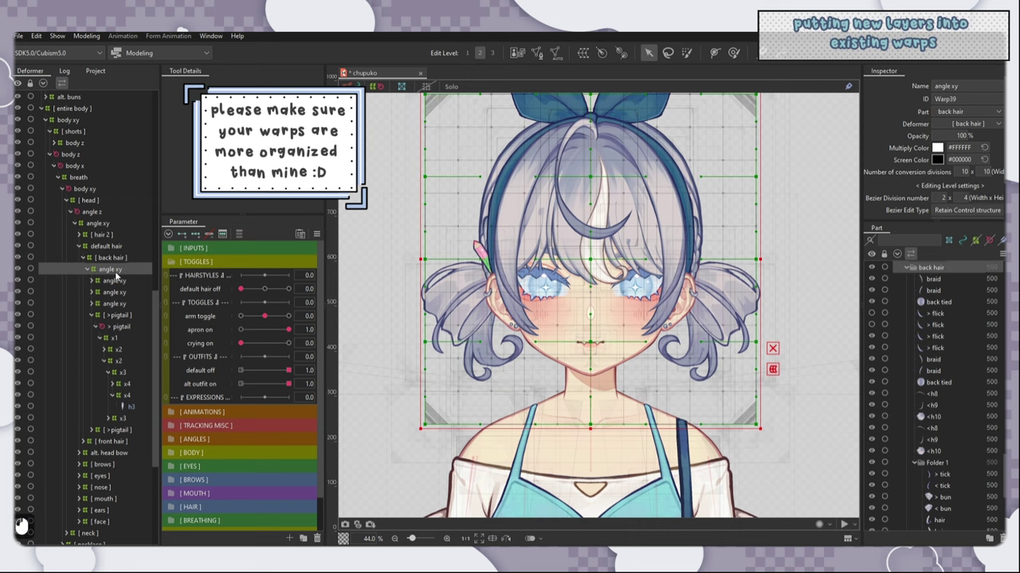
scroll(72, 142, up, 2)
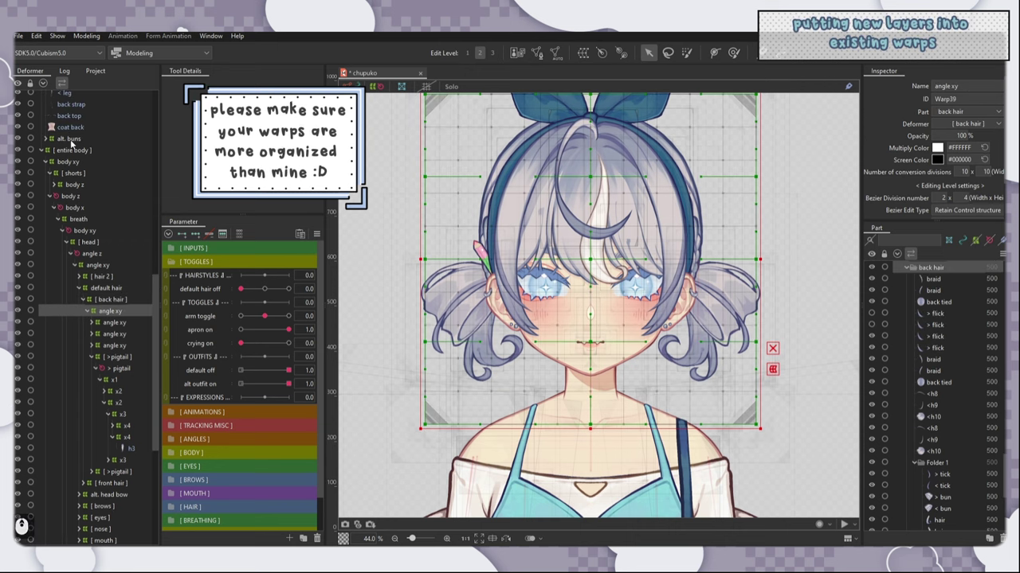
drag(70, 139, 114, 311)
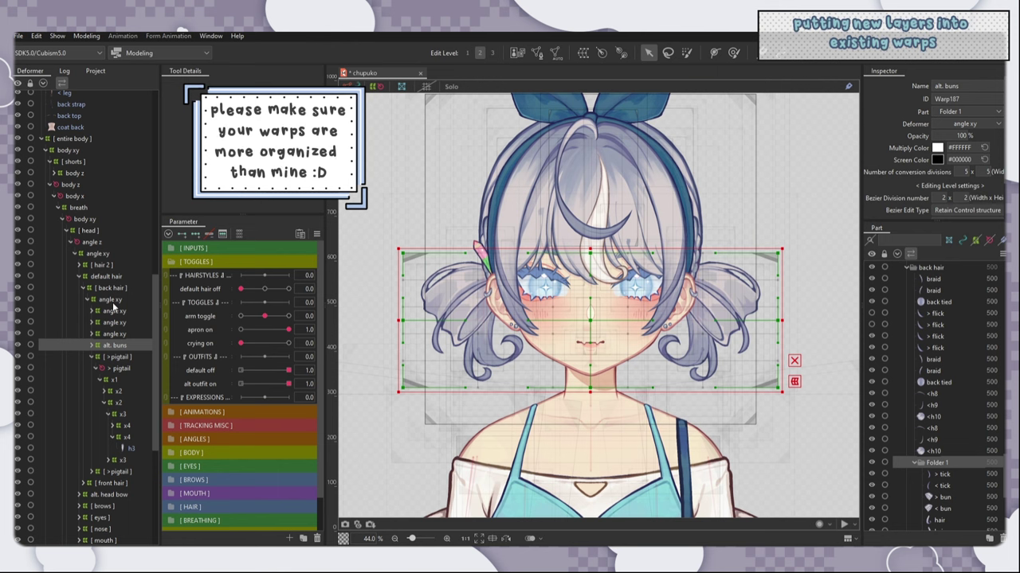
Step: Generate automatic meshes from a preset for all the tick, bun, hair and ticks layers inside alt. buns
click(96, 345)
click(115, 357)
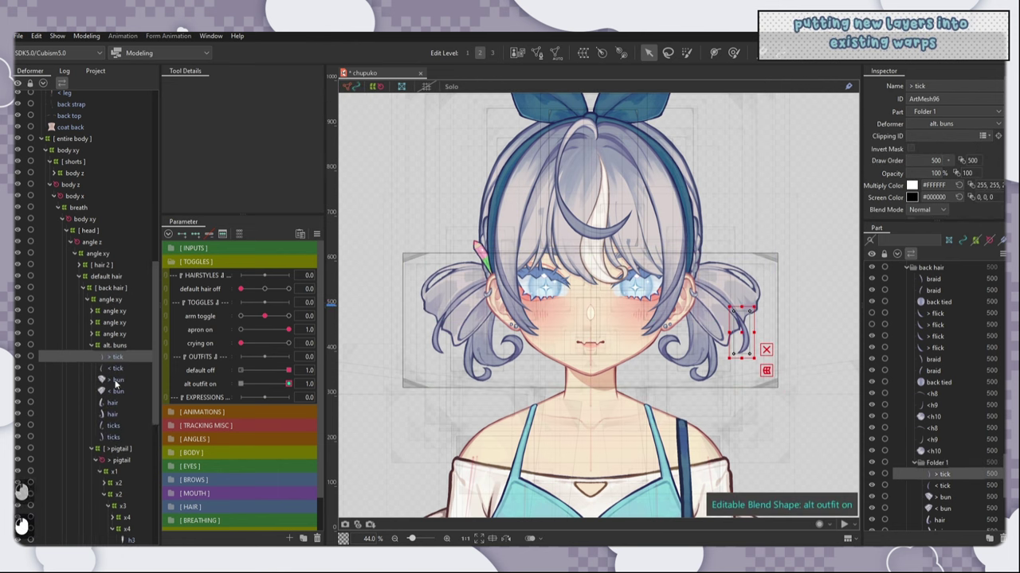
shift+click(118, 437)
click(582, 53)
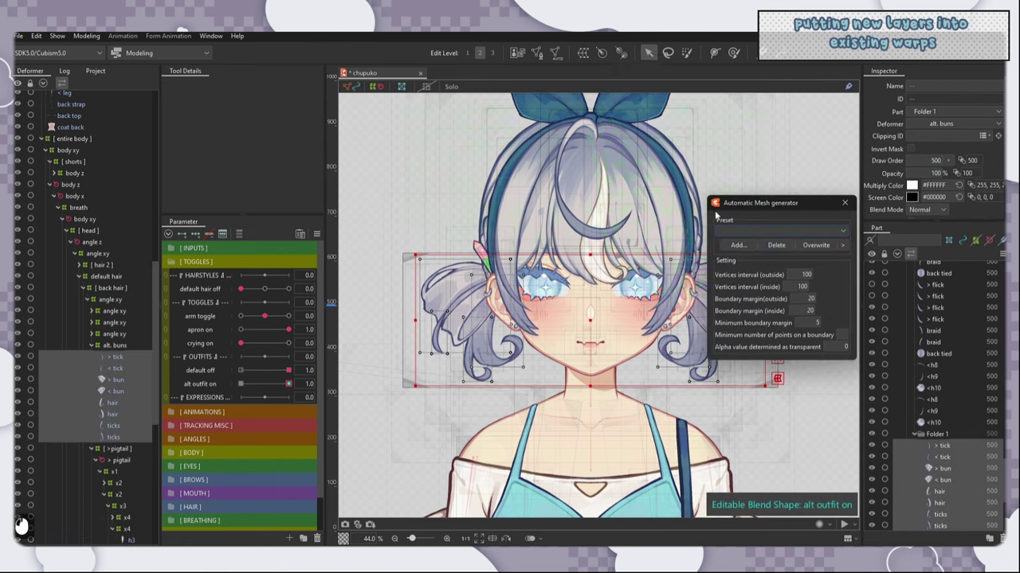
click(754, 229)
Step: Open the physics settings and move the head around in the preview to check how the buns follow it
click(86, 36)
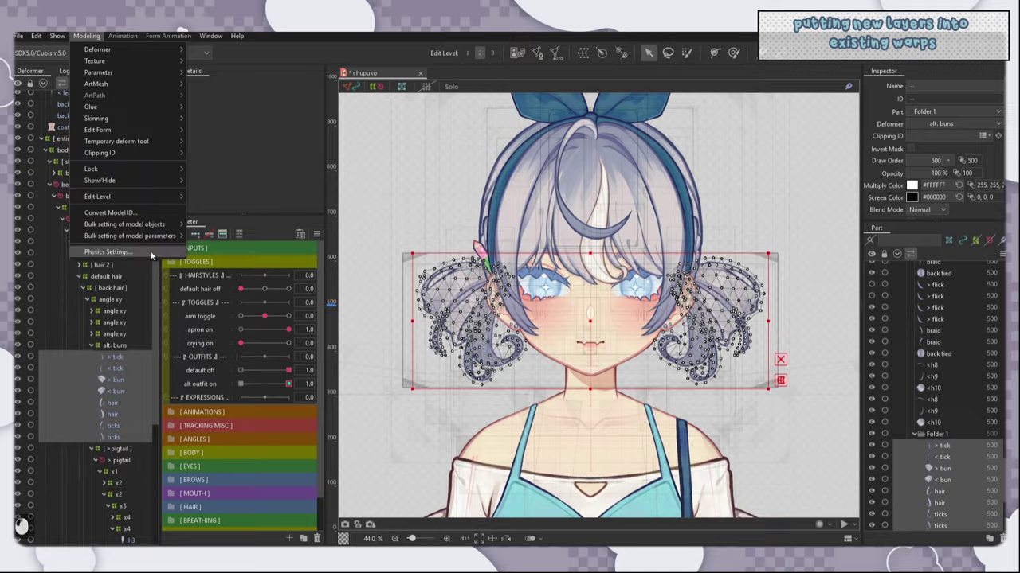
click(149, 250)
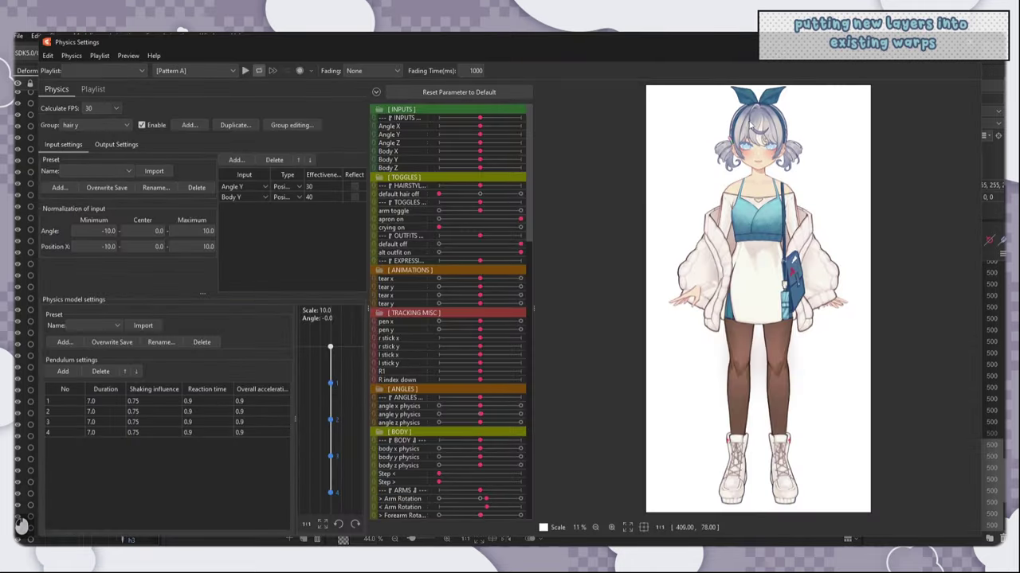
scroll(734, 131, up, 3)
drag(665, 236, 736, 193)
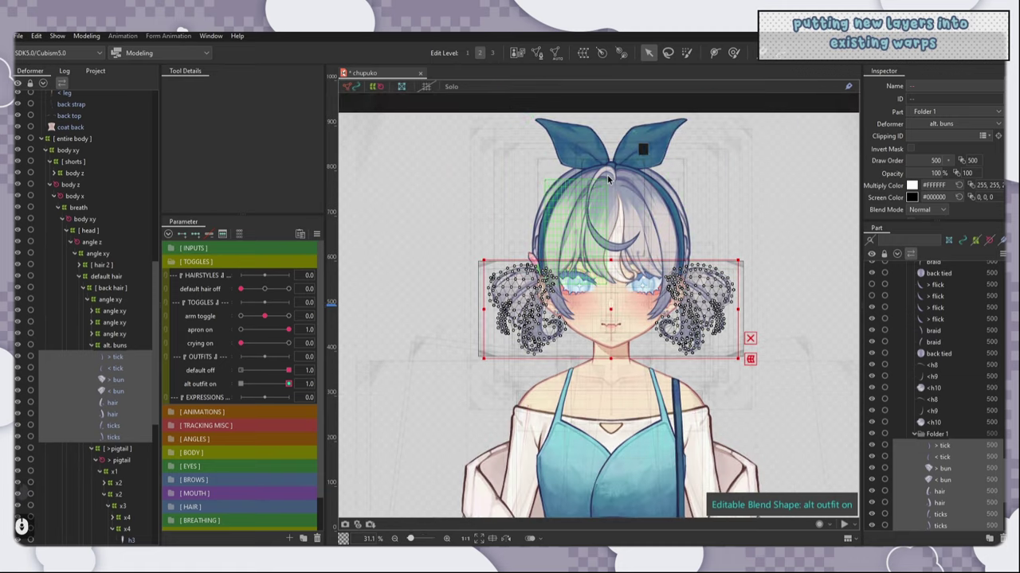
scroll(608, 180, up, 2)
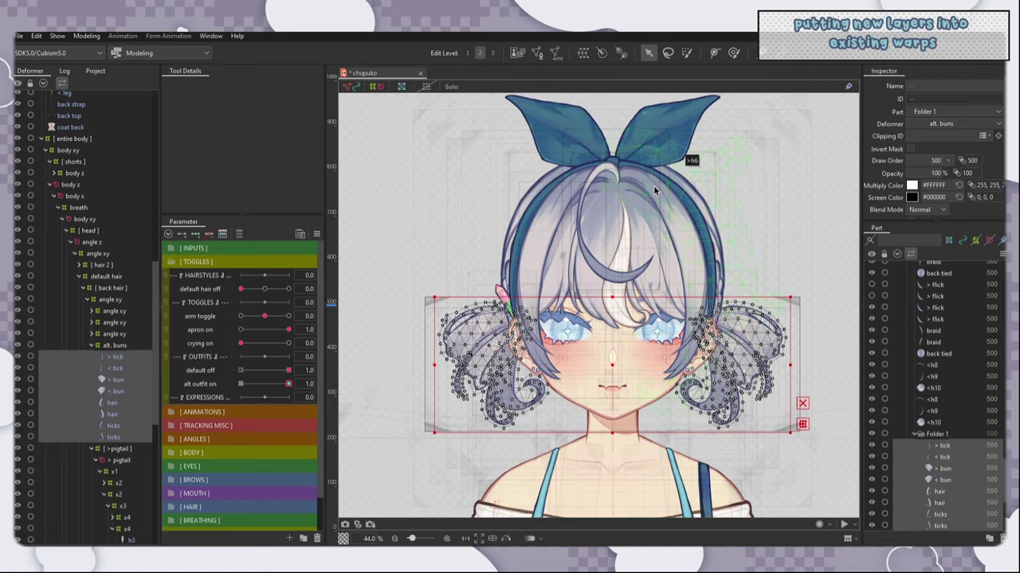
scroll(655, 189, down, 4)
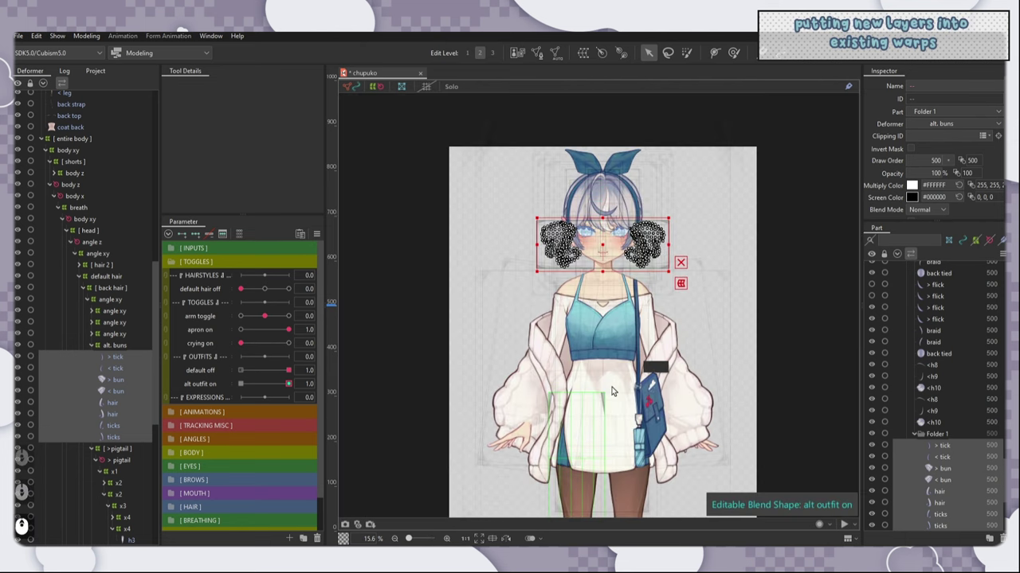
scroll(611, 391, up, 2)
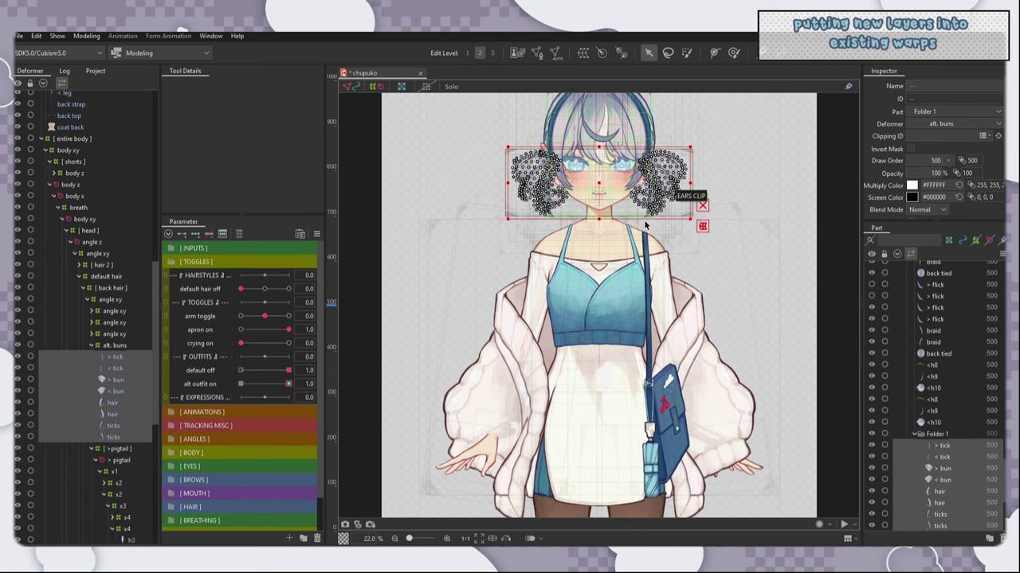
scroll(581, 395, down, 1)
scroll(596, 153, up, 2)
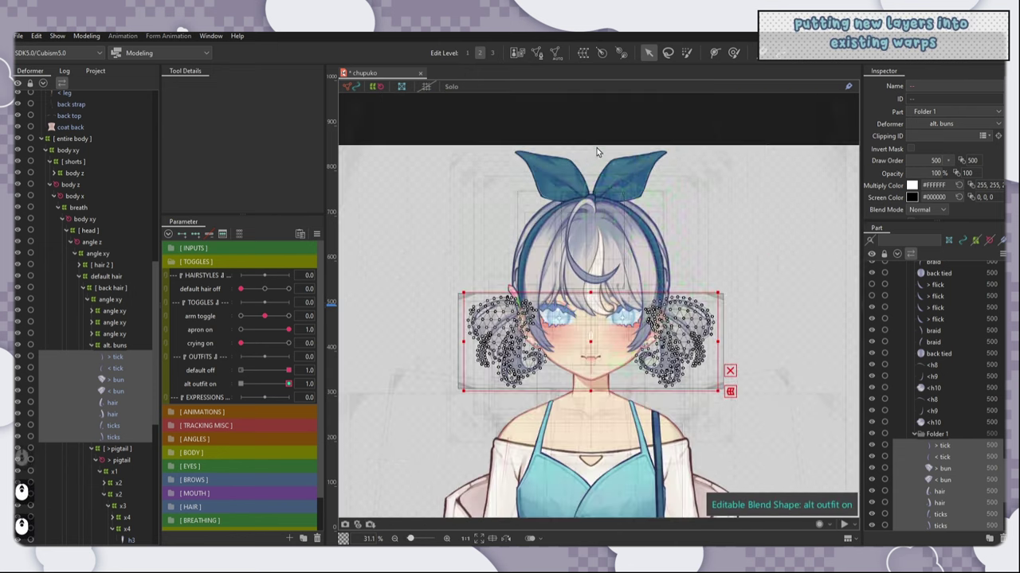
right_click(594, 200)
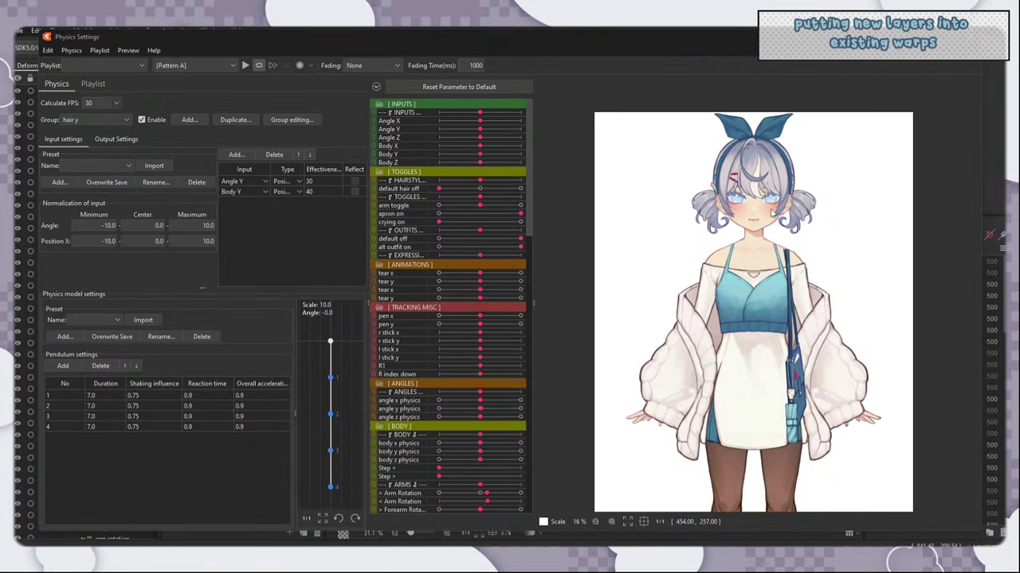
Step: Move the model around in the physics preview to check how the alternate hair and outfit layers follow the head and body
drag(711, 217, 807, 398)
scroll(759, 324, down, 4)
scroll(759, 324, up, 2)
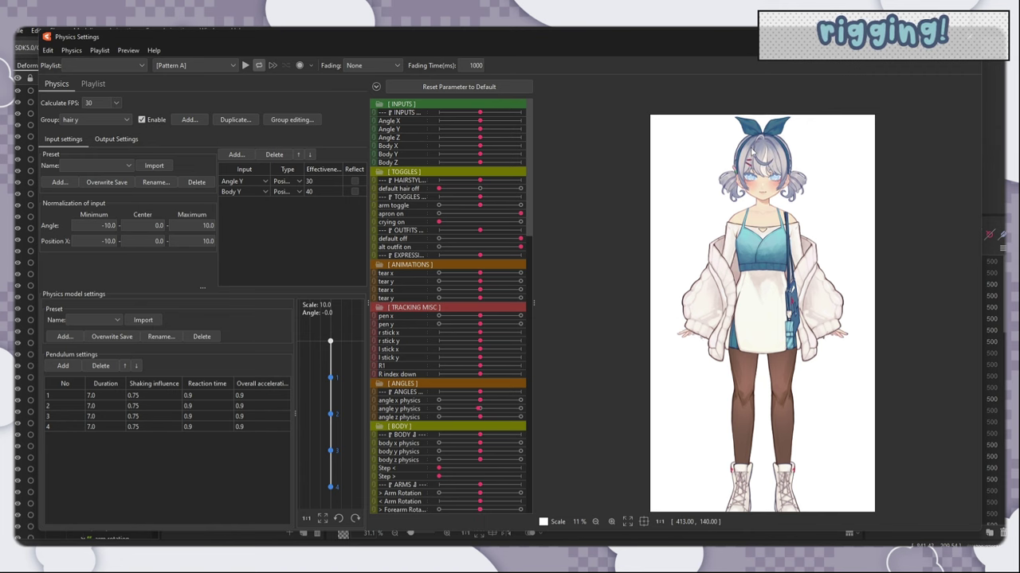
scroll(752, 149, up, 2)
scroll(774, 151, up, 2)
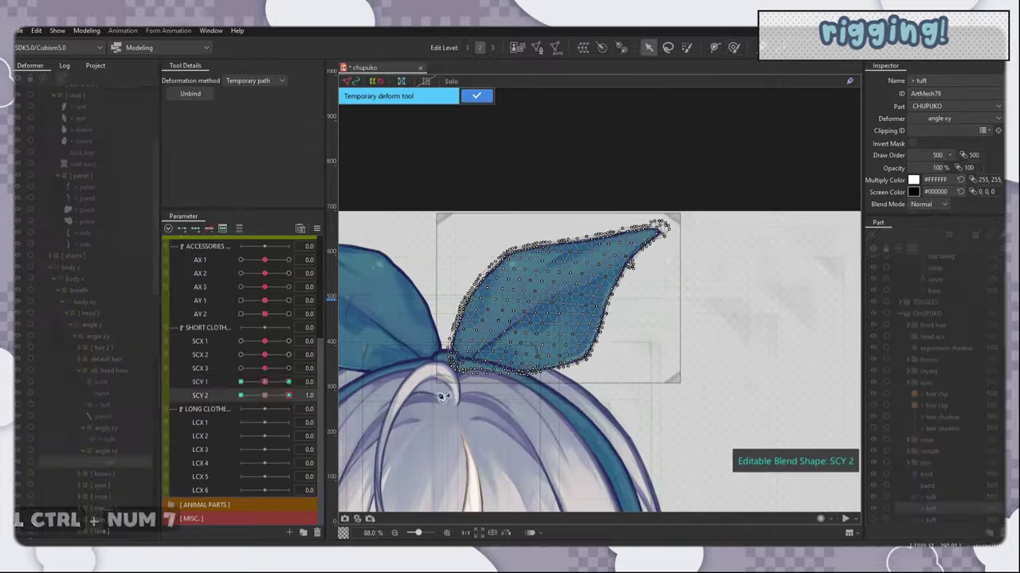
key(b)
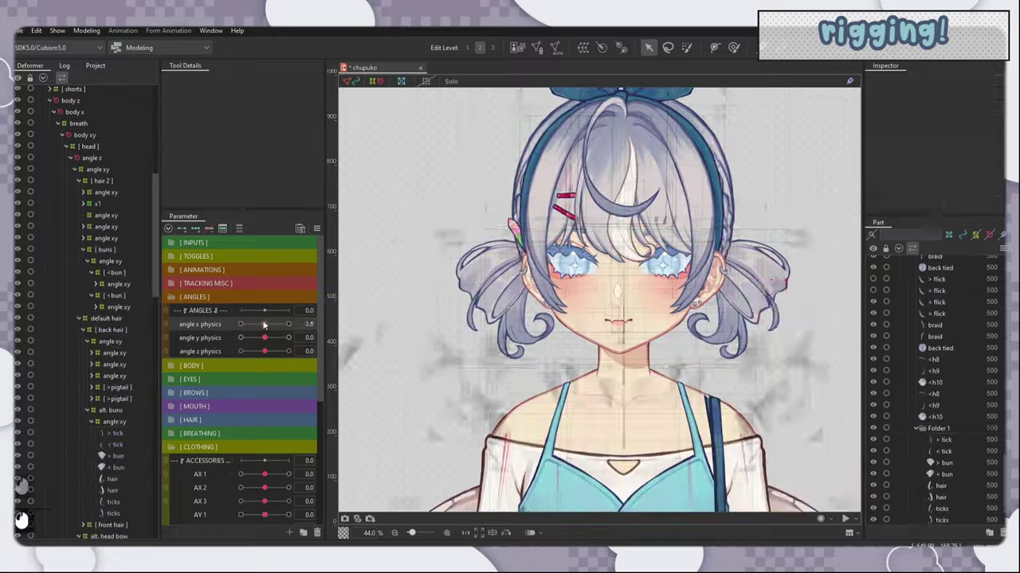
ctrl+click(126, 519)
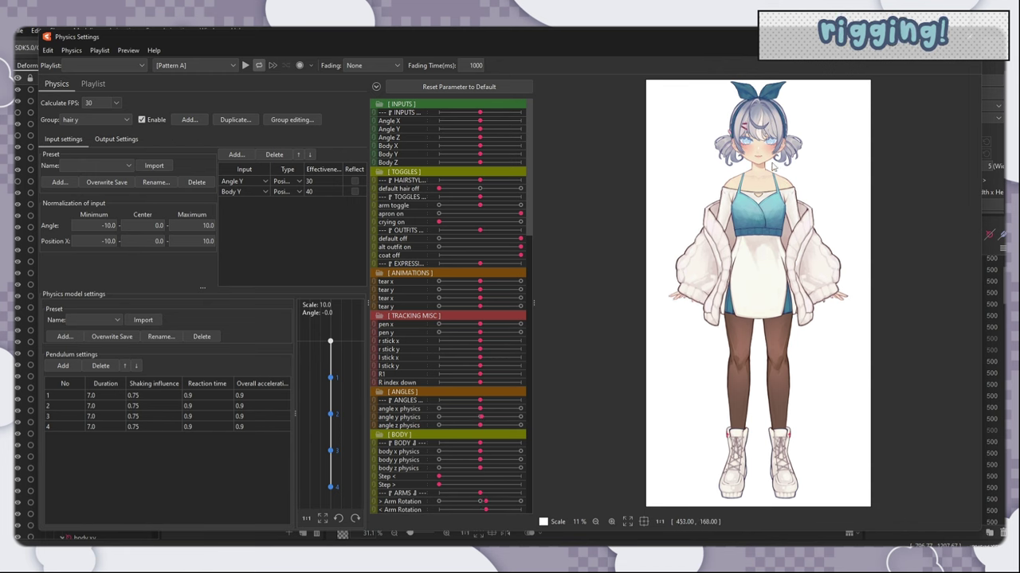
Step: Test the alternate outfit's rigged motion in the physics preview by moving the model in several directions
drag(772, 164, 766, 309)
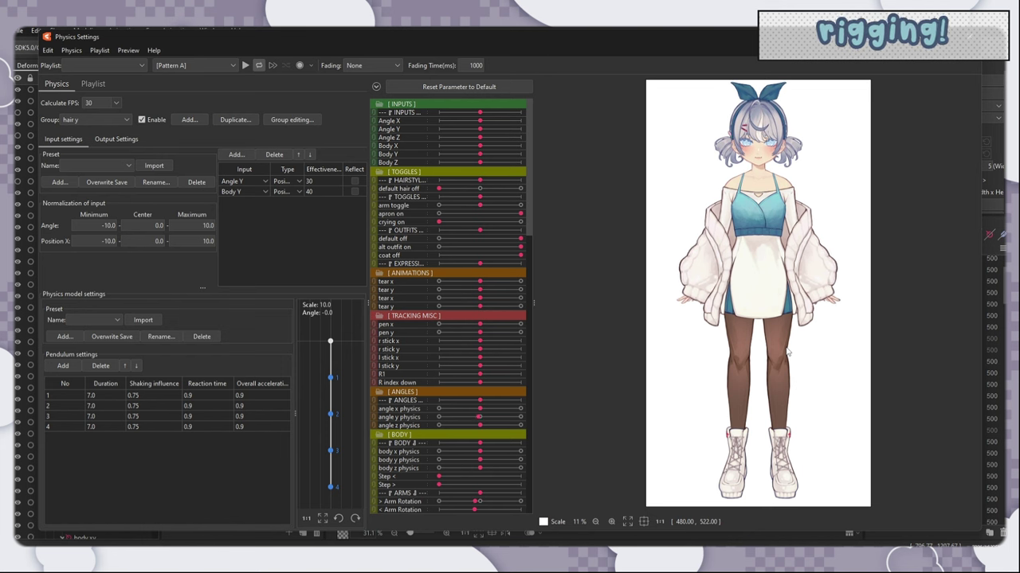
drag(764, 273, 912, 303)
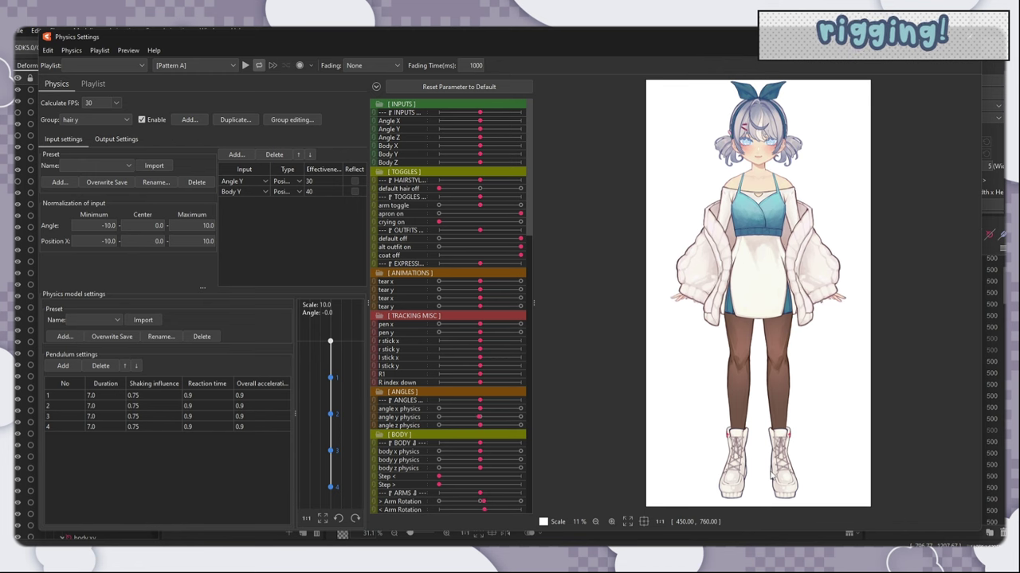
drag(771, 478, 757, 358)
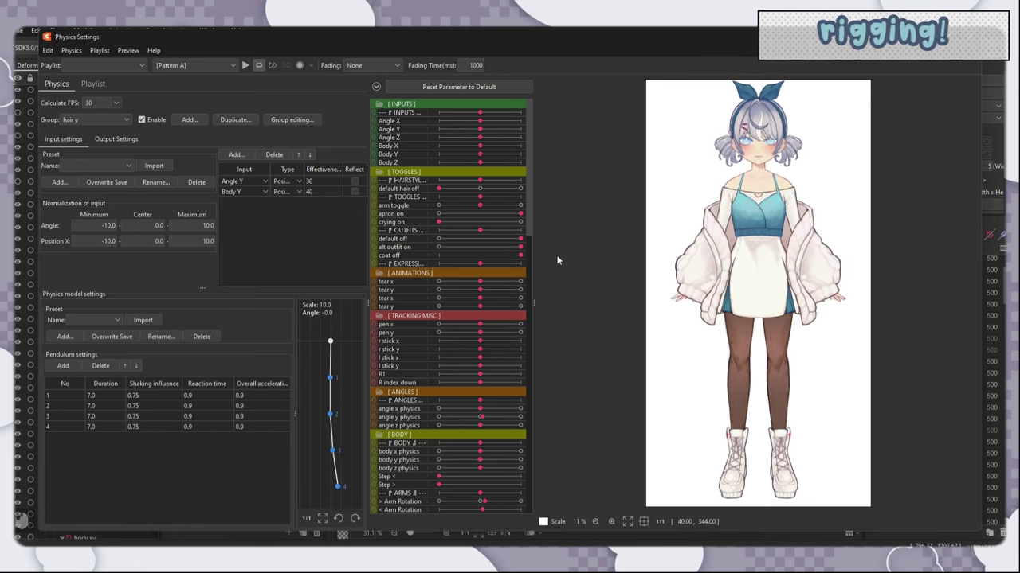
Step: Switch default off and alt outfit on between 0 and 1 in the physics preview and compare how both outfits move
click(438, 248)
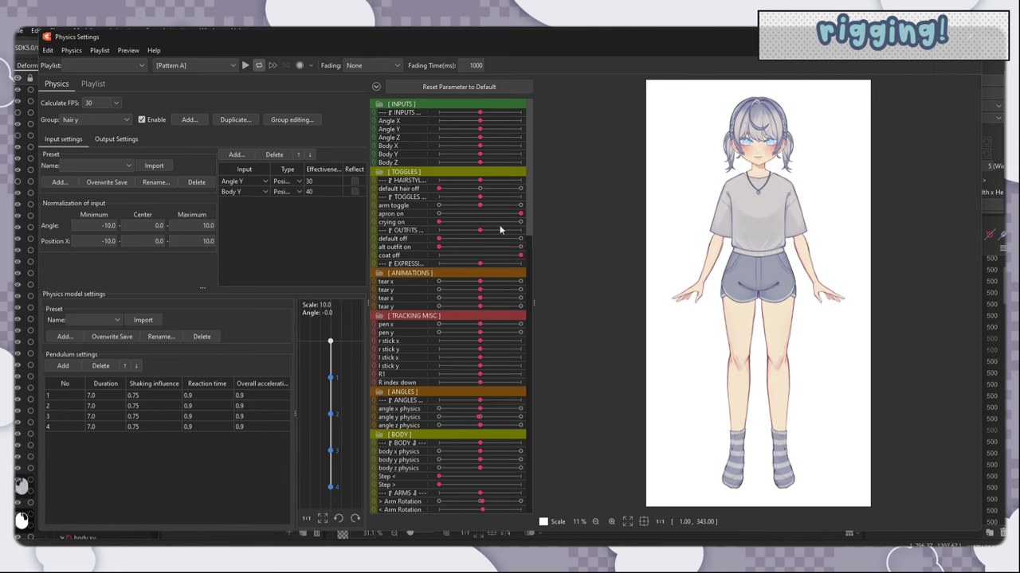
drag(698, 223, 717, 334)
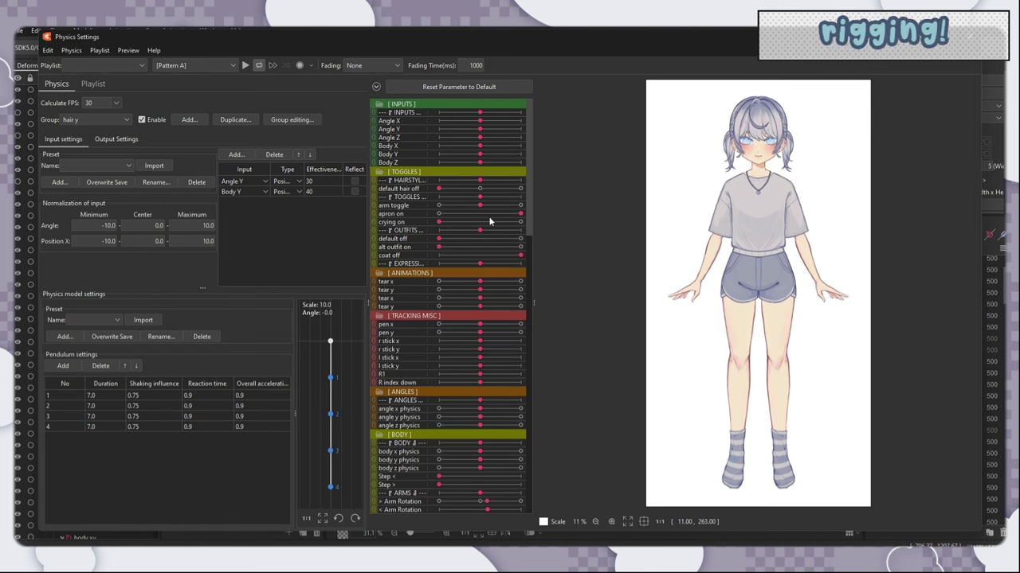
drag(424, 218, 416, 220)
drag(720, 239, 662, 248)
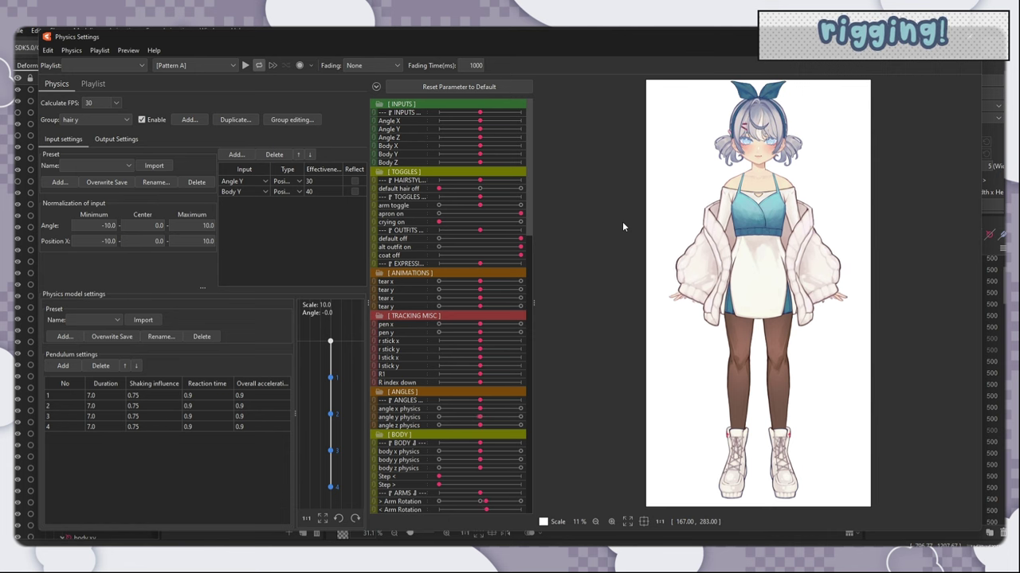
drag(624, 225, 894, 257)
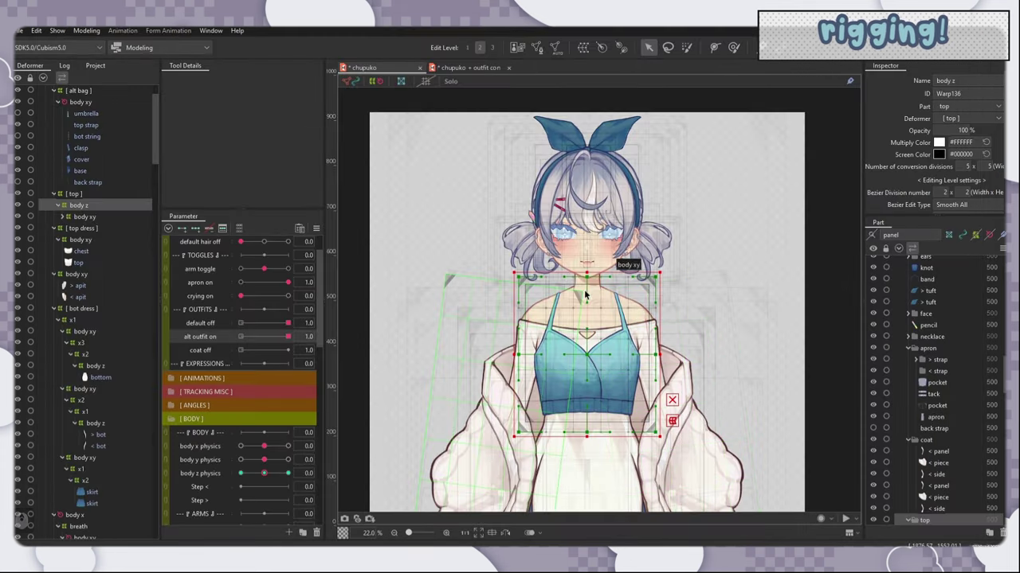
Step: Move the alt outfit on parameter to 0.0 and back to 1.0 to check which layers it toggles
scroll(585, 294, up, 2)
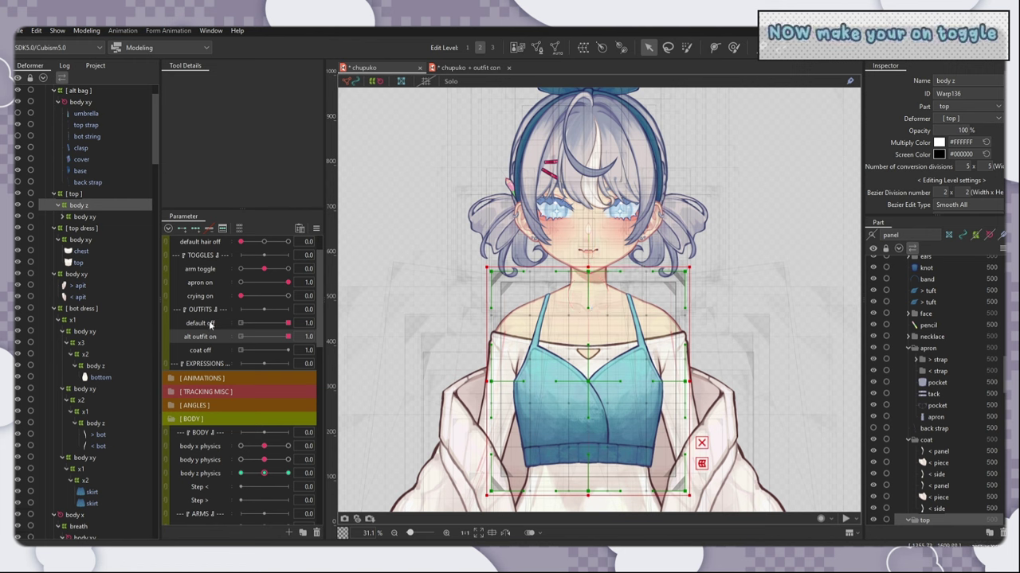
drag(269, 338, 302, 336)
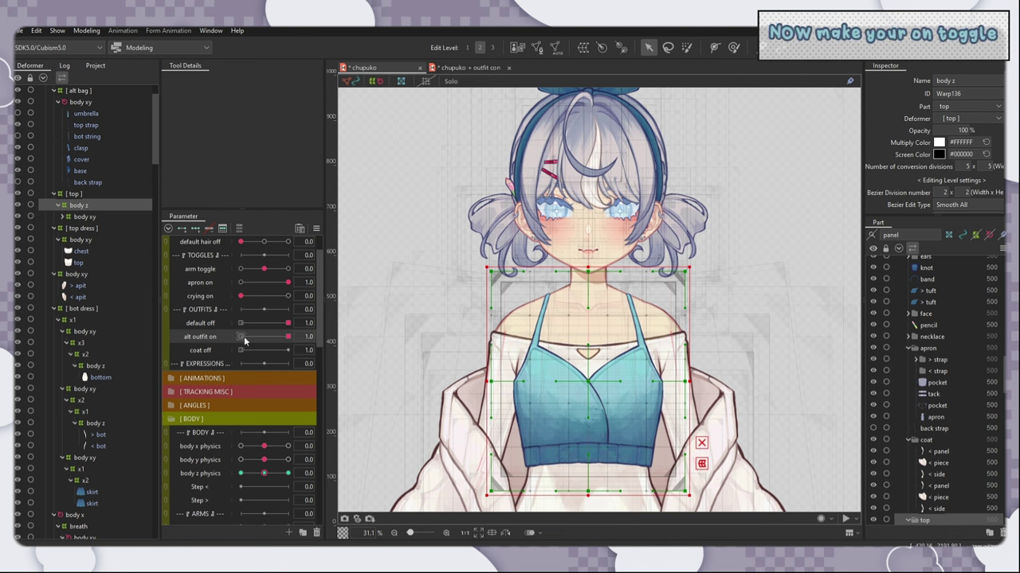
mouse_move(237, 340)
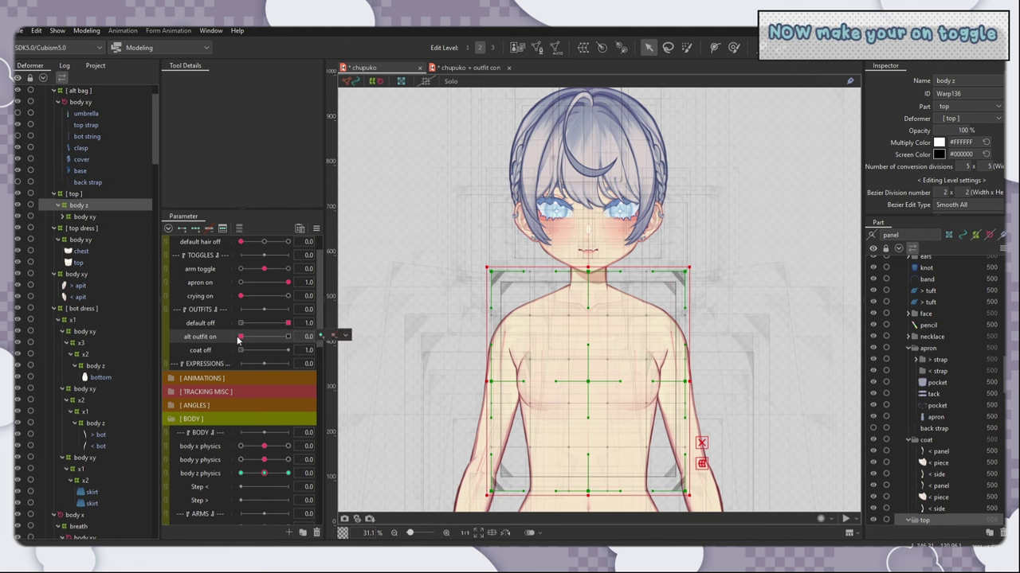
drag(237, 338, 360, 350)
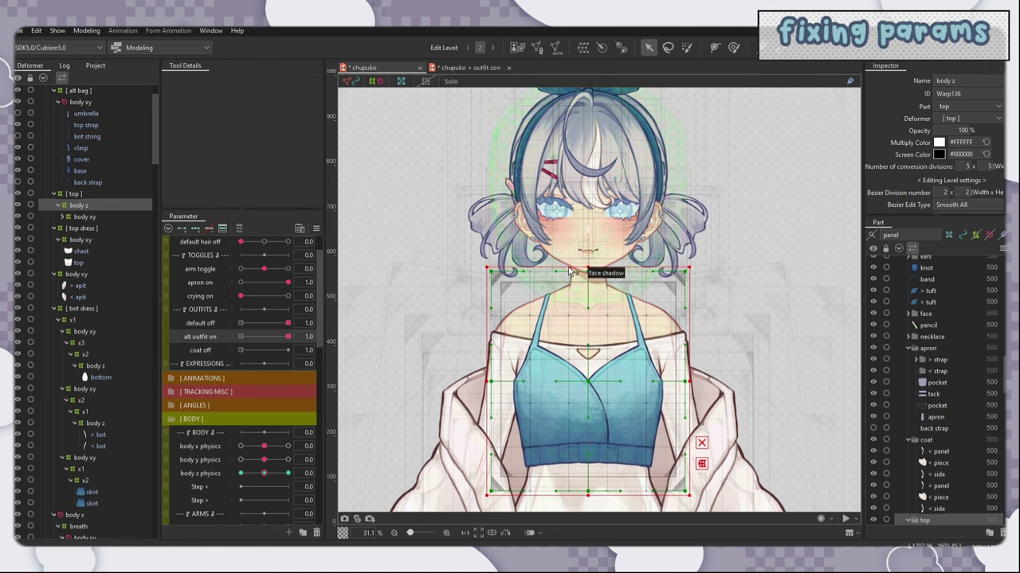
Step: Edit the alt outfit on parameter and confirm it with a default value of 0.0
right_click(225, 340)
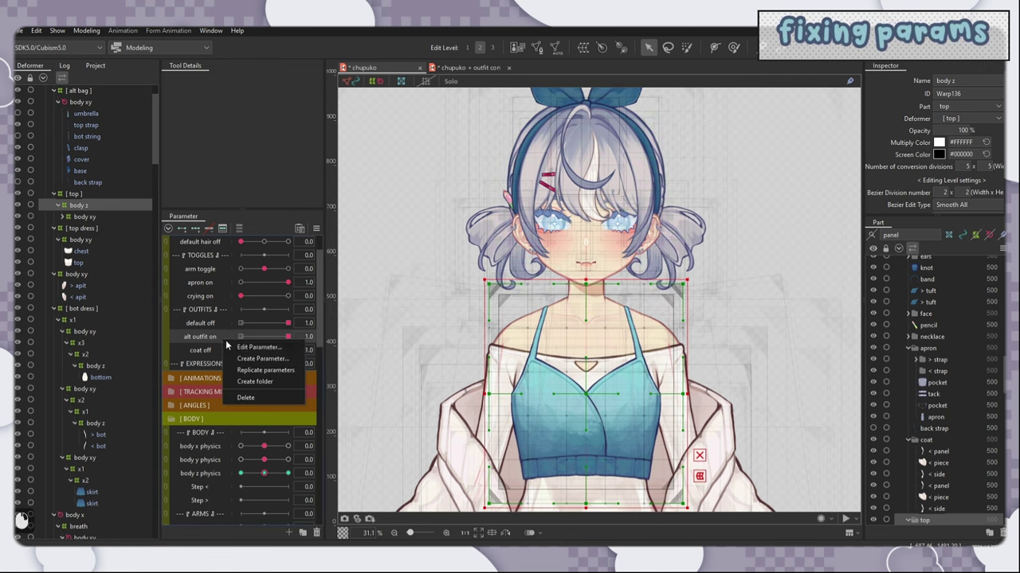
click(238, 348)
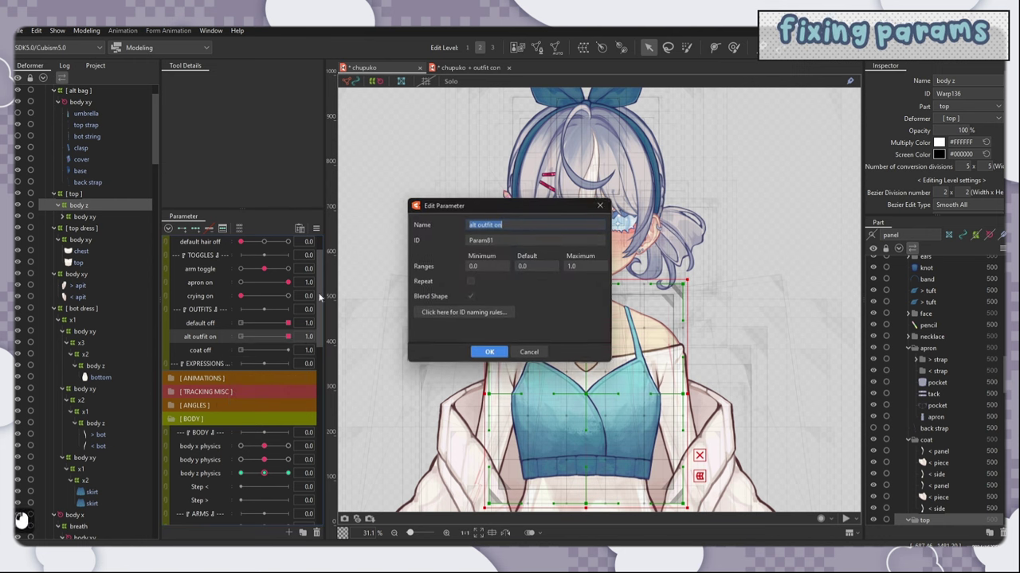
click(539, 265)
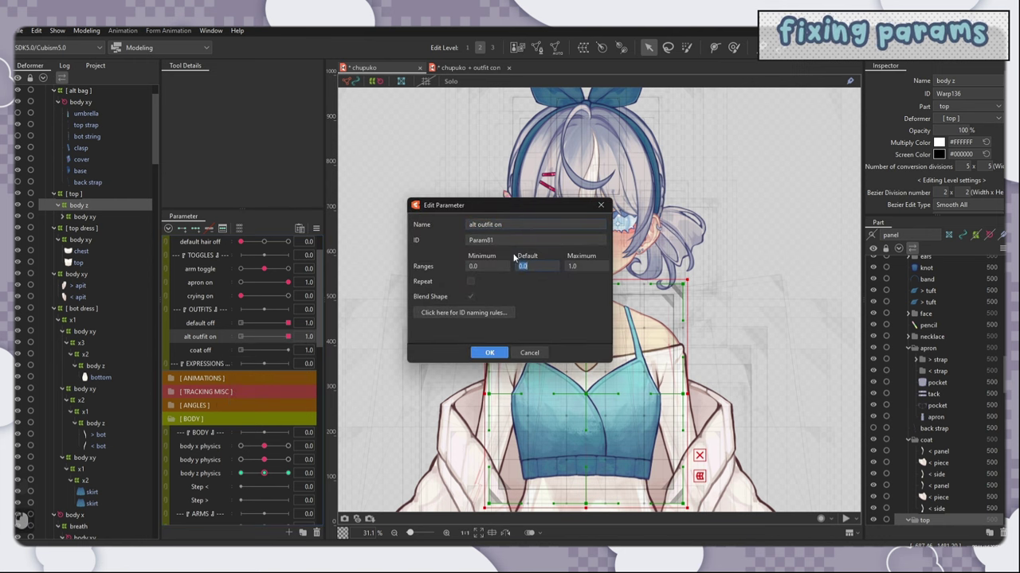
click(490, 353)
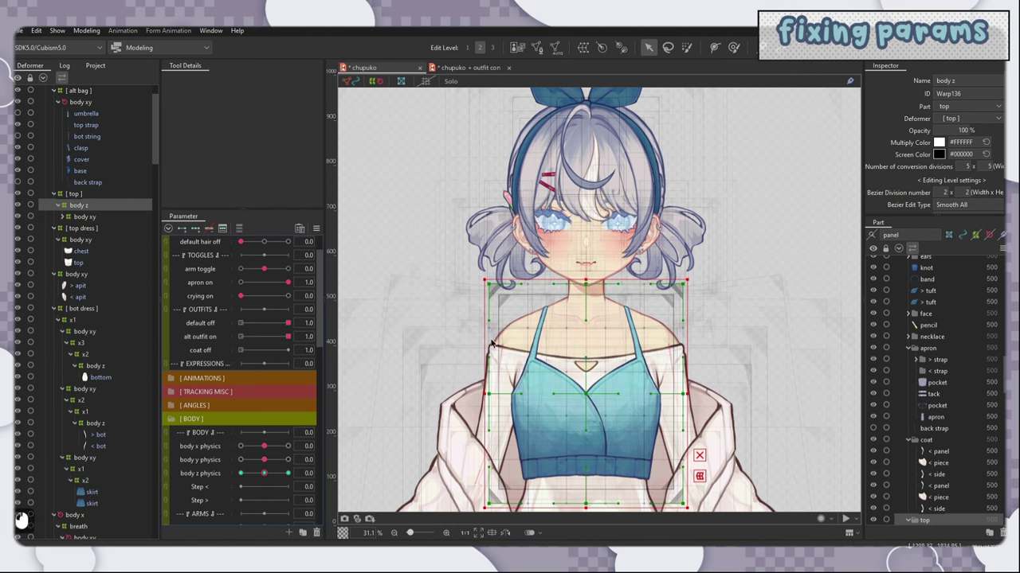
Step: Set the default off parameter's default value to 0.0 and reset the parameters to their defaults
right_click(224, 322)
click(233, 329)
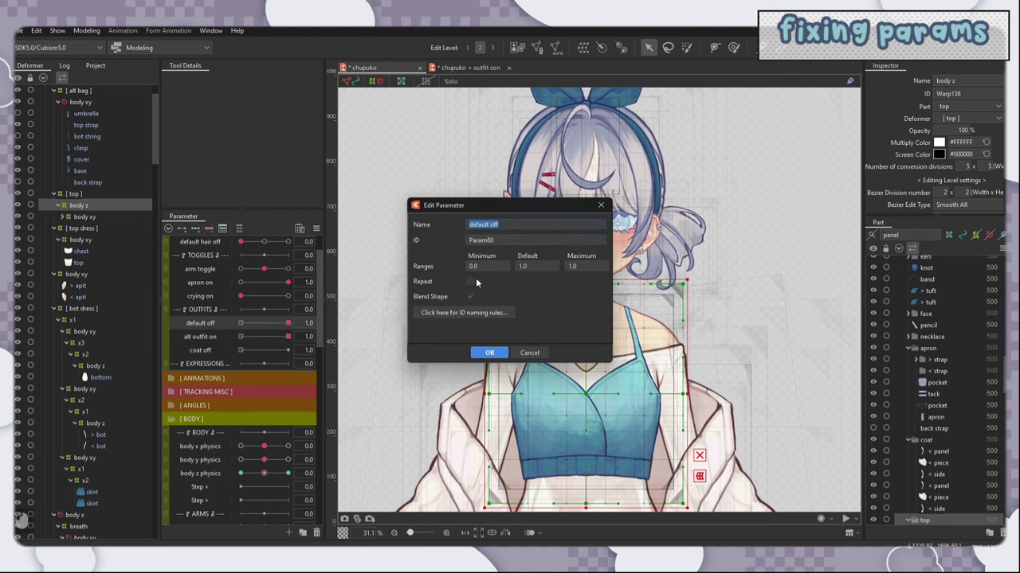
click(516, 268)
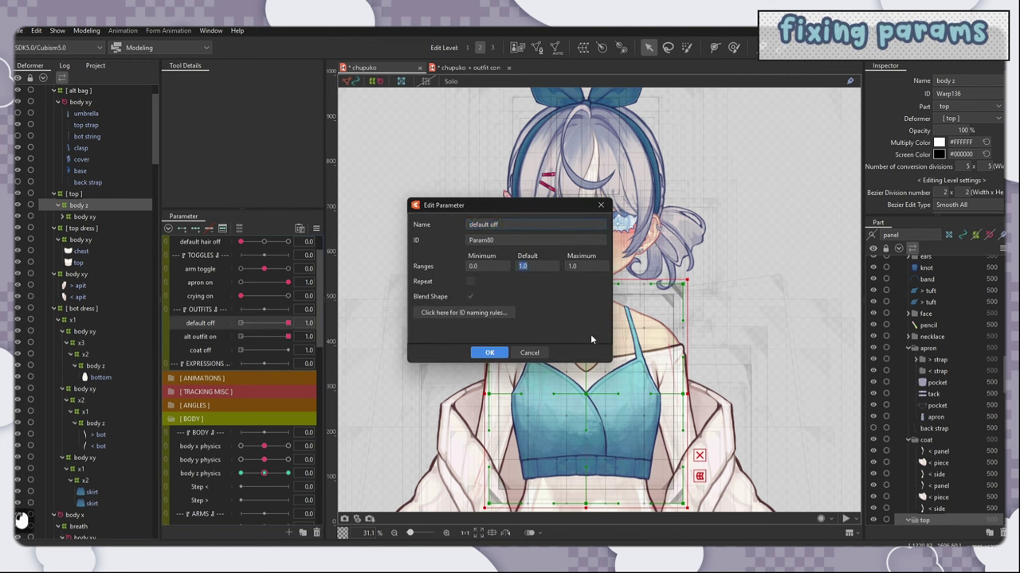
key(Return)
click(316, 229)
click(334, 230)
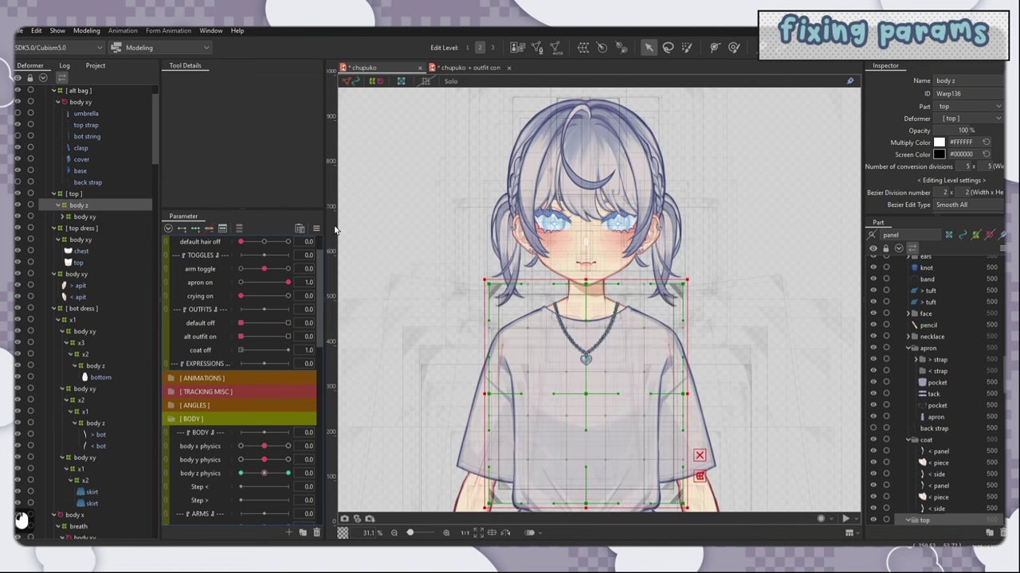
Step: Set the apron on parameter's default value to 0
scroll(647, 145, down, 3)
scroll(666, 237, up, 1)
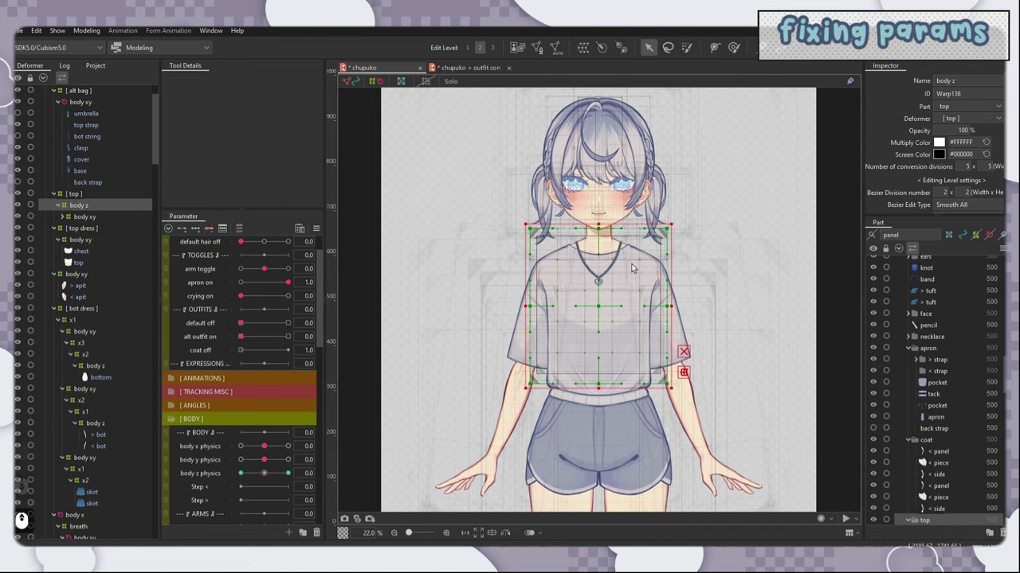
double_click(200, 282)
double_click(532, 266)
text(0)
key(Return)
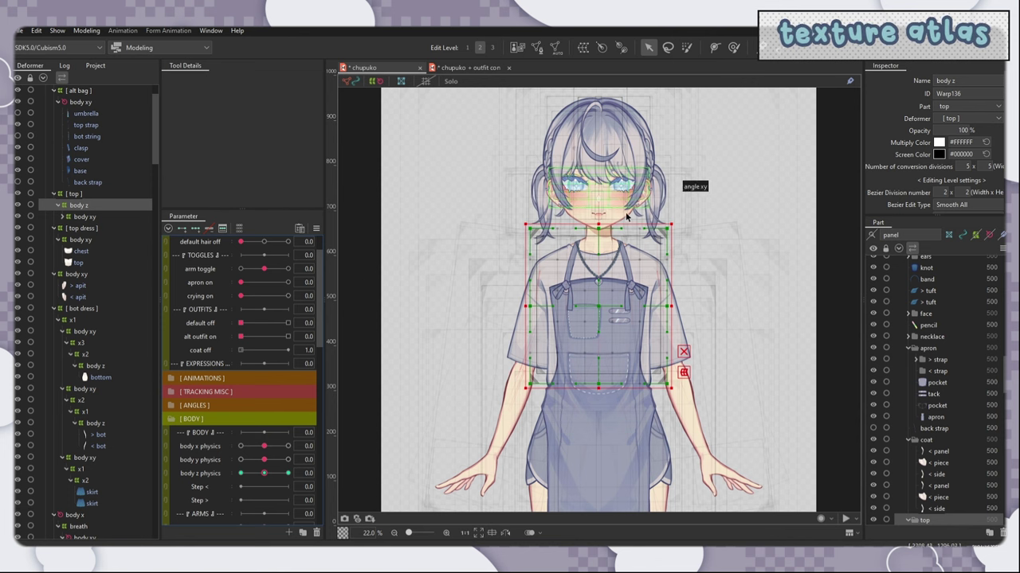
Step: Update the texture atlas, deleting the model images that have no corresponding ArtMesh, and accept the layout
click(517, 49)
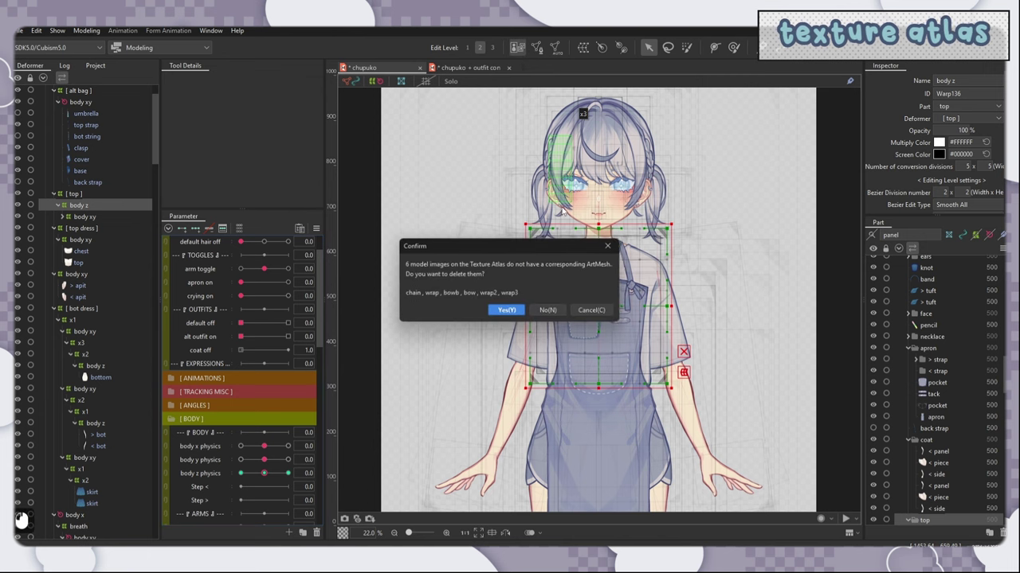
click(510, 370)
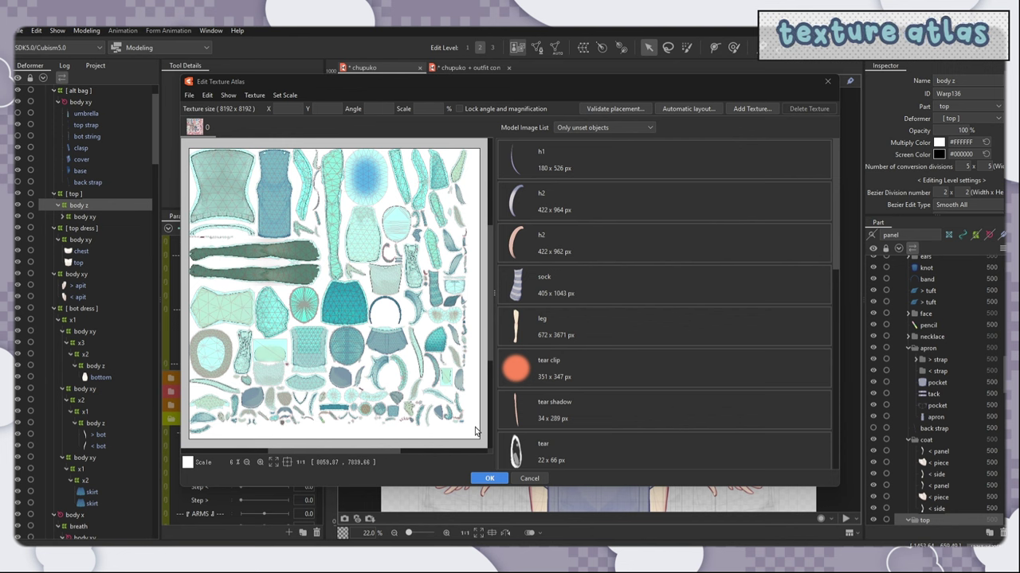
click(491, 480)
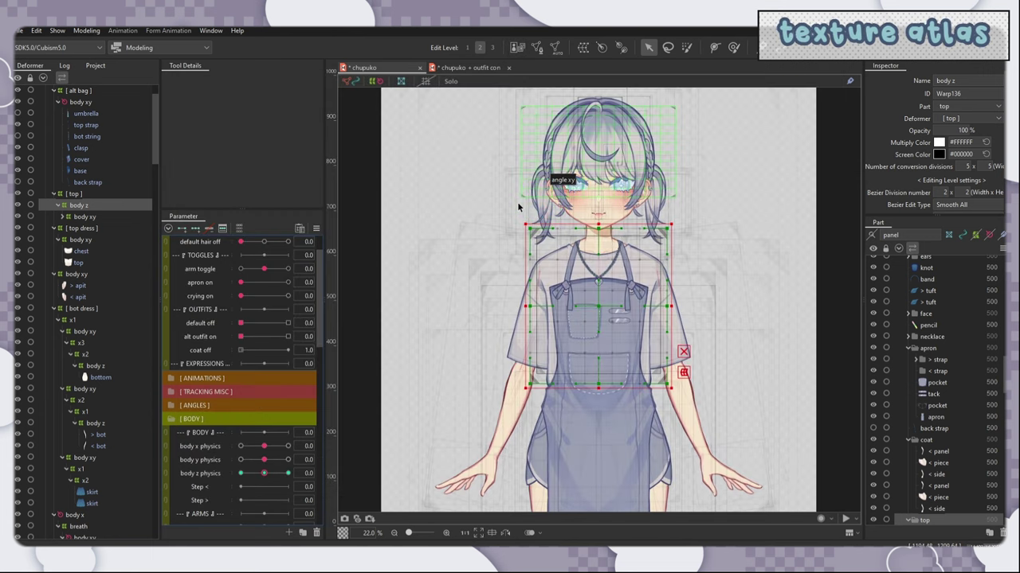
Step: Export the model for SDK 5.0 / Cubism5.0 as chupuko.moc3 in the CHUPUKO 2.0 folder, replacing the existing file
click(19, 30)
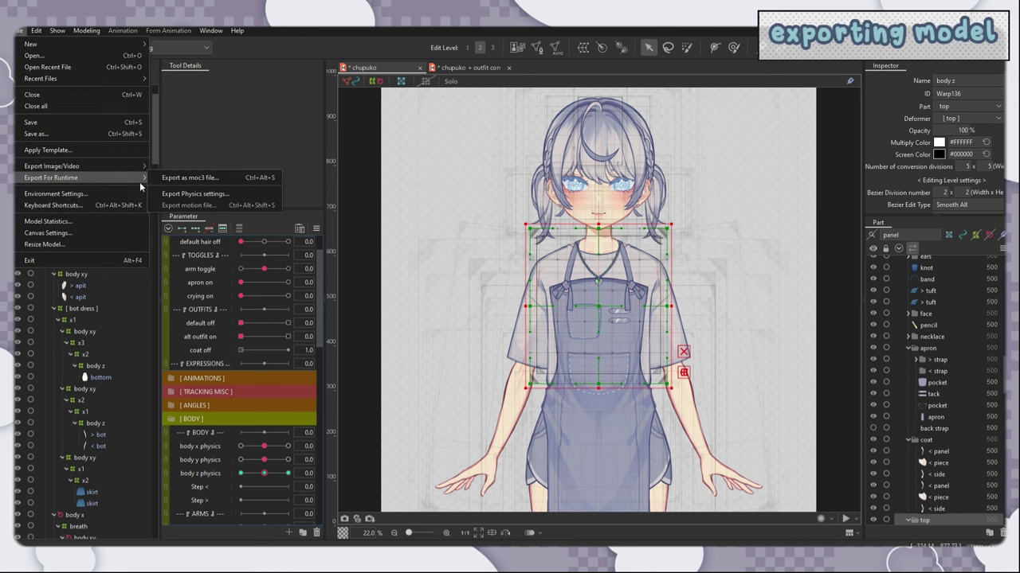
mouse_move(140, 181)
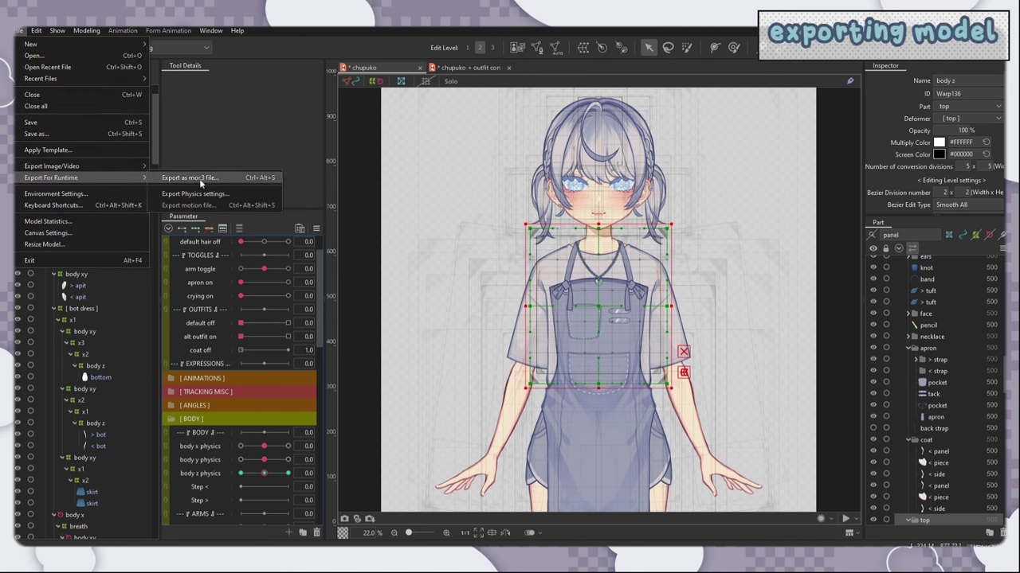
click(199, 180)
click(509, 175)
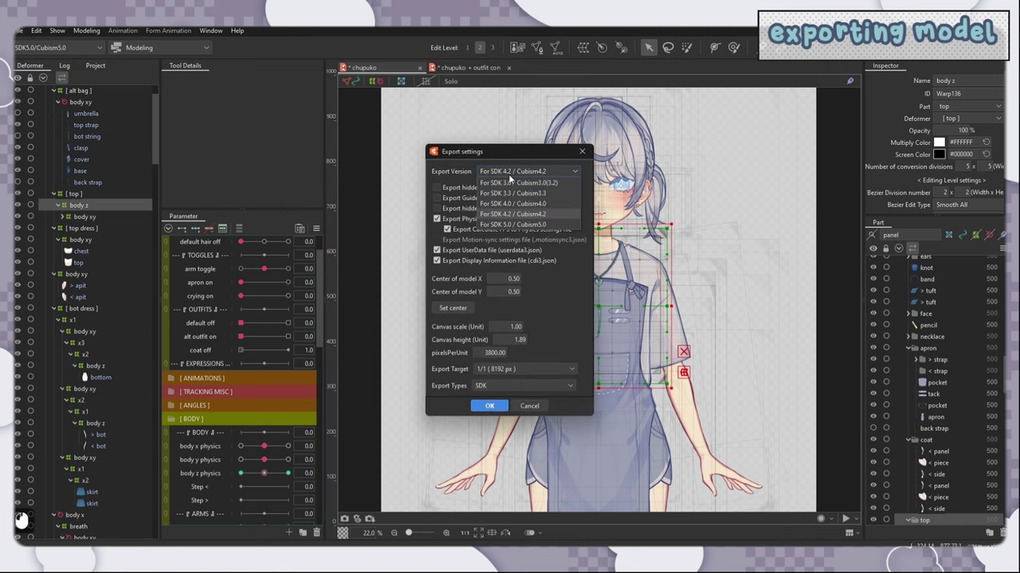
click(541, 225)
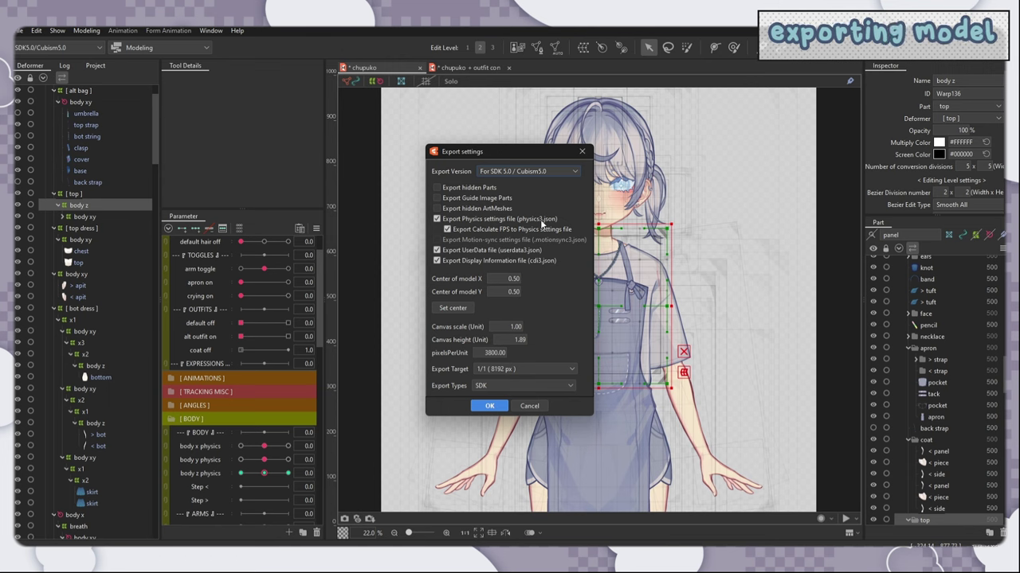
click(494, 405)
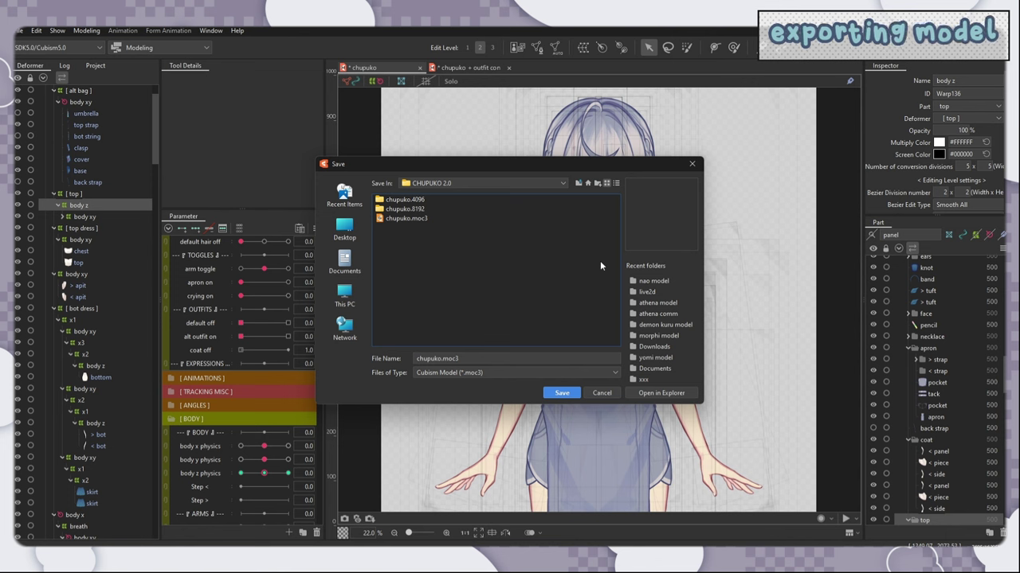
click(567, 393)
click(526, 320)
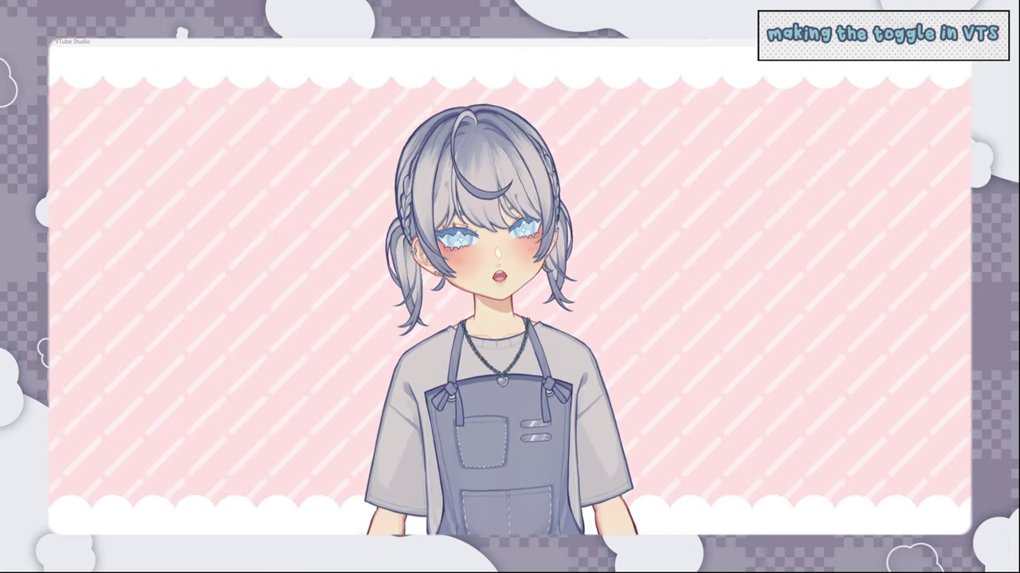
Step: Switch to VTube Studio and create a new expression named alt outfit in the Expression Editor
double_click(192, 392)
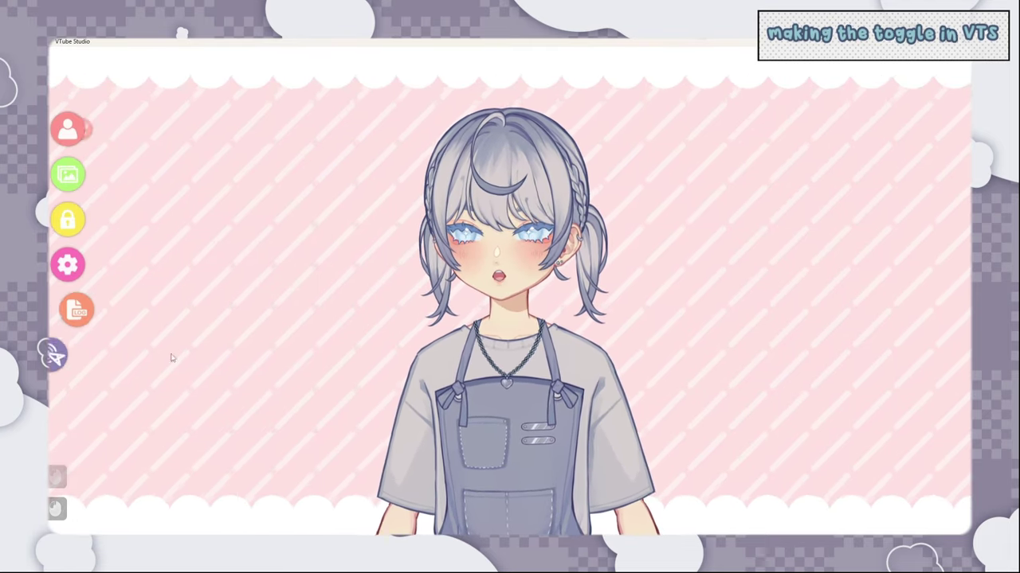
click(73, 269)
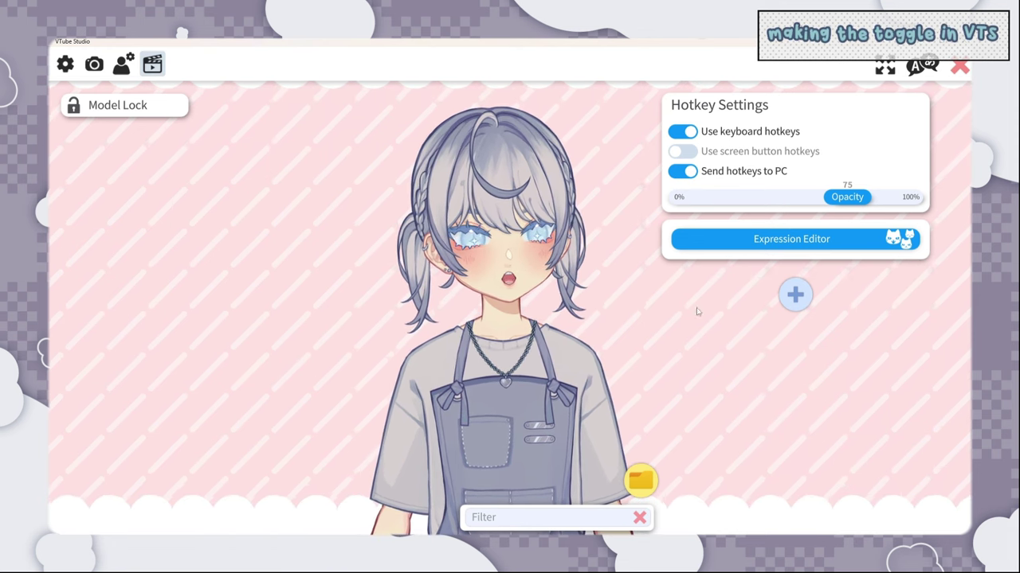
click(814, 247)
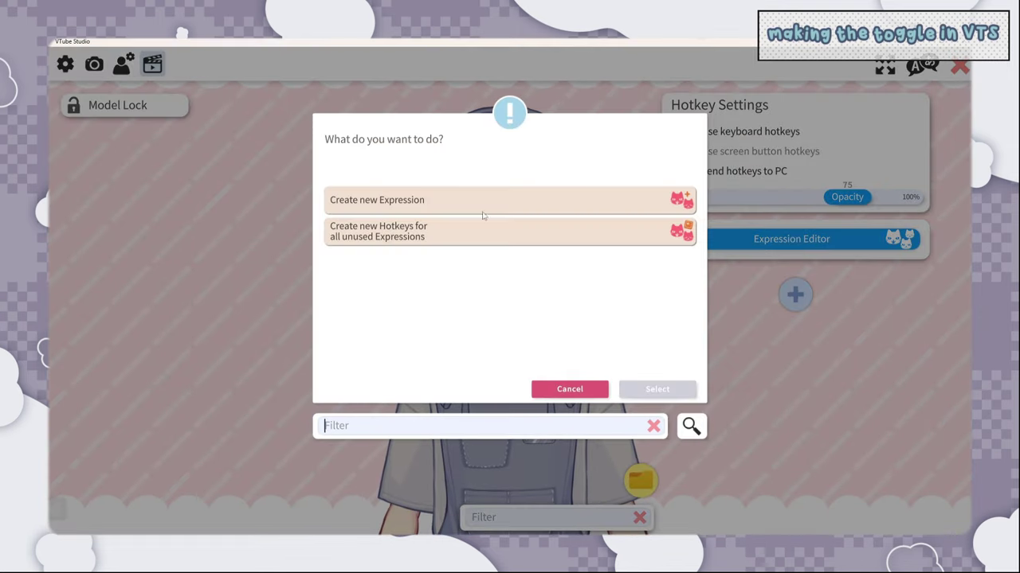
click(438, 209)
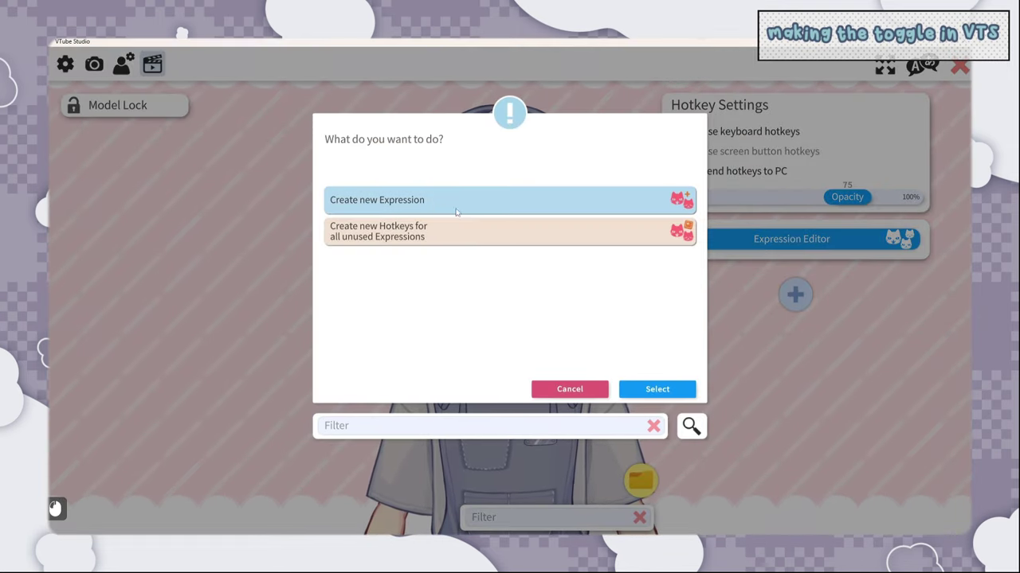
click(657, 389)
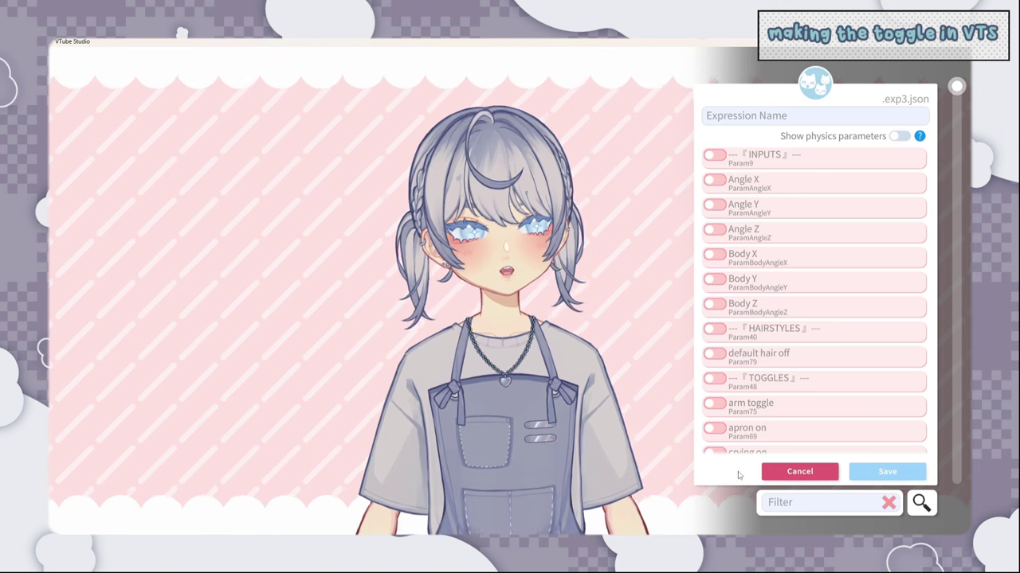
click(737, 117)
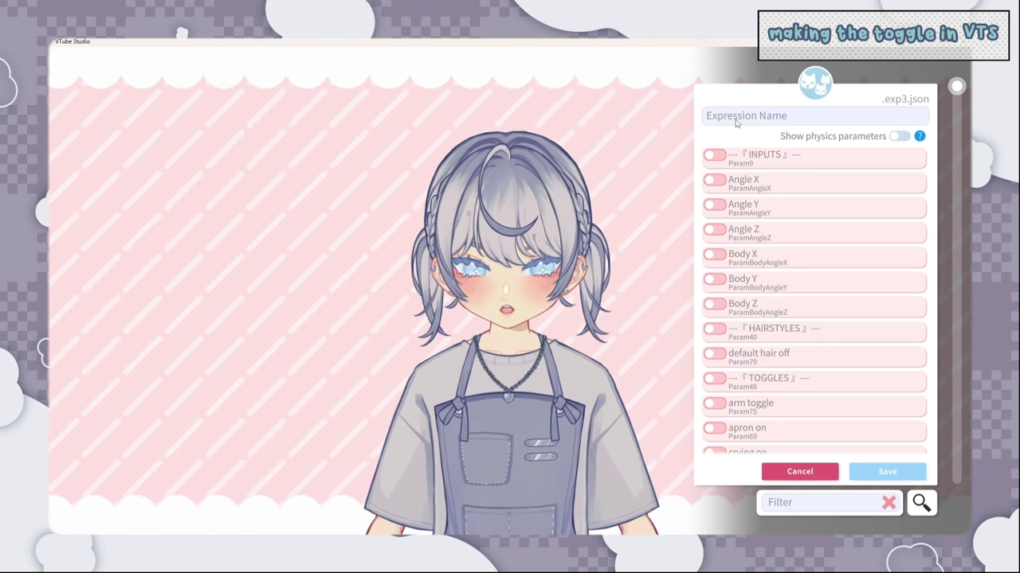
text(alt outfit)
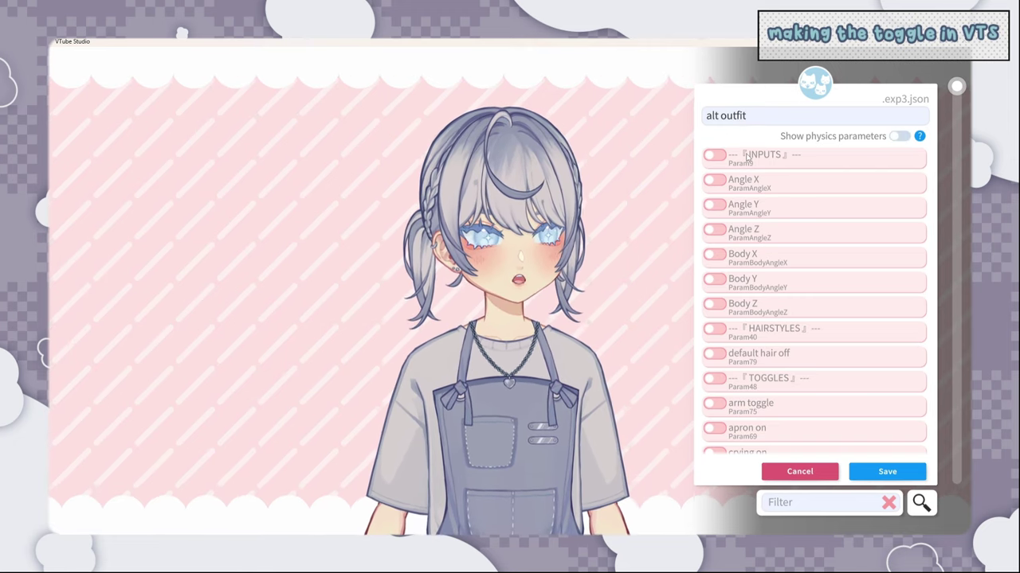
Step: Include default off, alt outfit on and apron on in the expression with each set to 1, save it and close the Expression Editor
scroll(757, 199, down, 5)
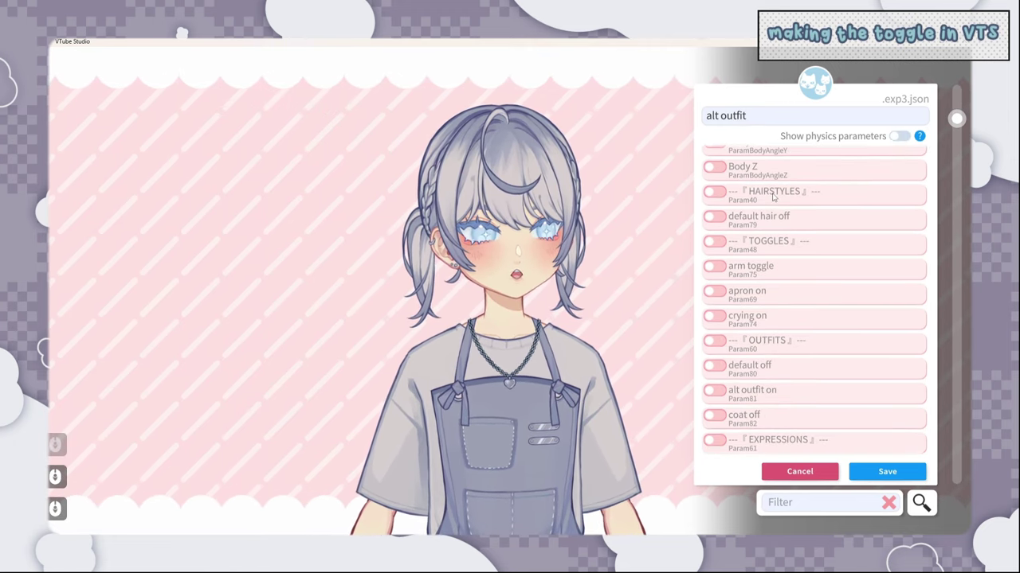
scroll(759, 255, down, 3)
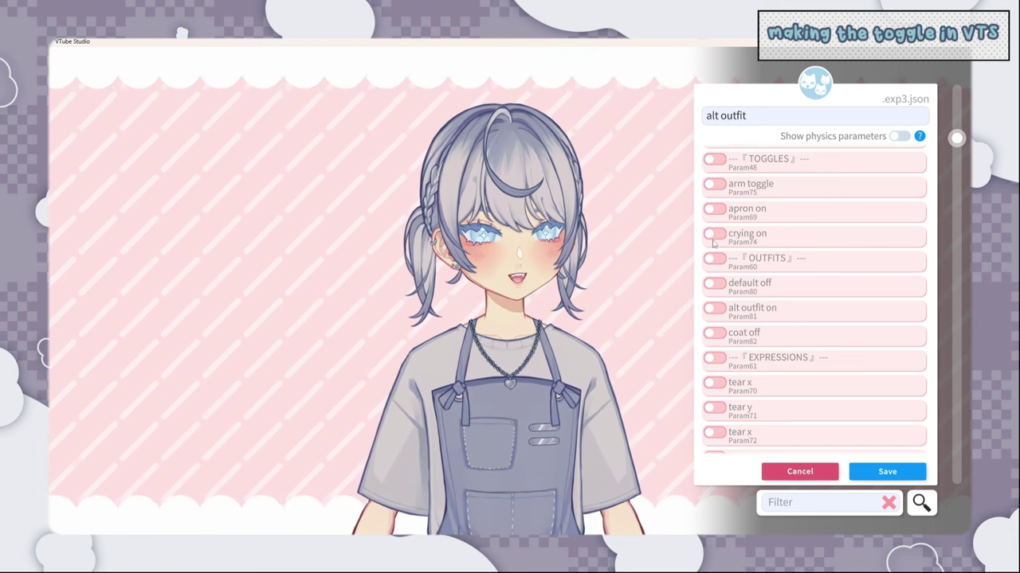
click(717, 286)
click(715, 326)
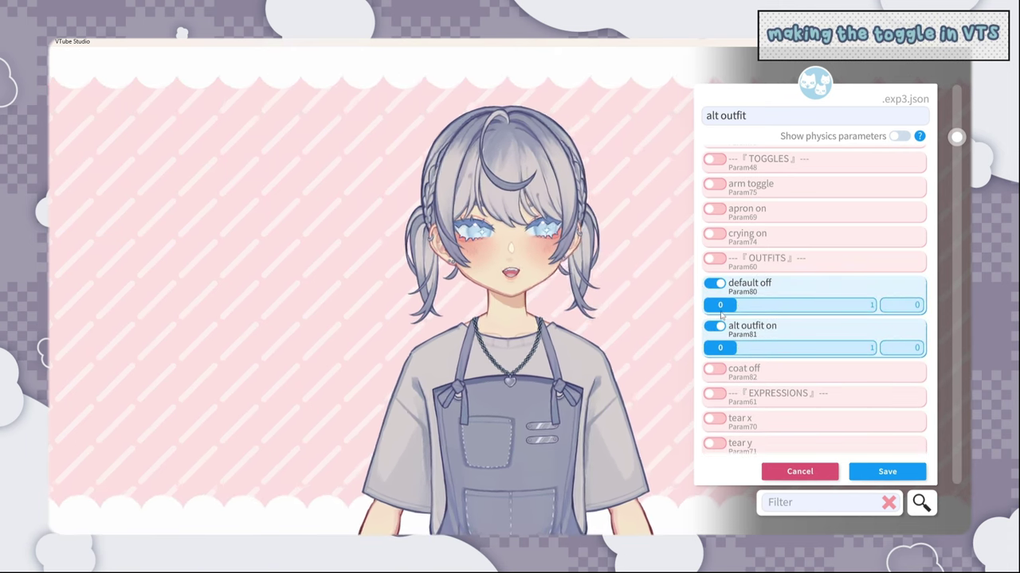
drag(721, 311, 883, 314)
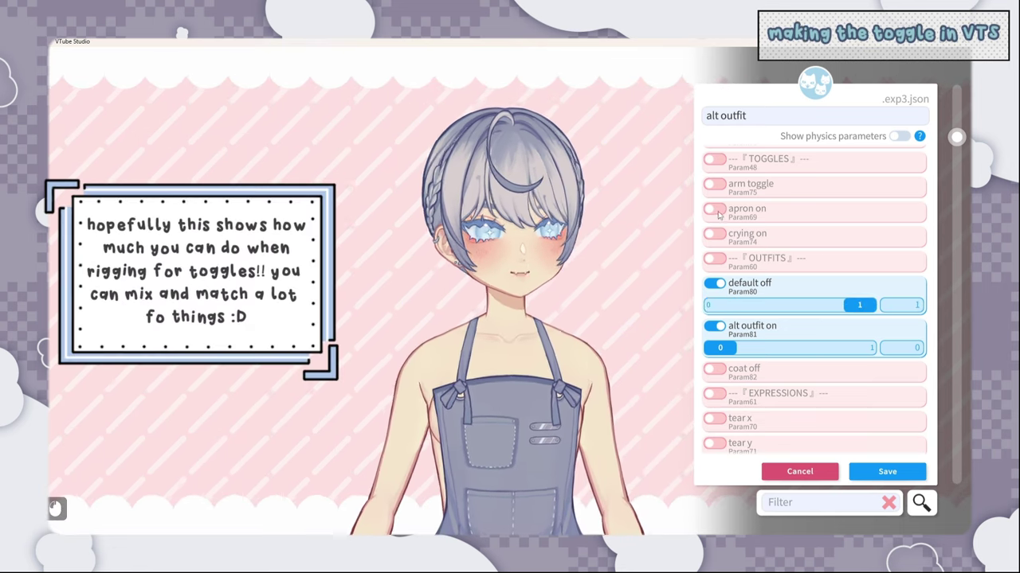
click(715, 209)
drag(709, 230, 876, 238)
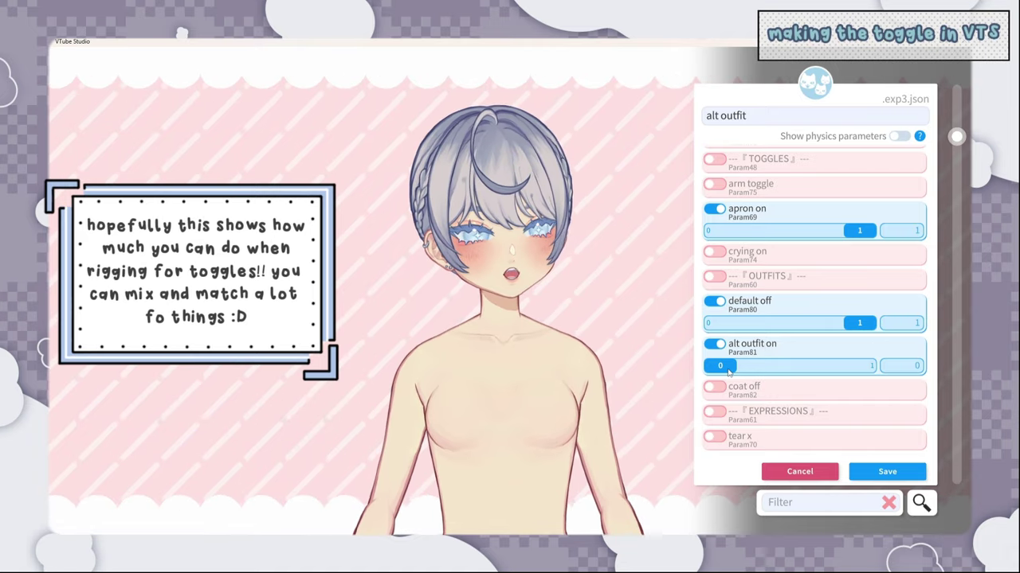
drag(726, 365, 862, 365)
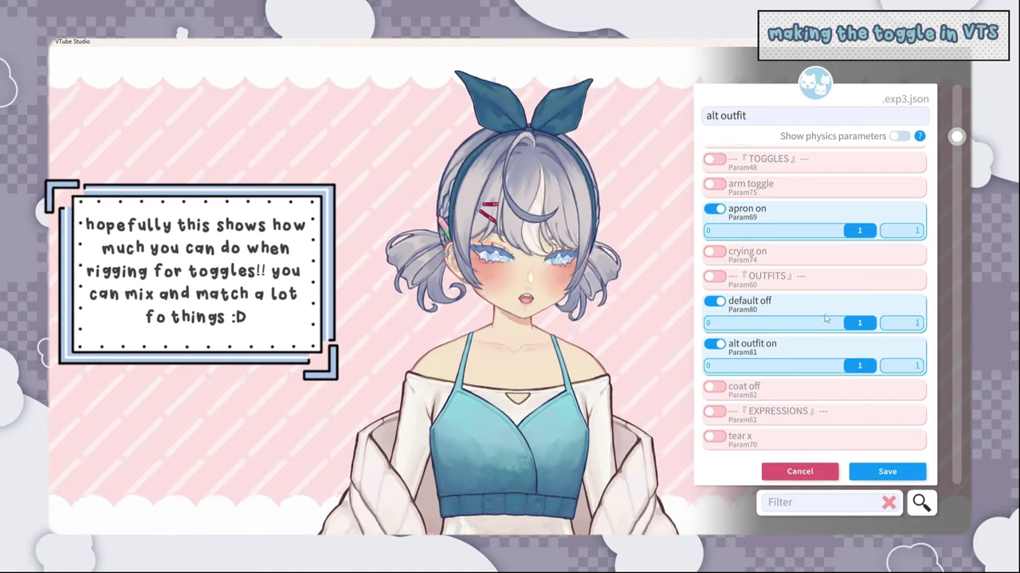
click(887, 472)
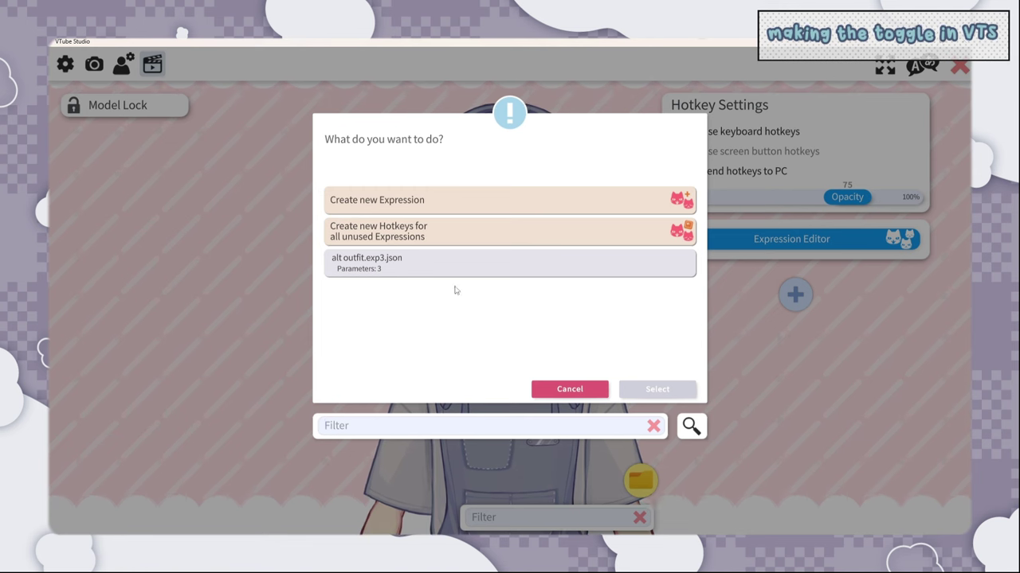
click(560, 392)
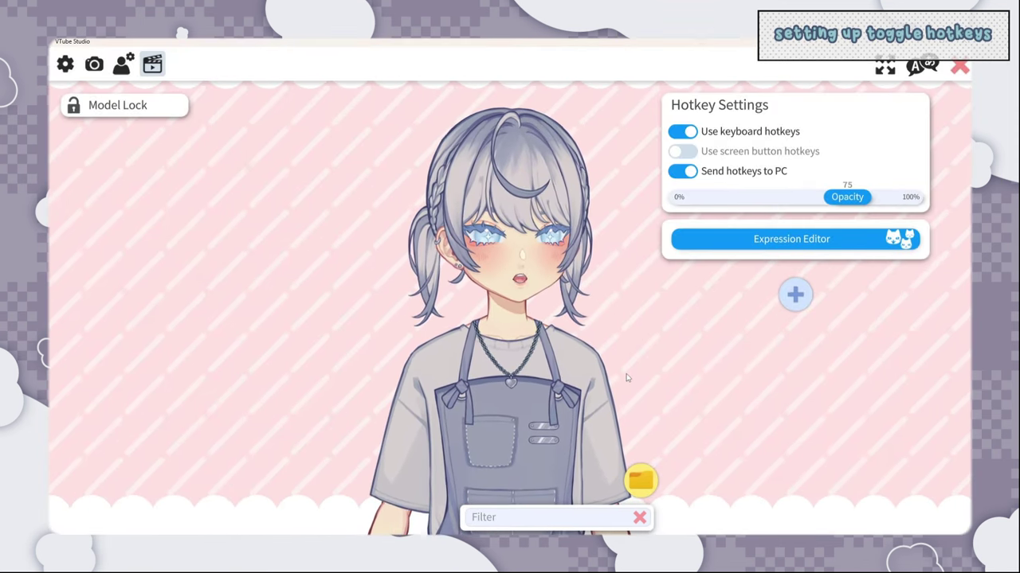
Step: Add a new hotkey named alt outfit and collapse its settings
click(795, 297)
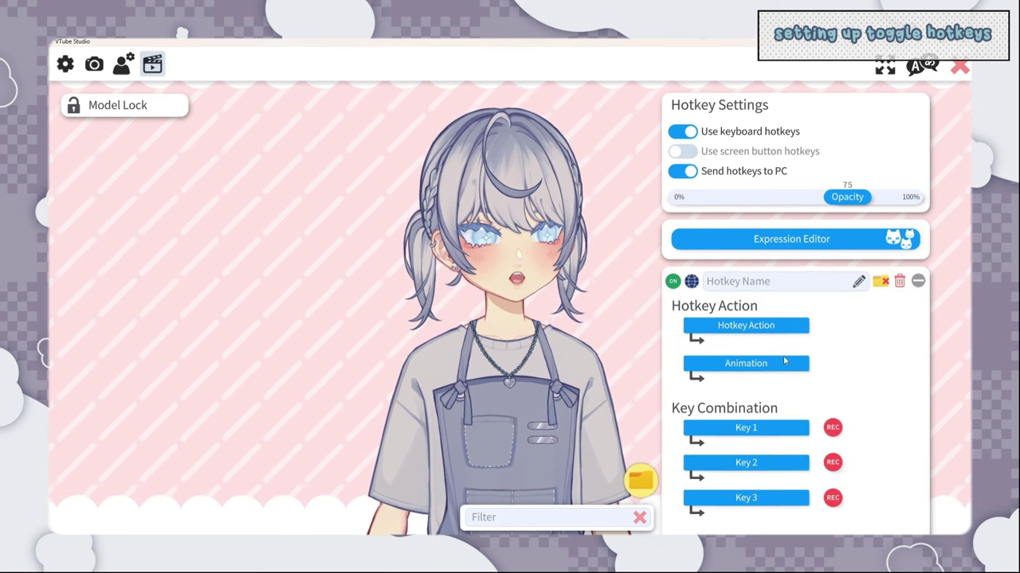
scroll(796, 311, down, 1)
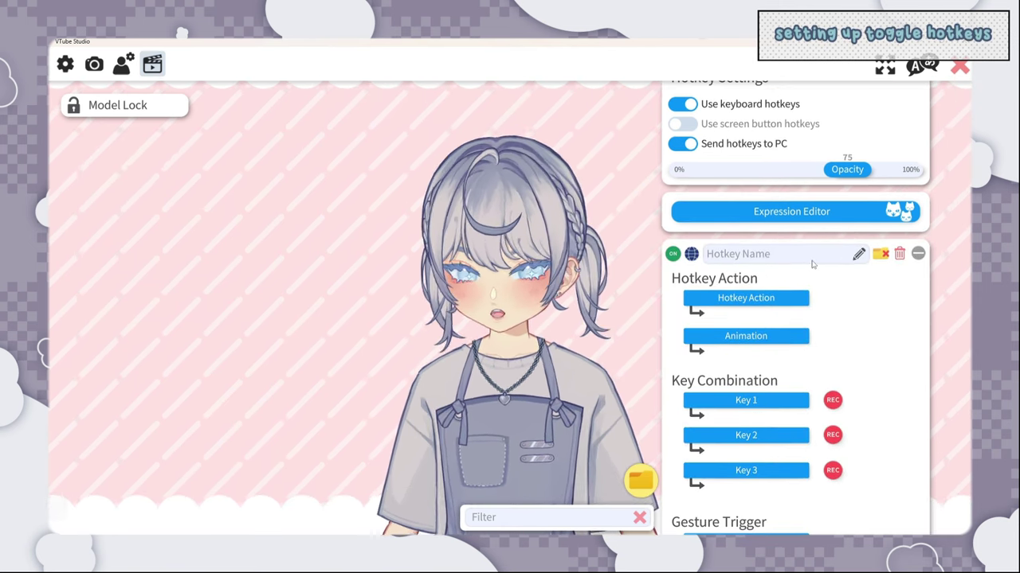
text(alt outfit)
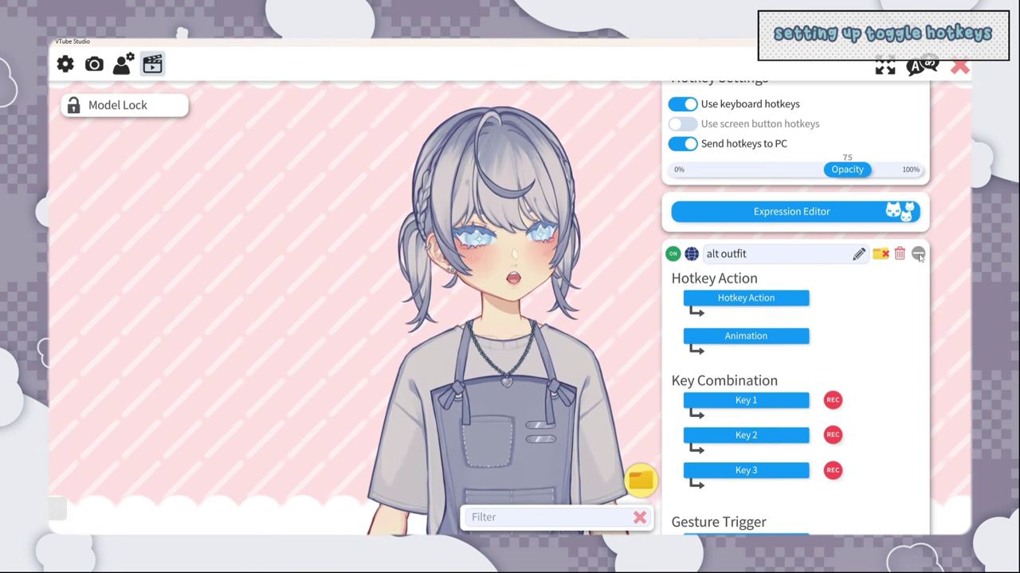
click(918, 253)
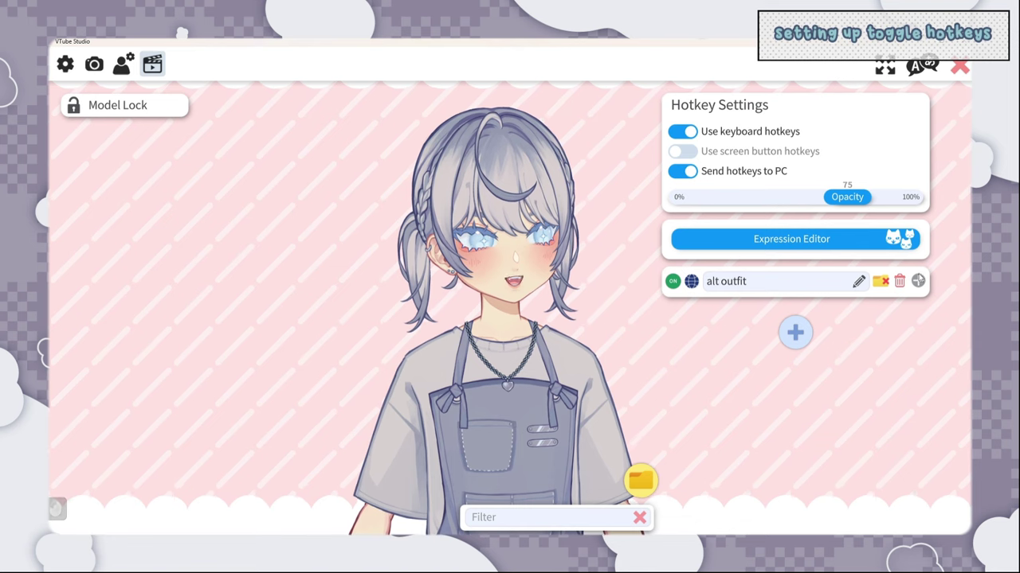
Step: Set the alt outfit hotkey's action to Set/Unset Expression (exp3)
click(918, 281)
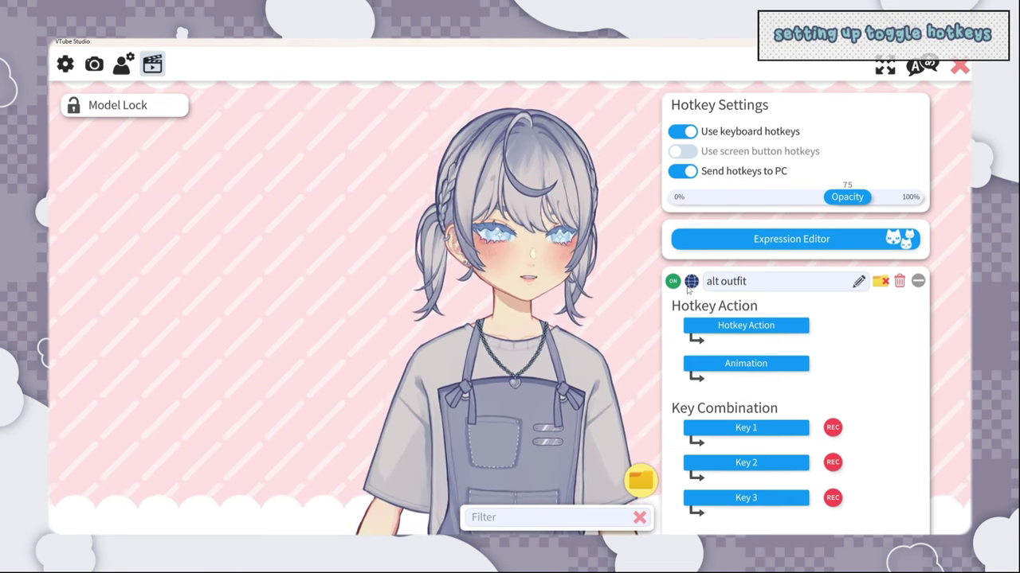
scroll(732, 211, down, 1)
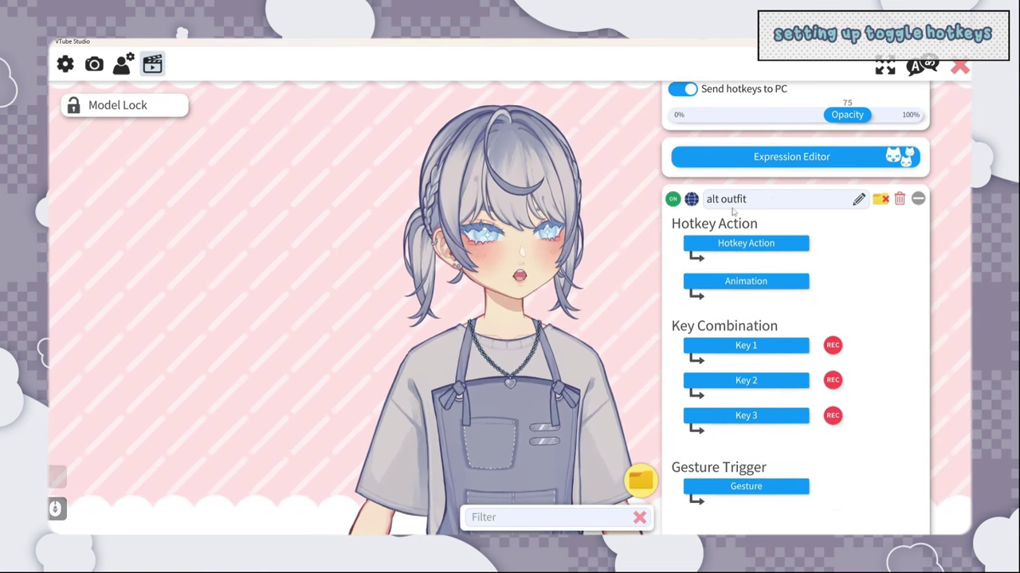
click(750, 247)
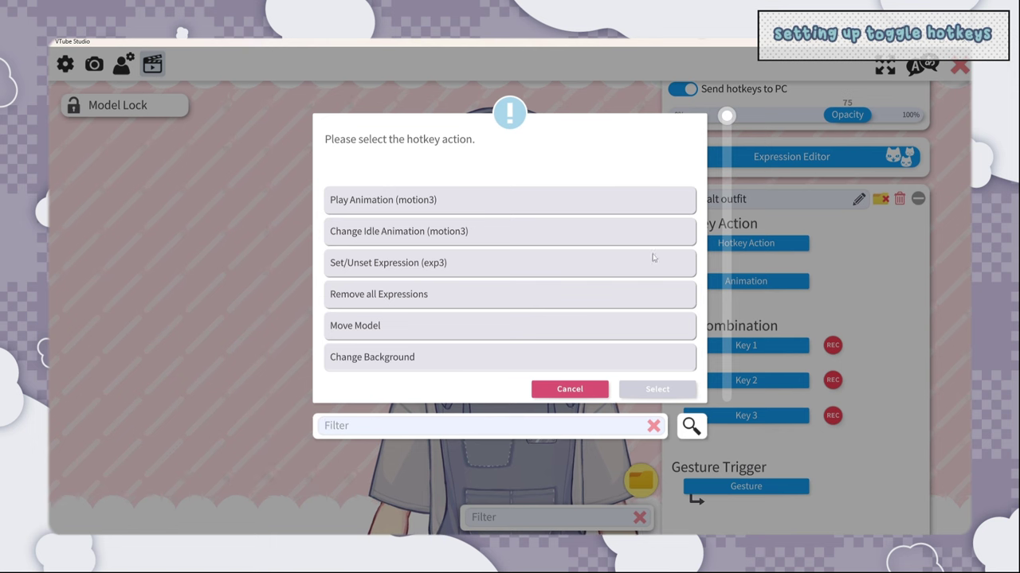
mouse_move(728, 117)
mouse_down()
mouse_move(727, 387)
mouse_move(726, 115)
mouse_up()
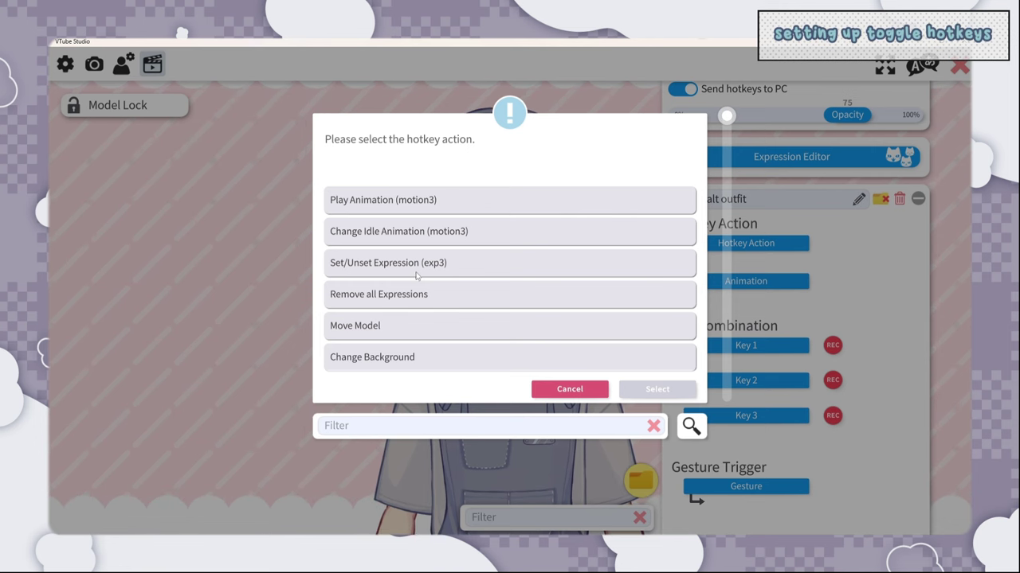
click(456, 268)
click(677, 390)
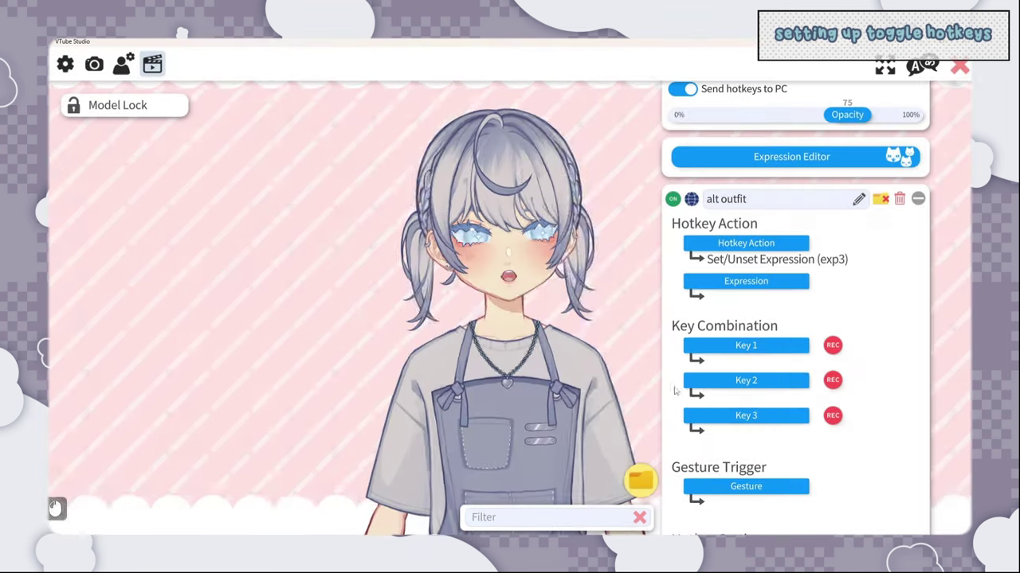
Step: Assign the alt outfit expression to the alt outfit hotkey
click(735, 286)
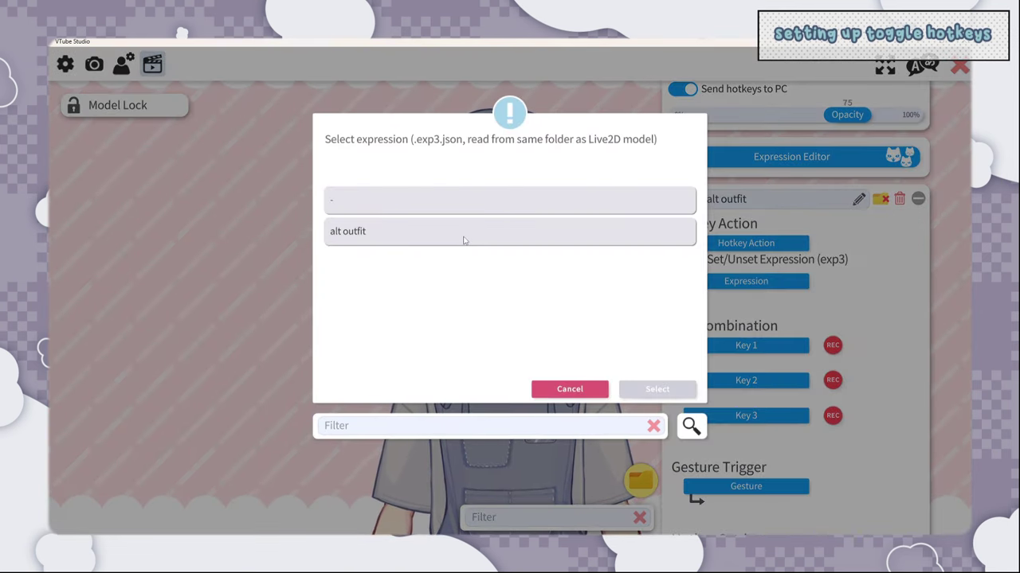
click(464, 241)
click(676, 391)
Step: Record Numpad0 as the first key of the hotkey's key combination and test toggling the outfit with it
scroll(830, 298, down, 2)
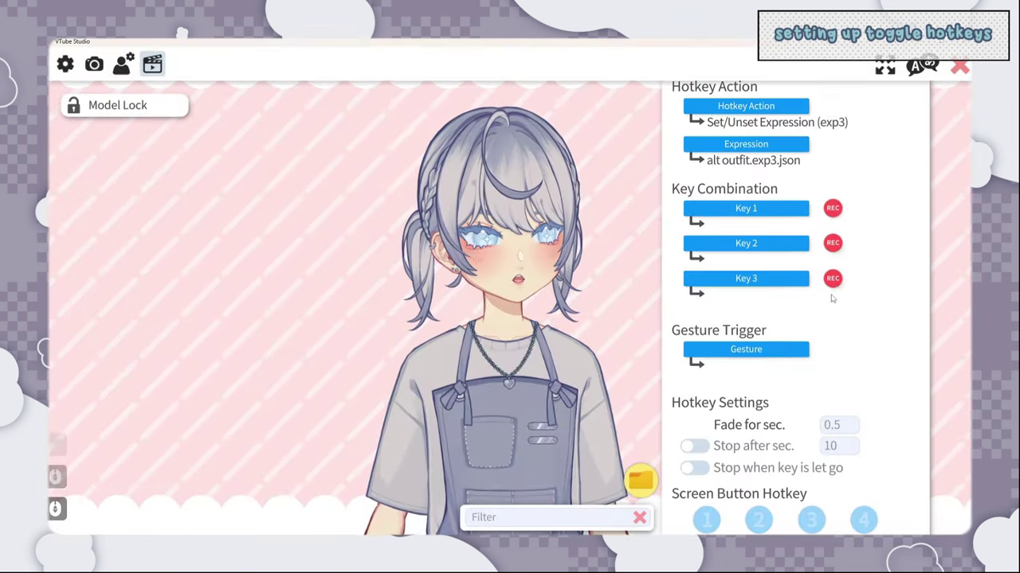
scroll(830, 298, down, 1)
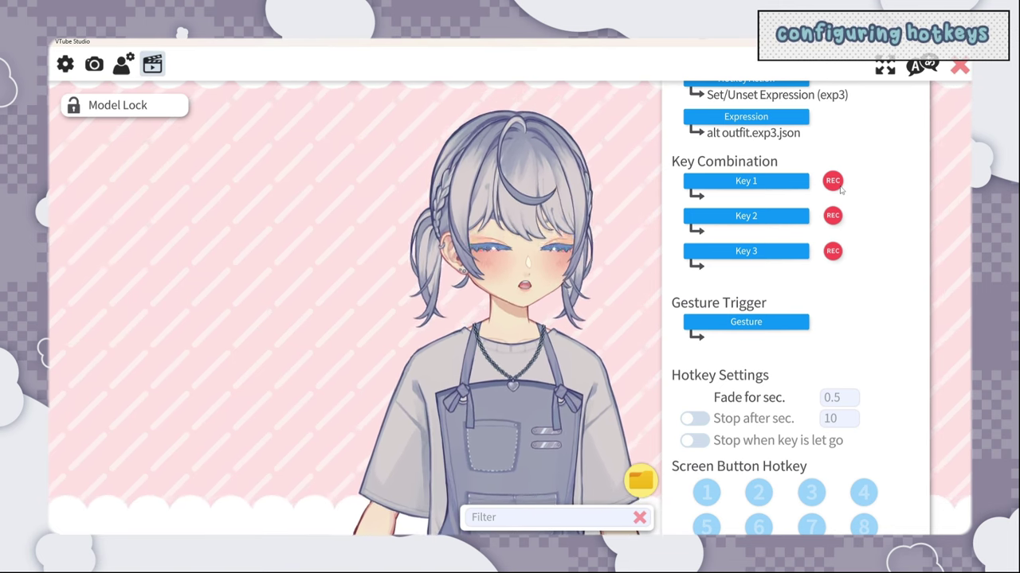
click(838, 184)
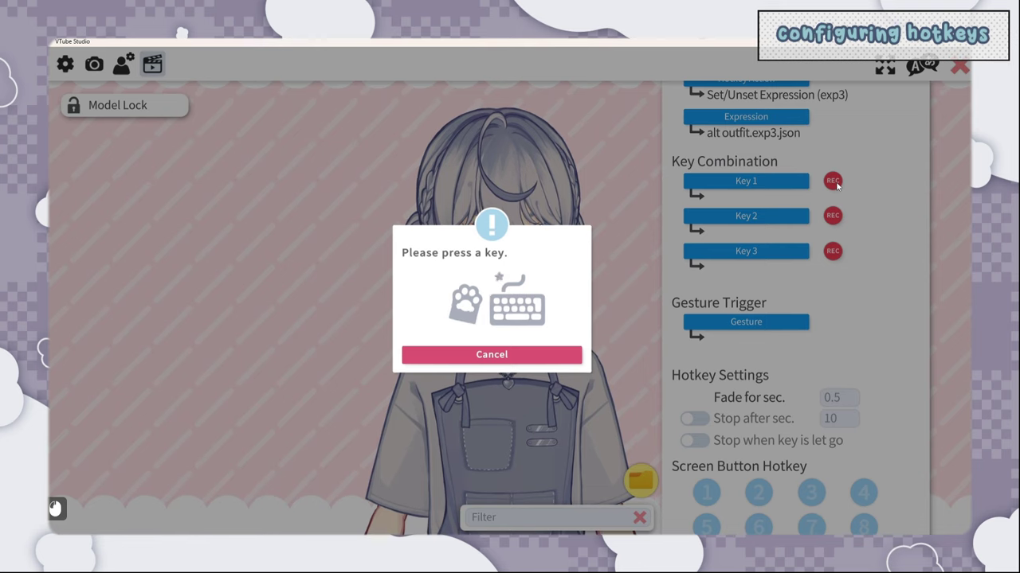
key(KP_0)
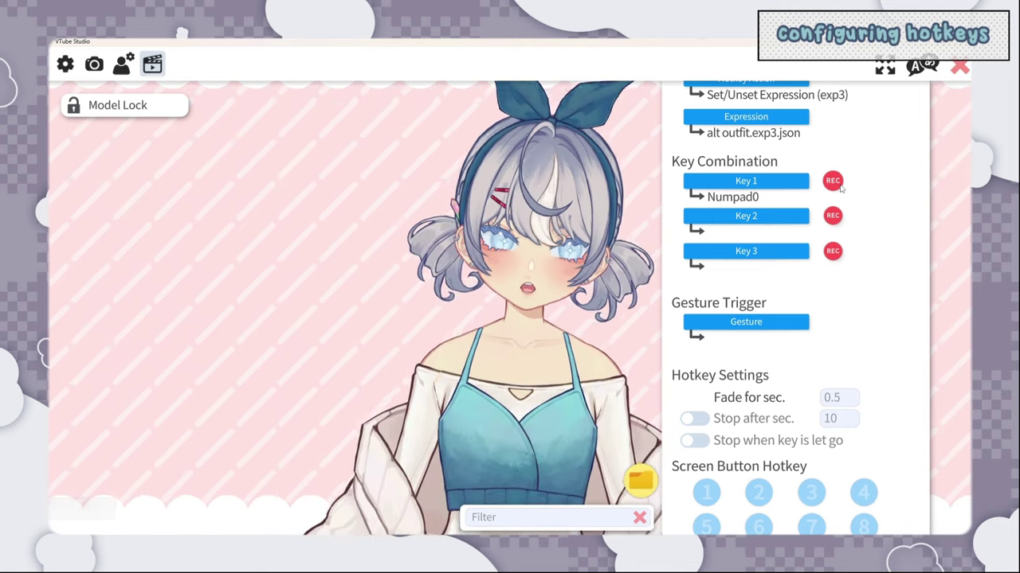
key(KP_0)
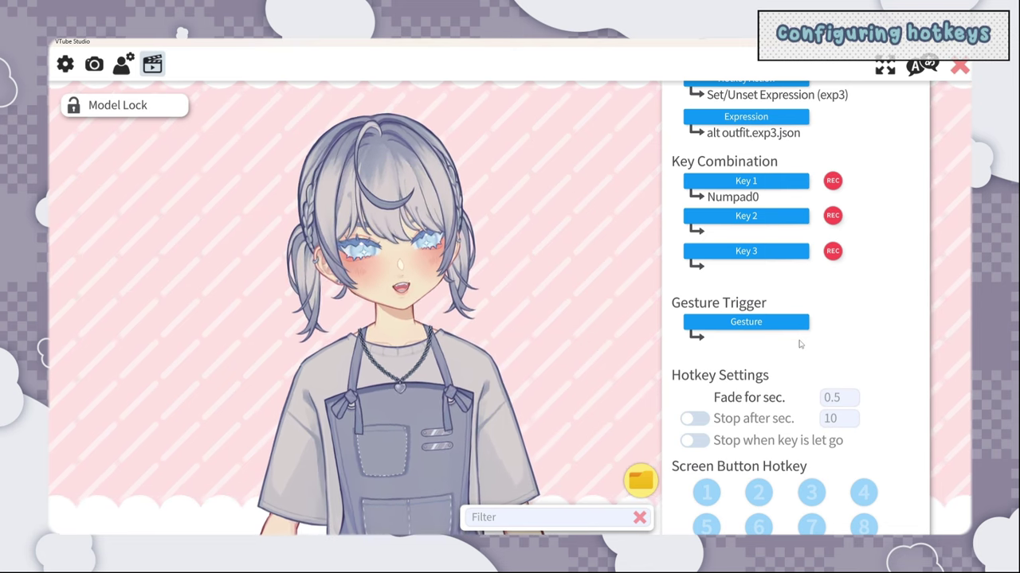
Step: Open the hand gesture trigger options for the alt outfit hotkey
click(784, 327)
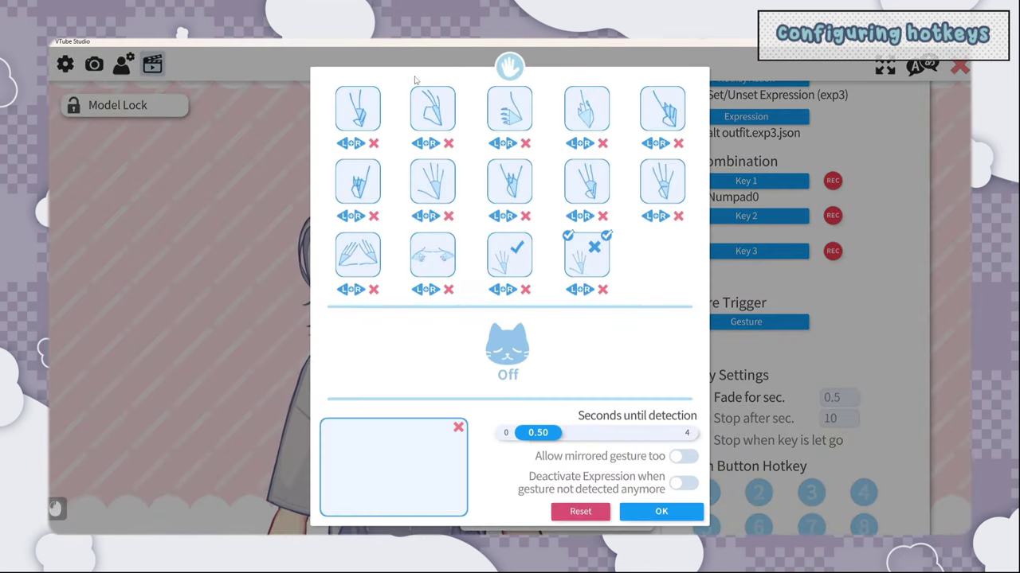